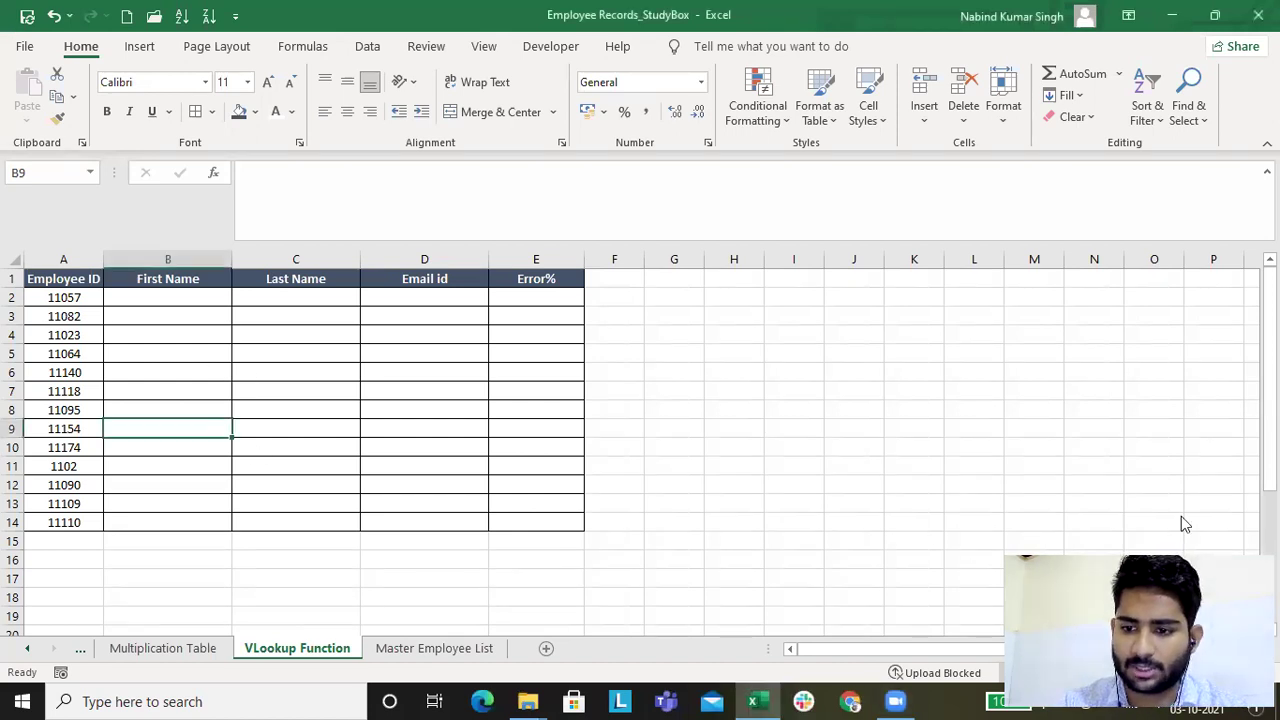
- Zoom the VLookup Function sheet to 120% and select cell A1 at the top
click(1230, 672)
click(1230, 672)
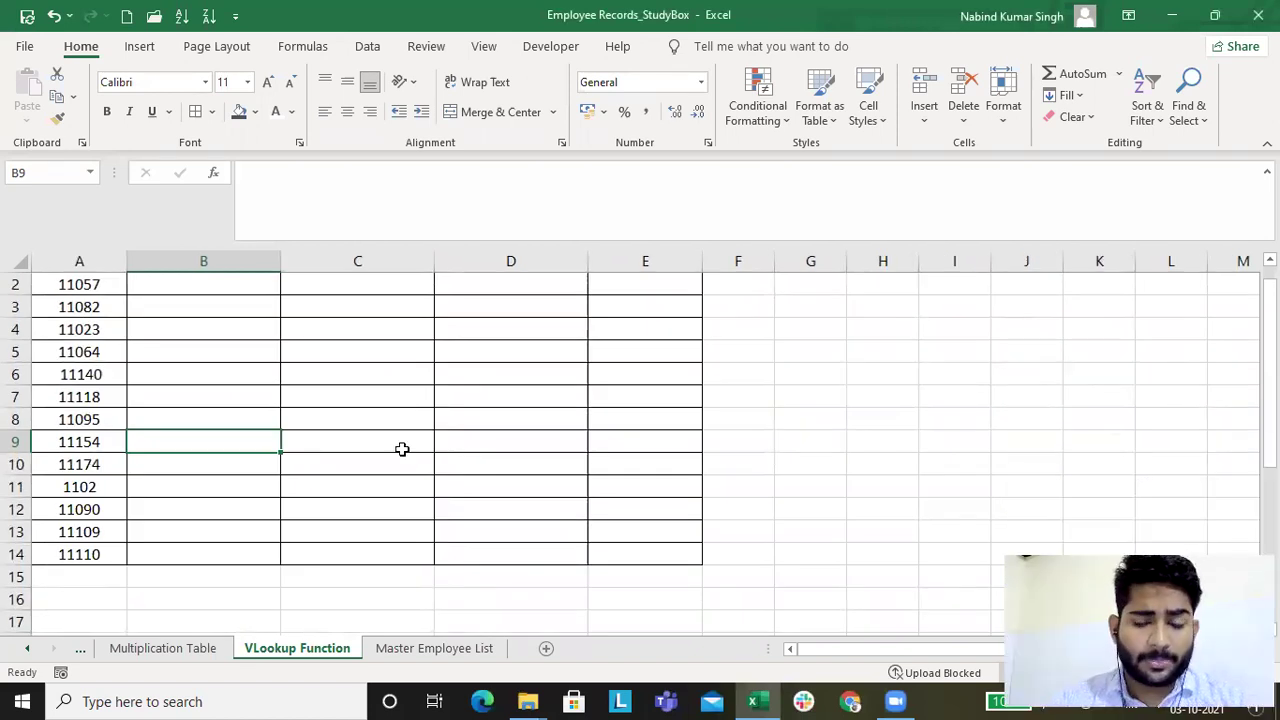
scroll(10, 515, up, 1)
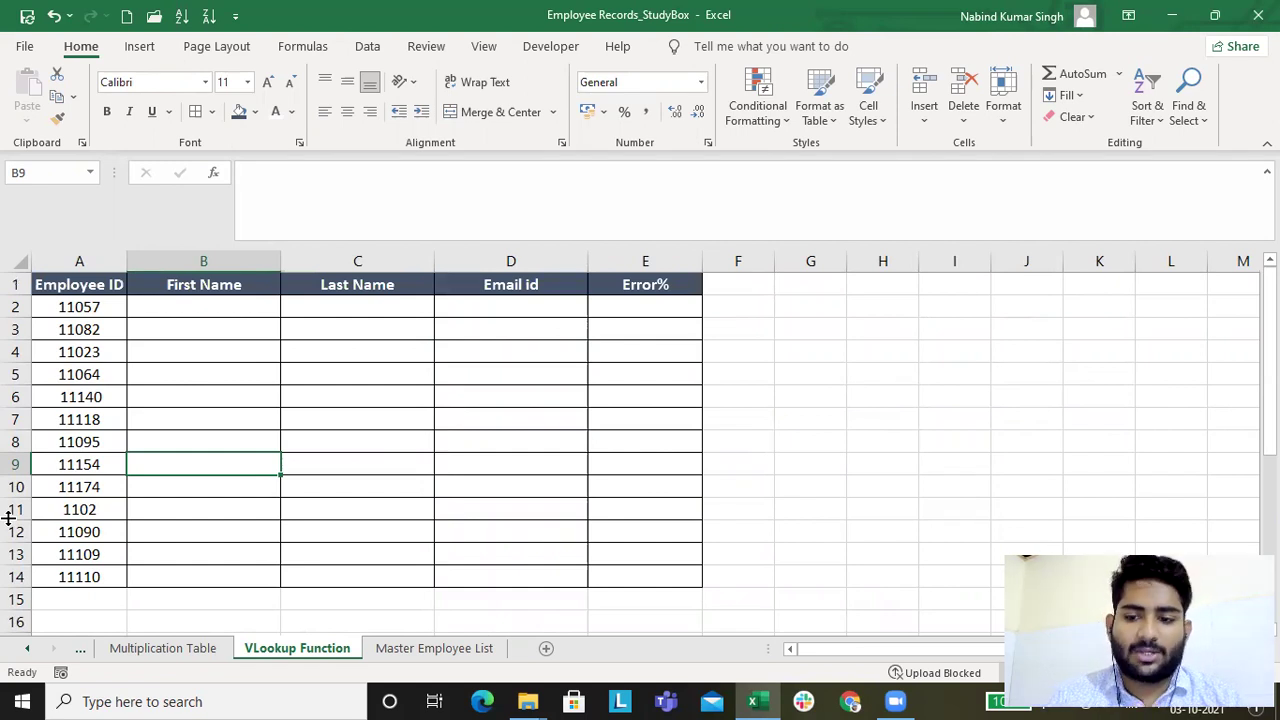
click(79, 283)
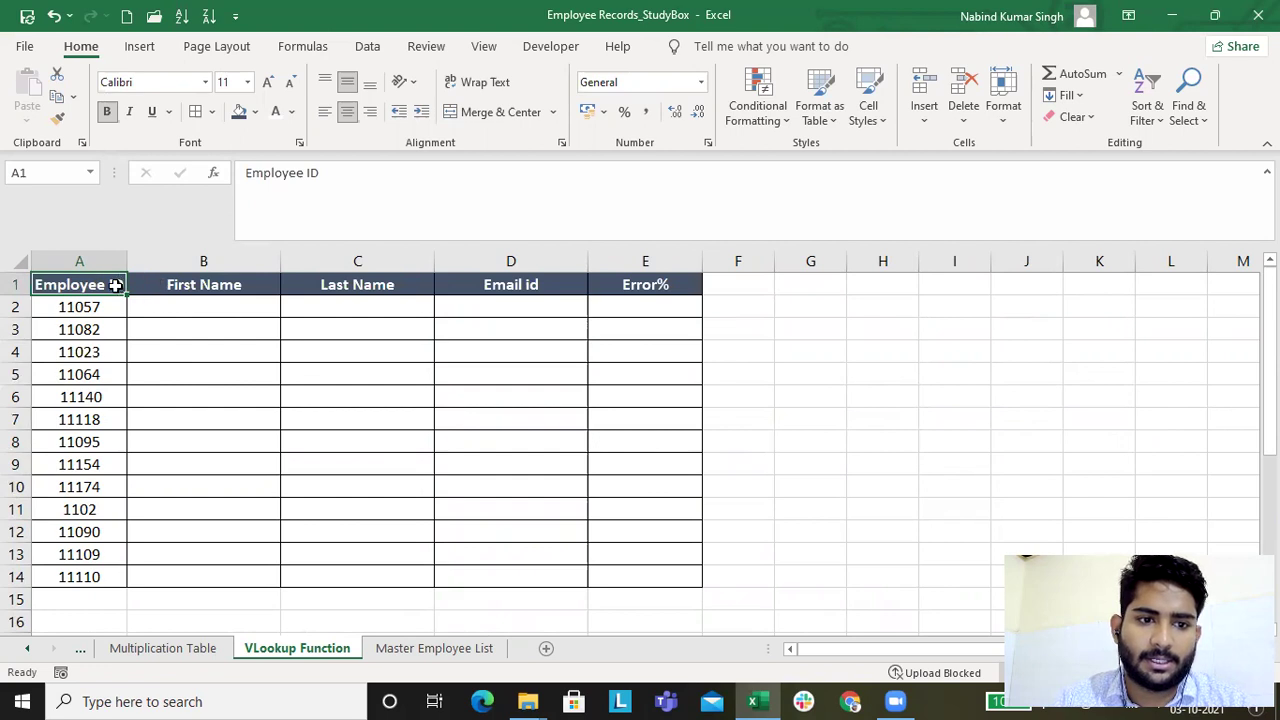
click(167, 284)
click(362, 284)
click(508, 284)
click(650, 285)
drag(85, 291, 86, 577)
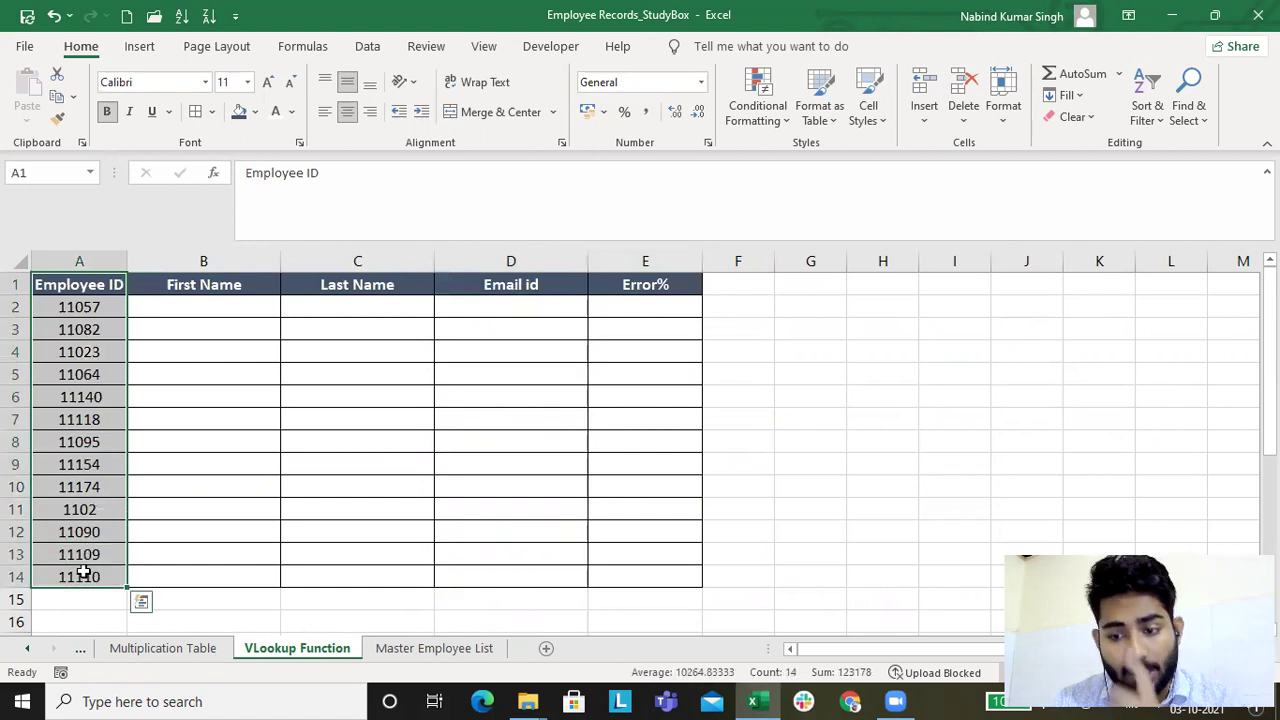
drag(87, 316, 98, 577)
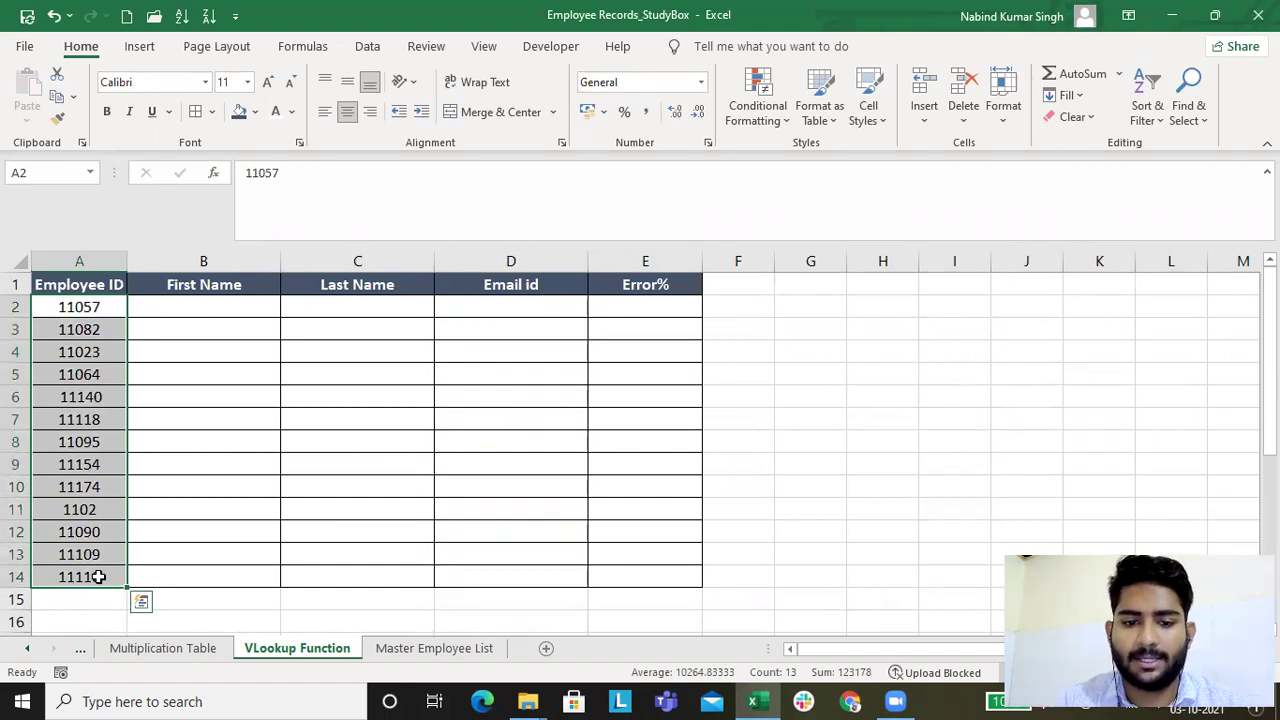
click(396, 650)
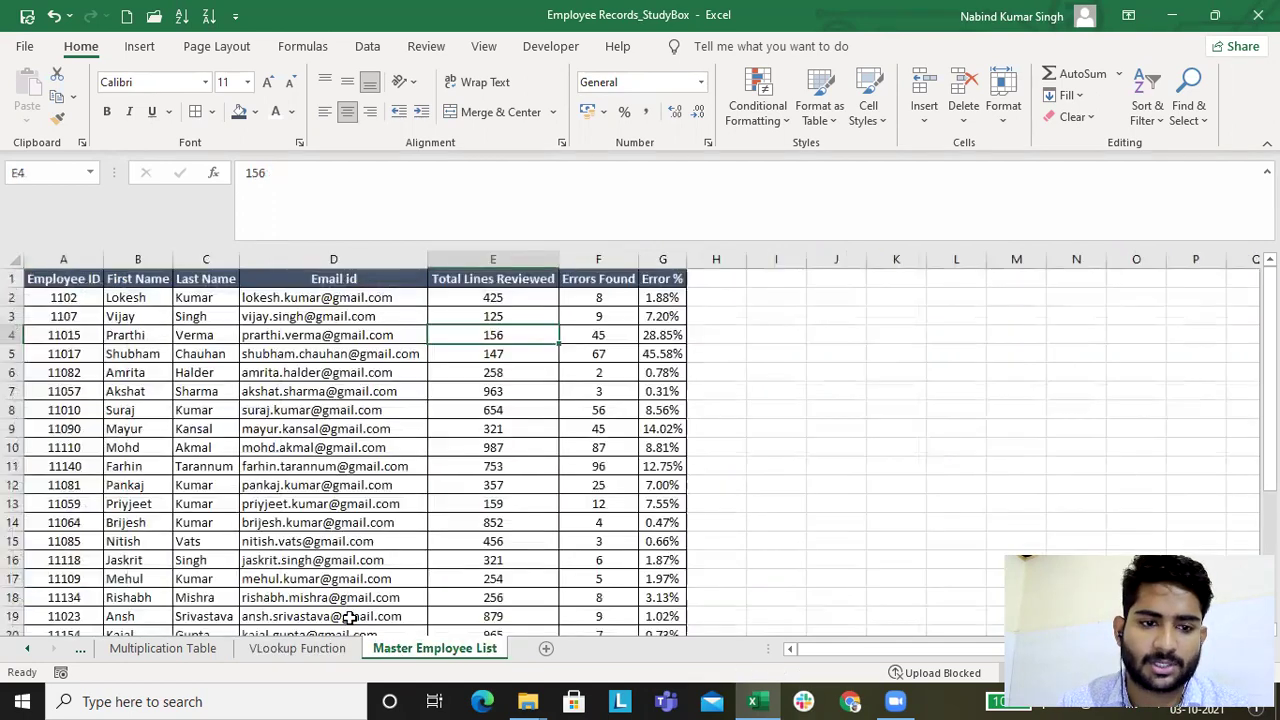
drag(55, 284, 664, 638)
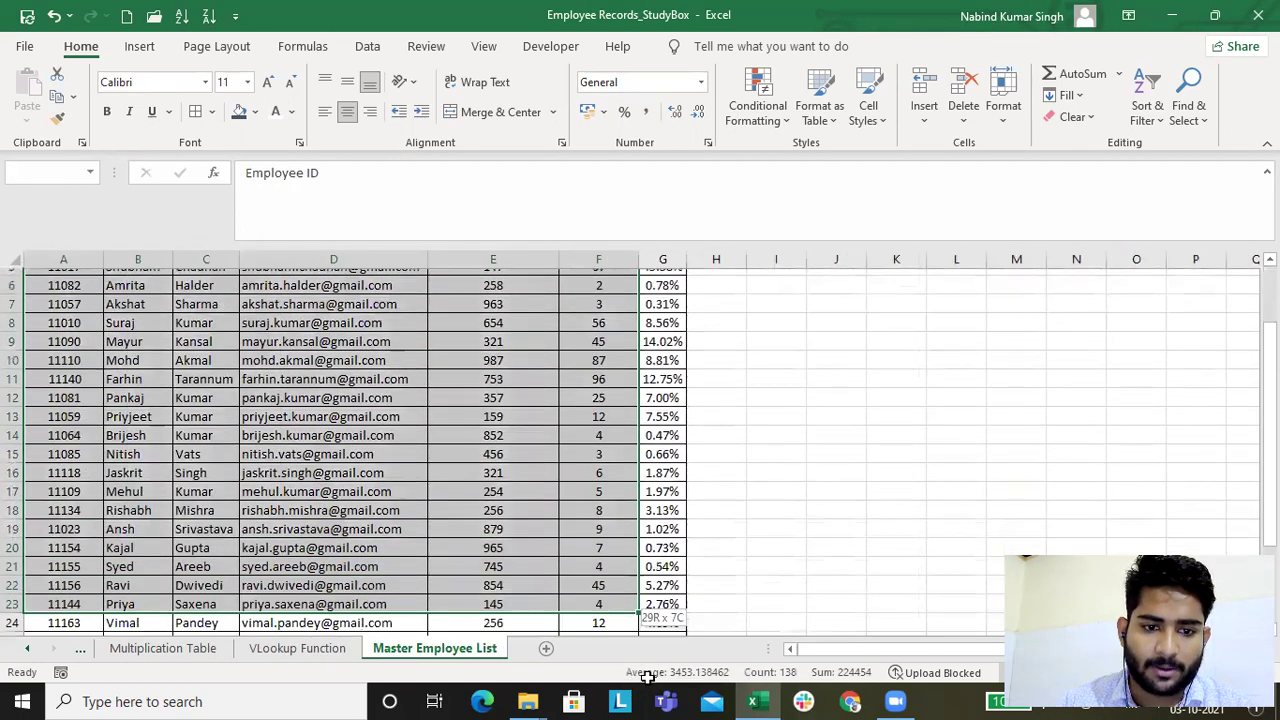
scroll(340, 520, up, 4)
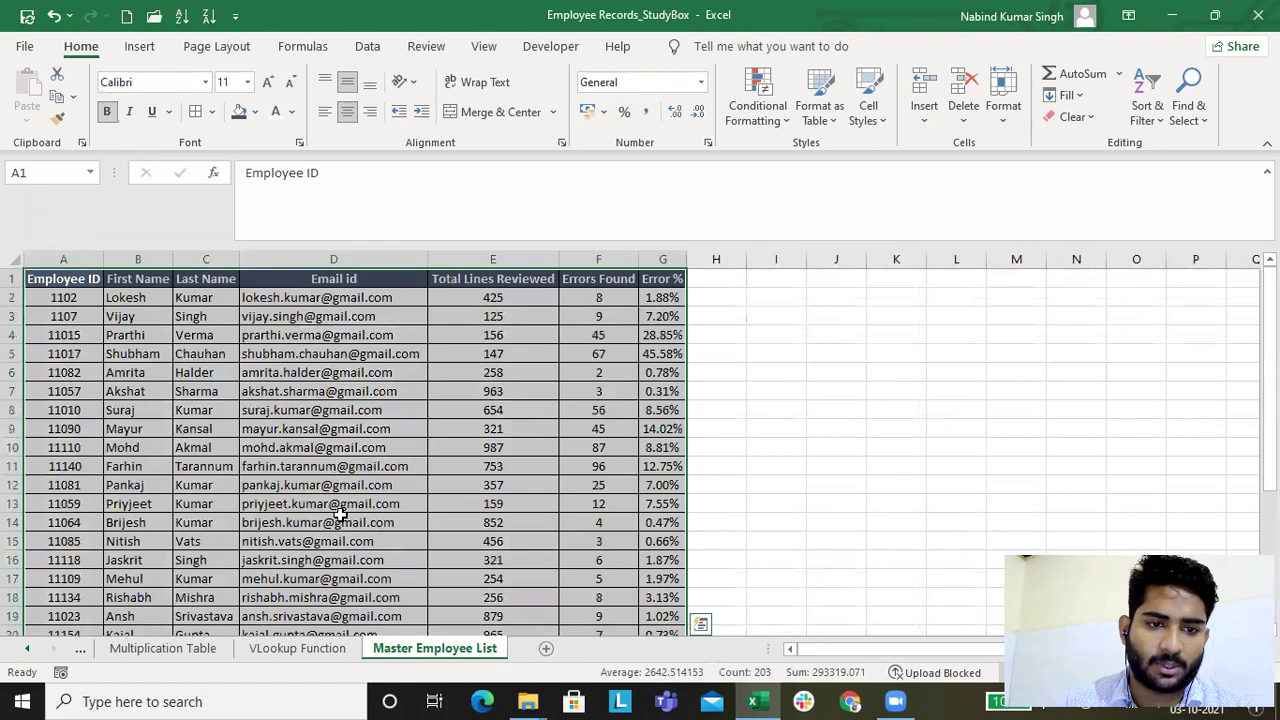
click(296, 648)
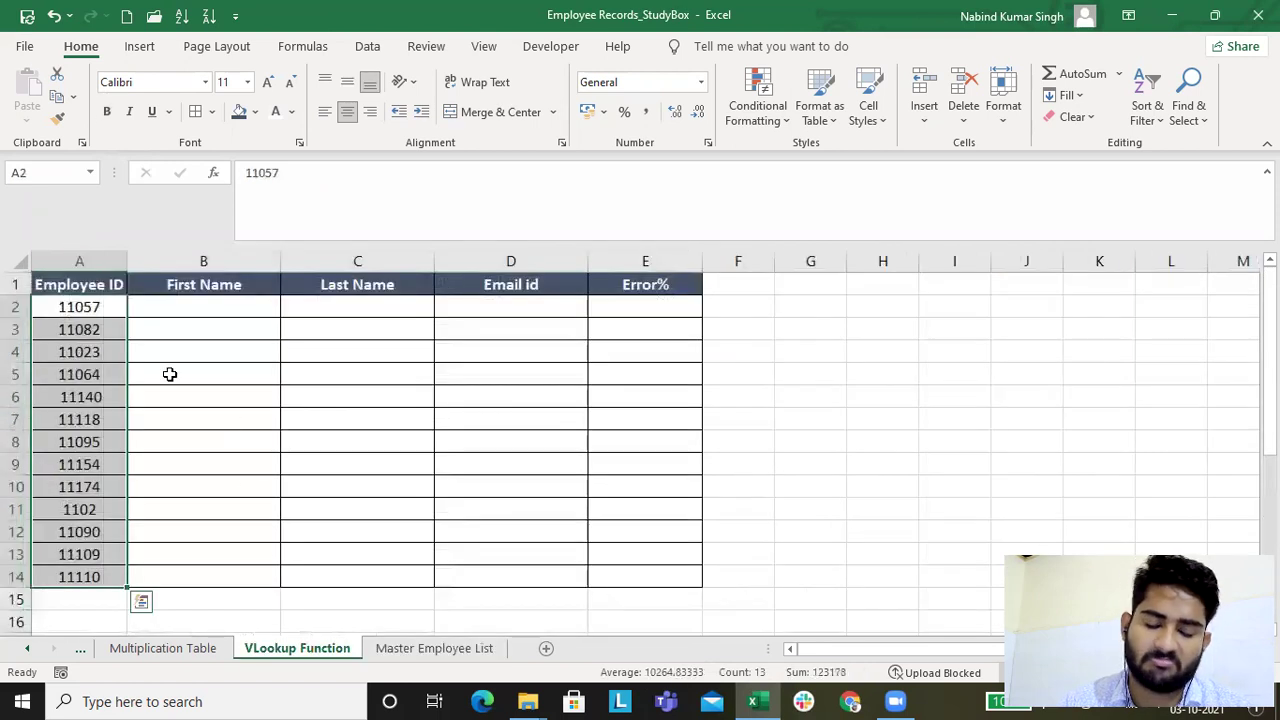
drag(80, 307, 86, 572)
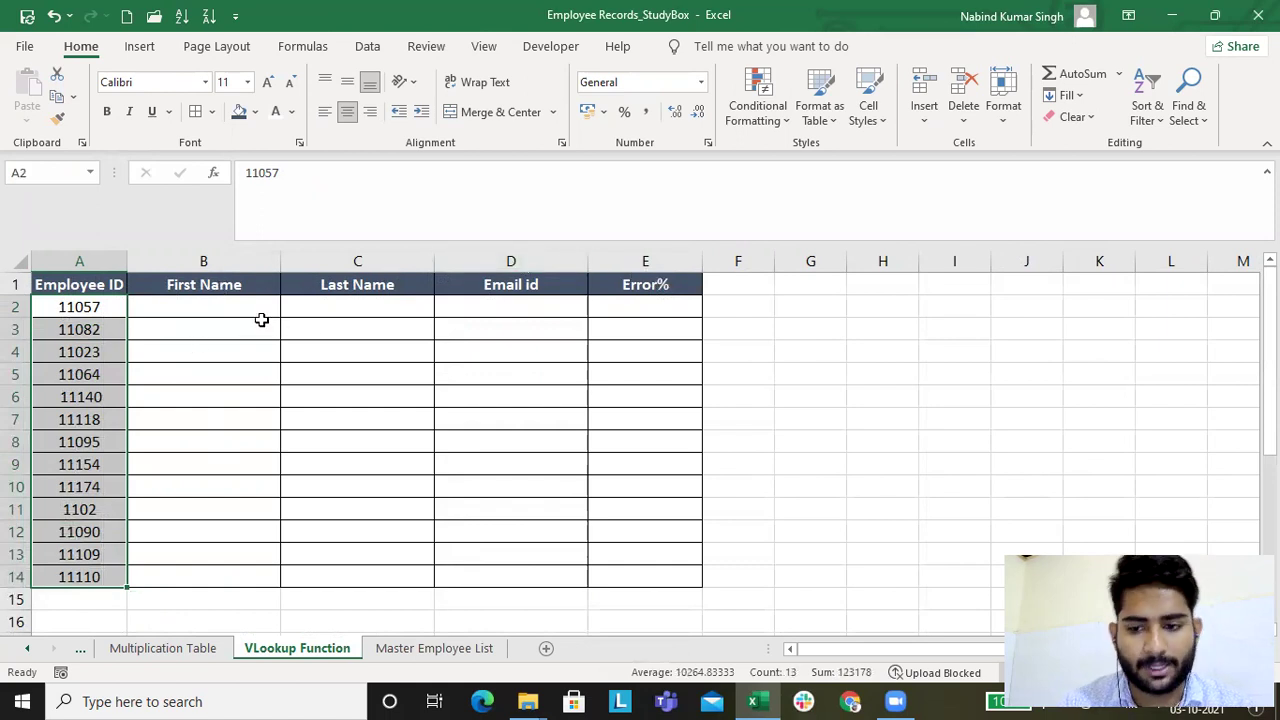
- Copy employee ID 11057 from A2 and find it in the Master Employee List
click(433, 652)
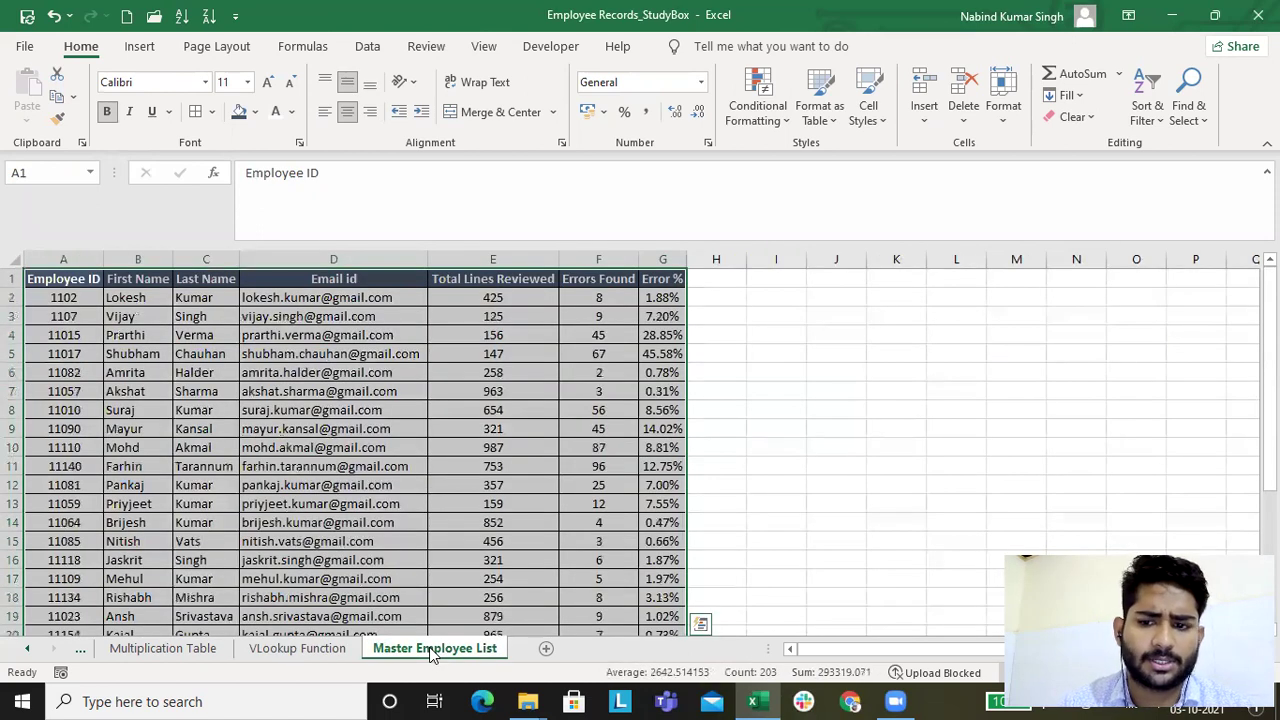
click(328, 652)
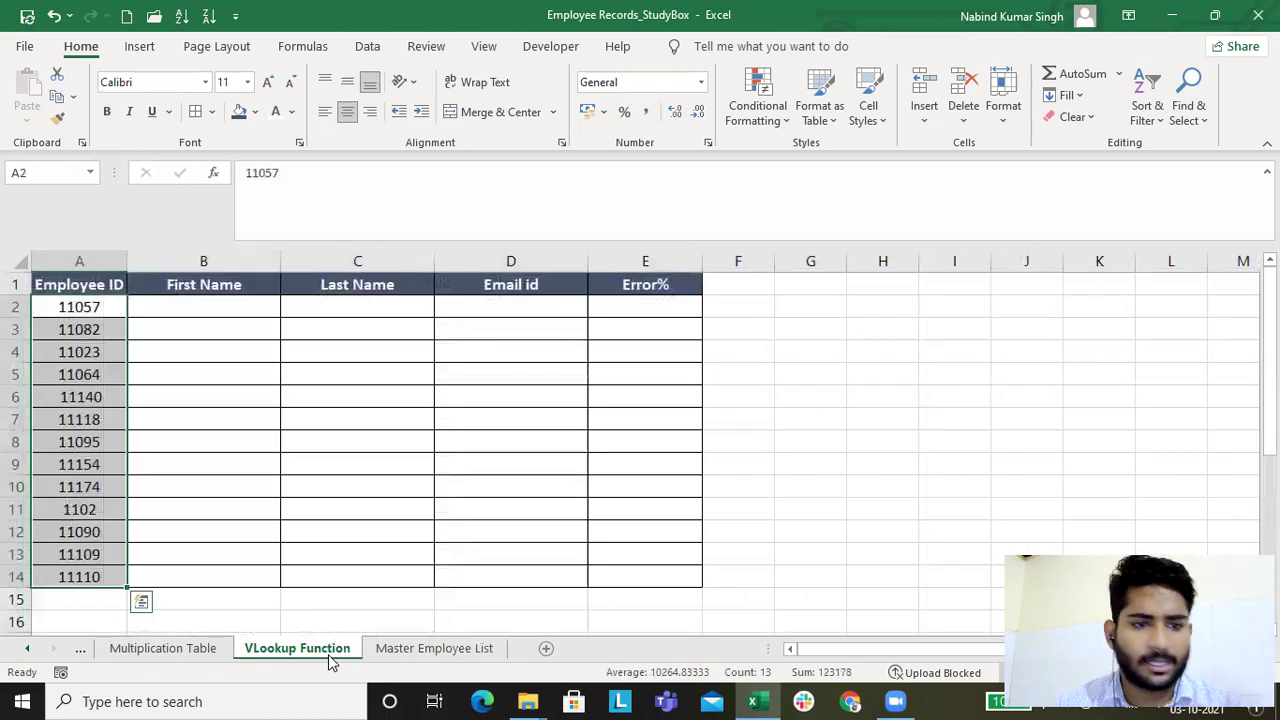
click(112, 305)
key(ctrl+c)
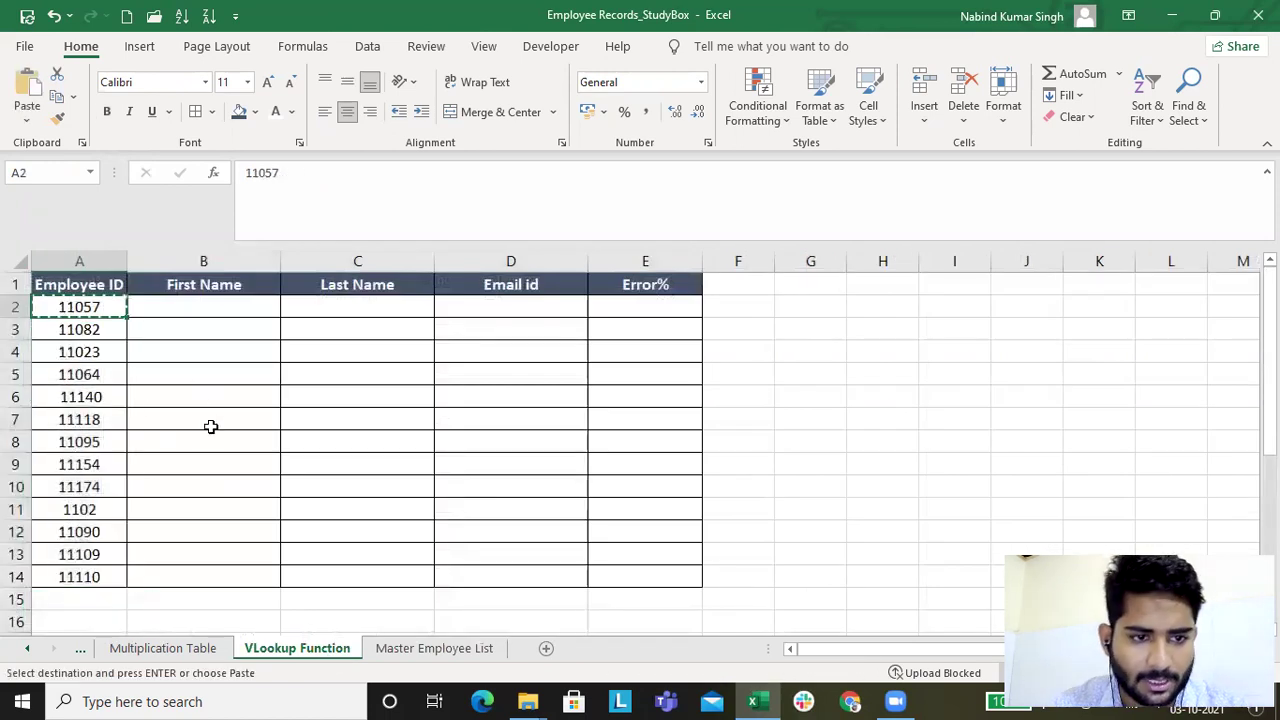
click(400, 650)
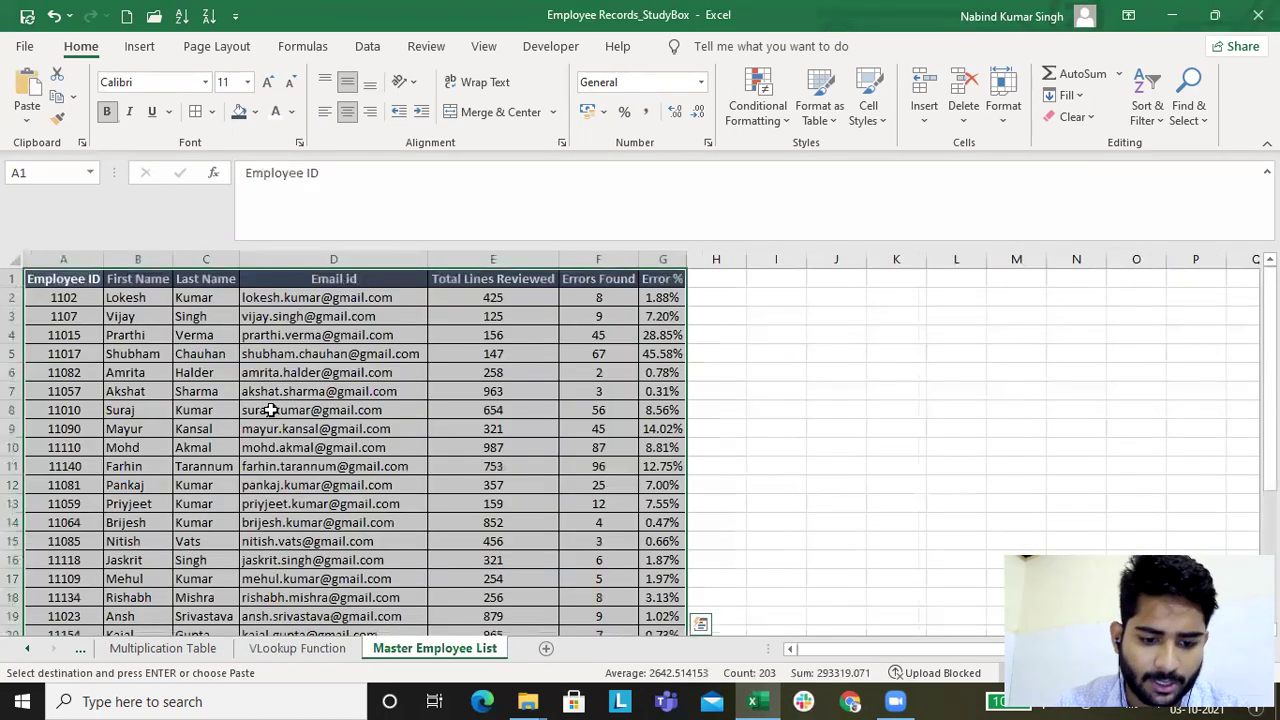
click(270, 410)
key(F5)
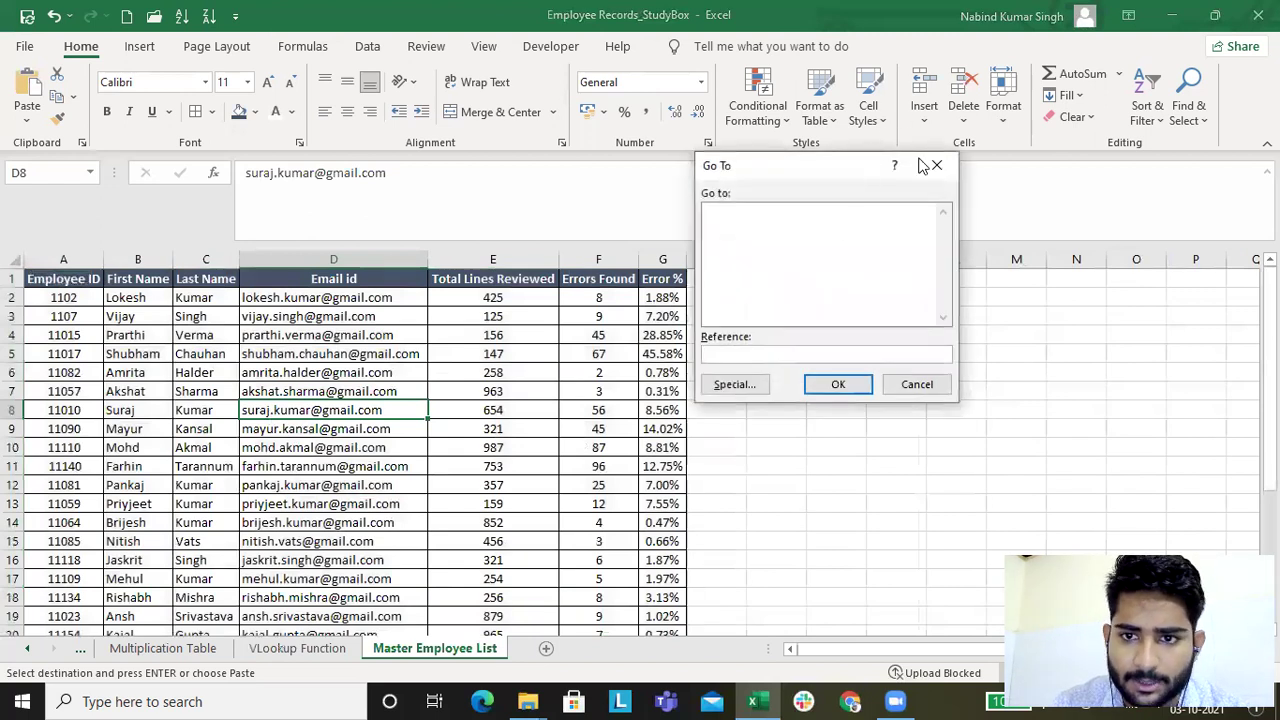
click(926, 168)
key(ctrl+f)
text(11057)
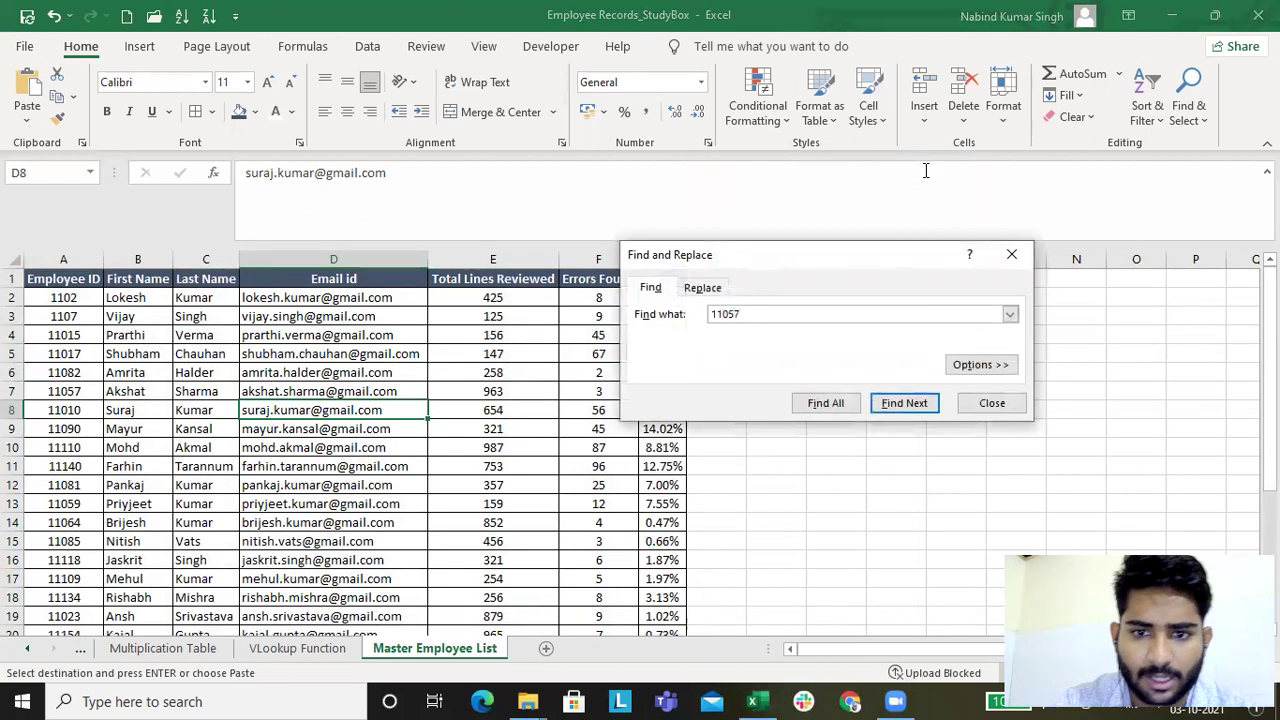
key(Return)
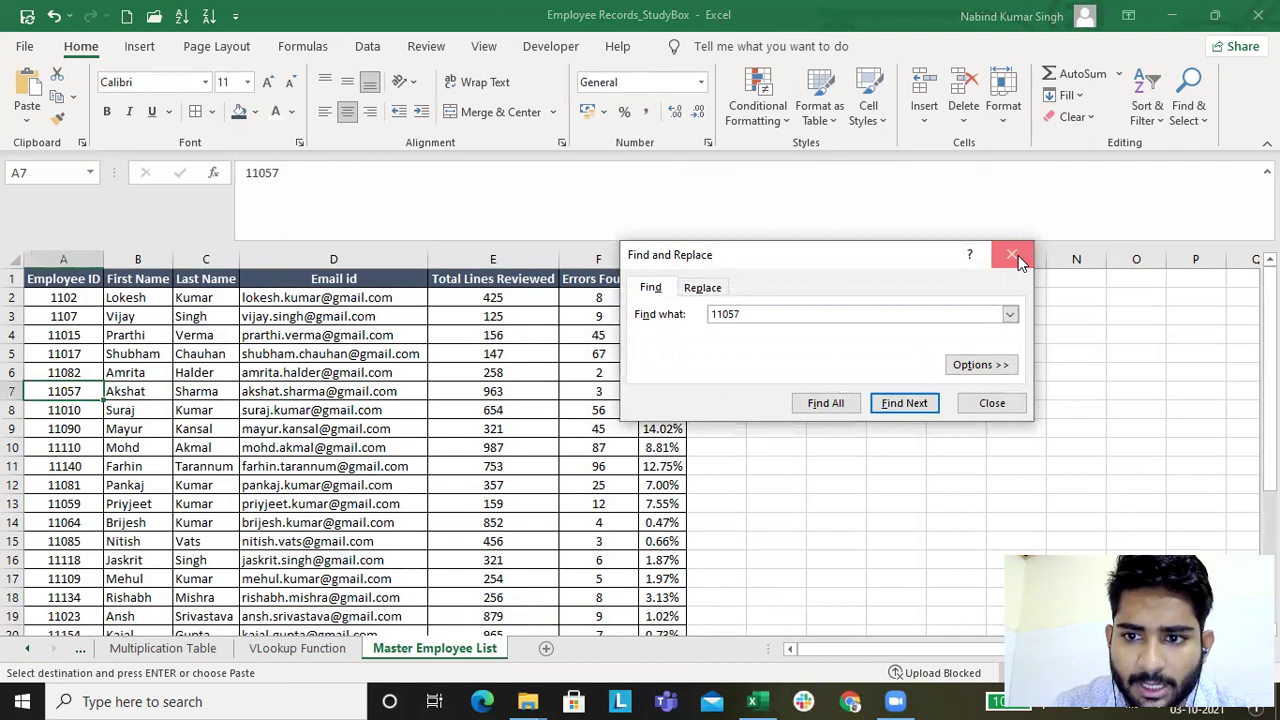
click(1012, 255)
- Enter the first name Akshat into B2 of the VLookup Function sheet
click(112, 392)
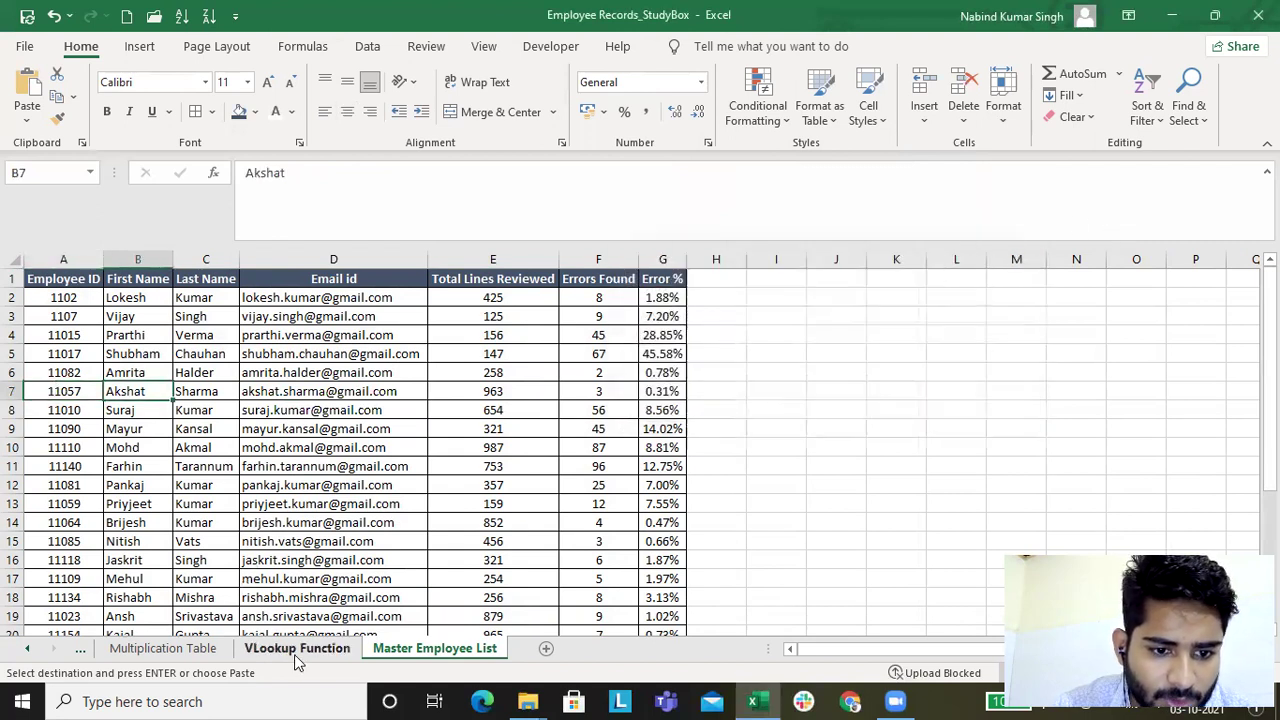
click(296, 649)
click(188, 307)
text(Aks)
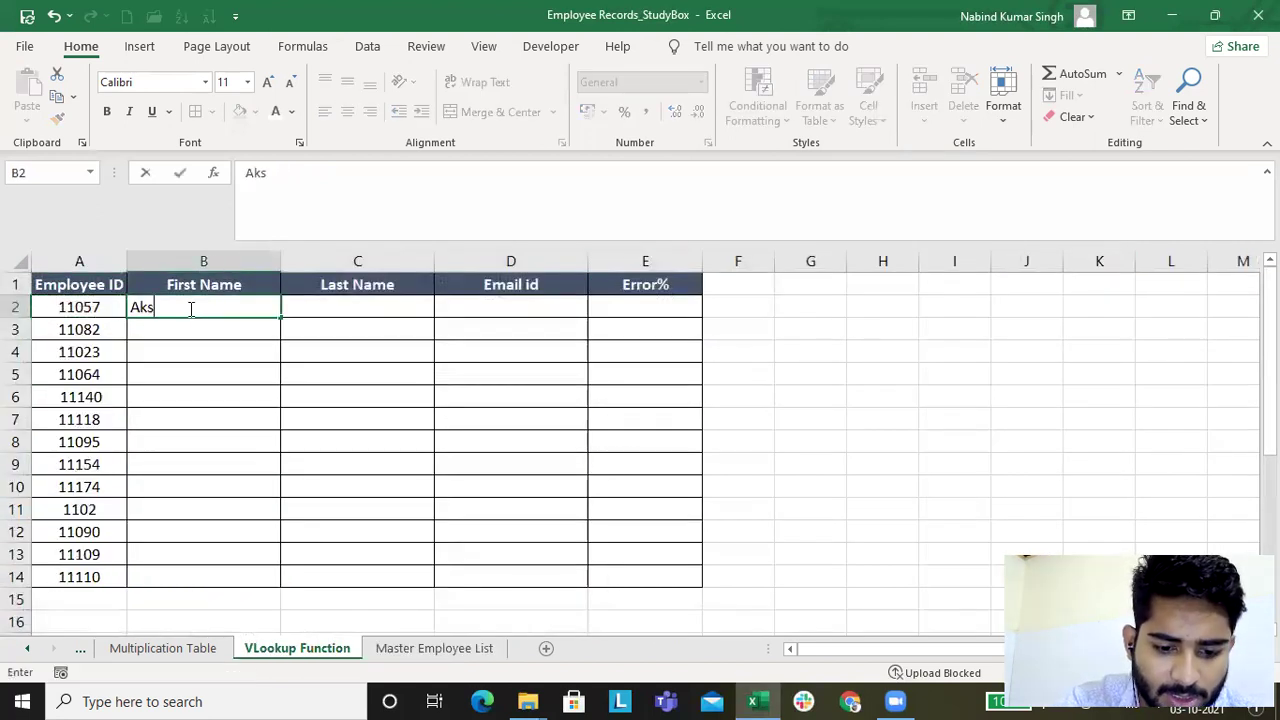
text(hat)
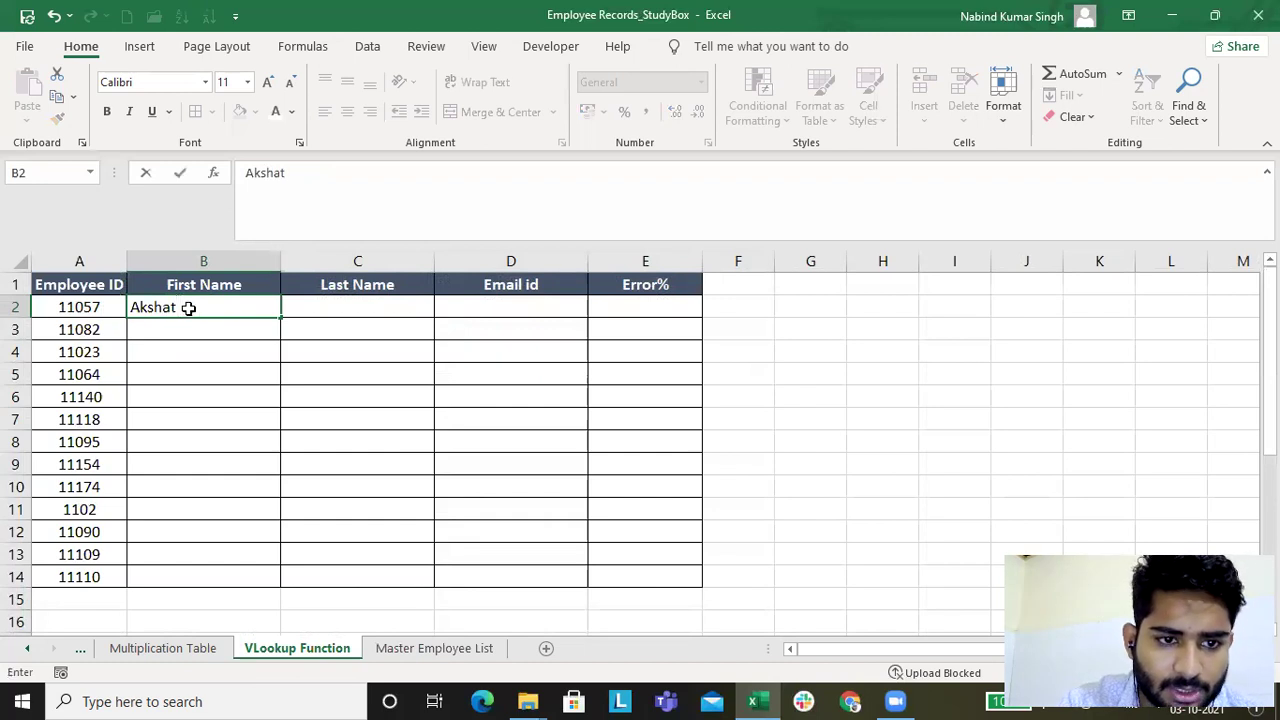
key(Tab)
click(418, 650)
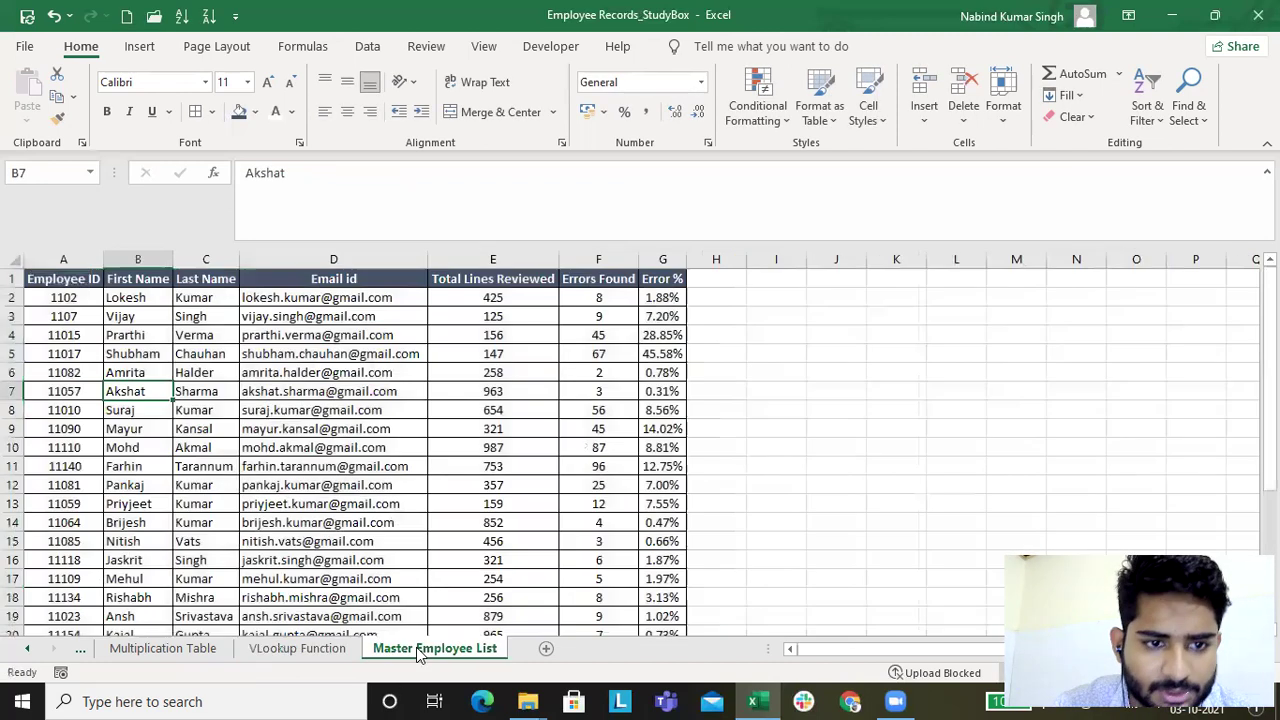
click(308, 649)
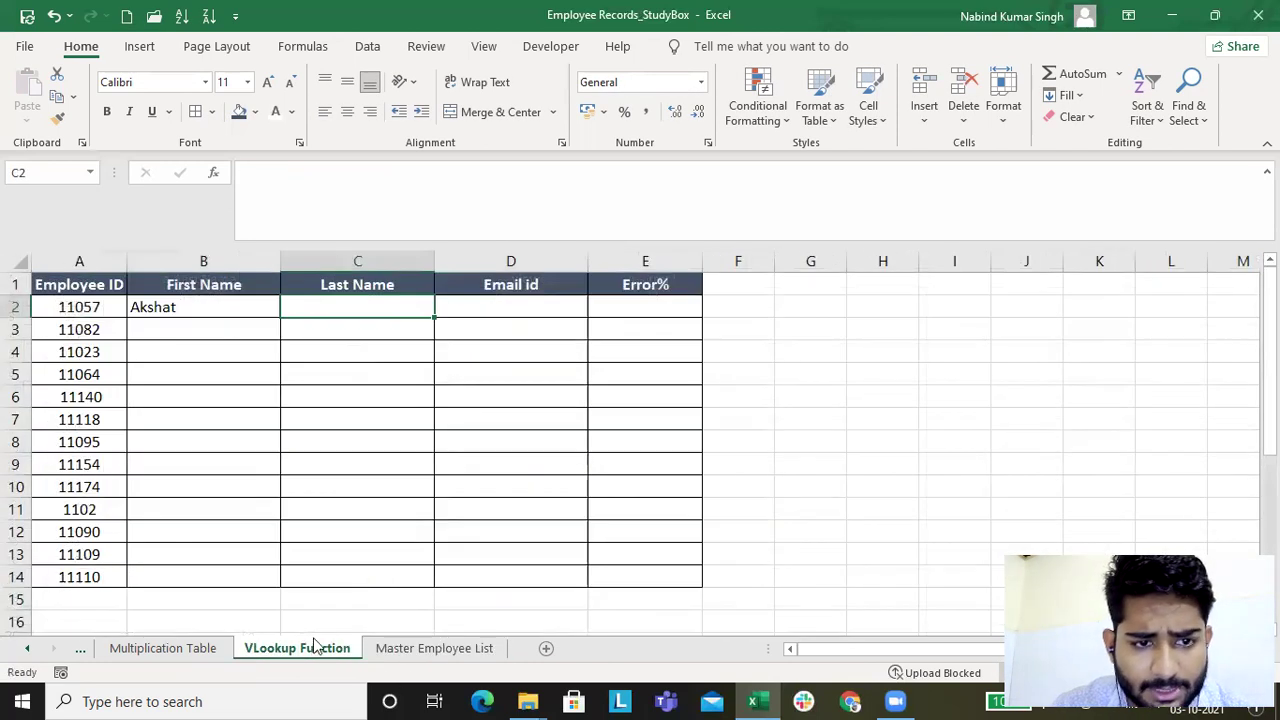
click(184, 311)
- Delete the manually typed name Akshat from cell B2
key(Delete)
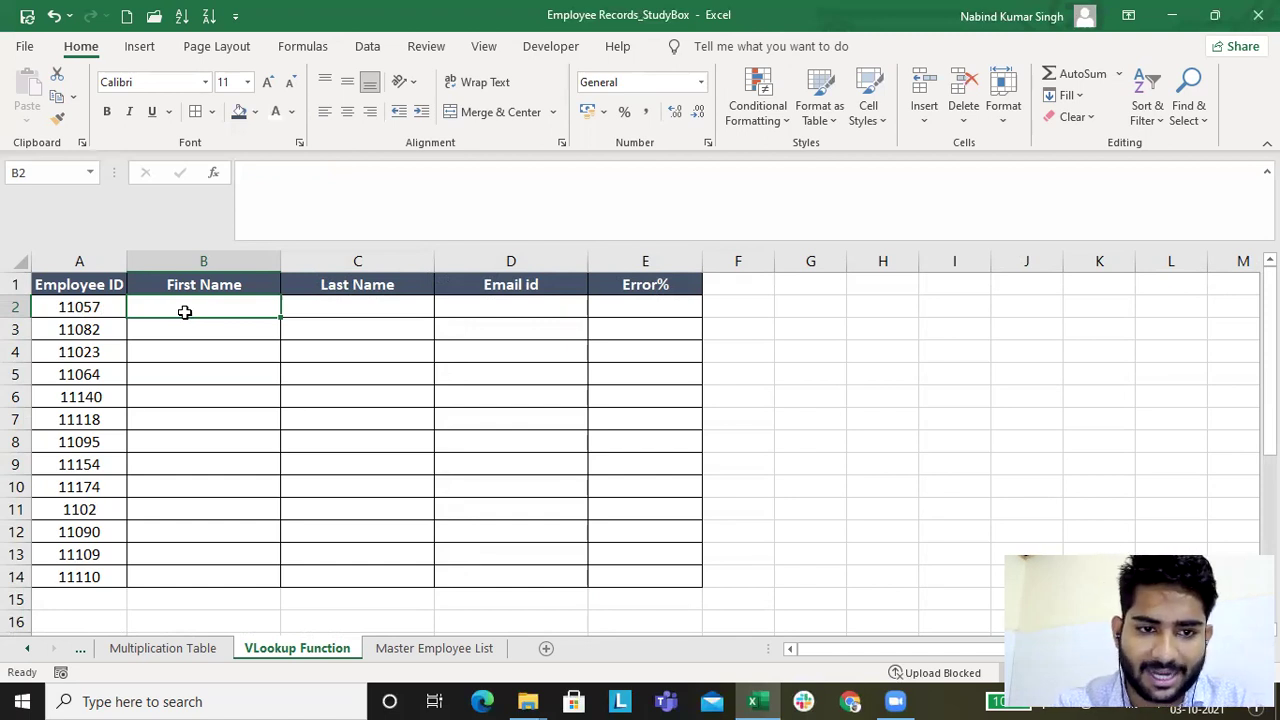
- In B2, start =VLOOKUP( with the whole column A:A as the lookup value, followed by a comma
text(=)
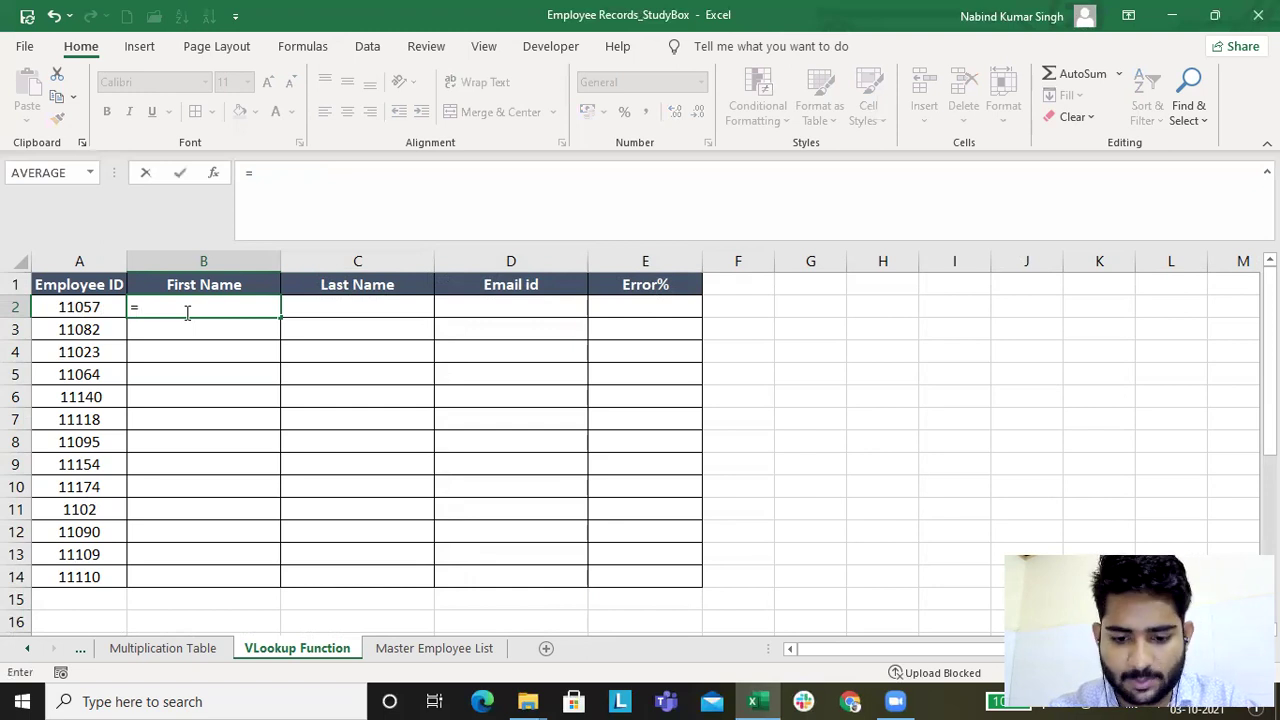
text(vloo)
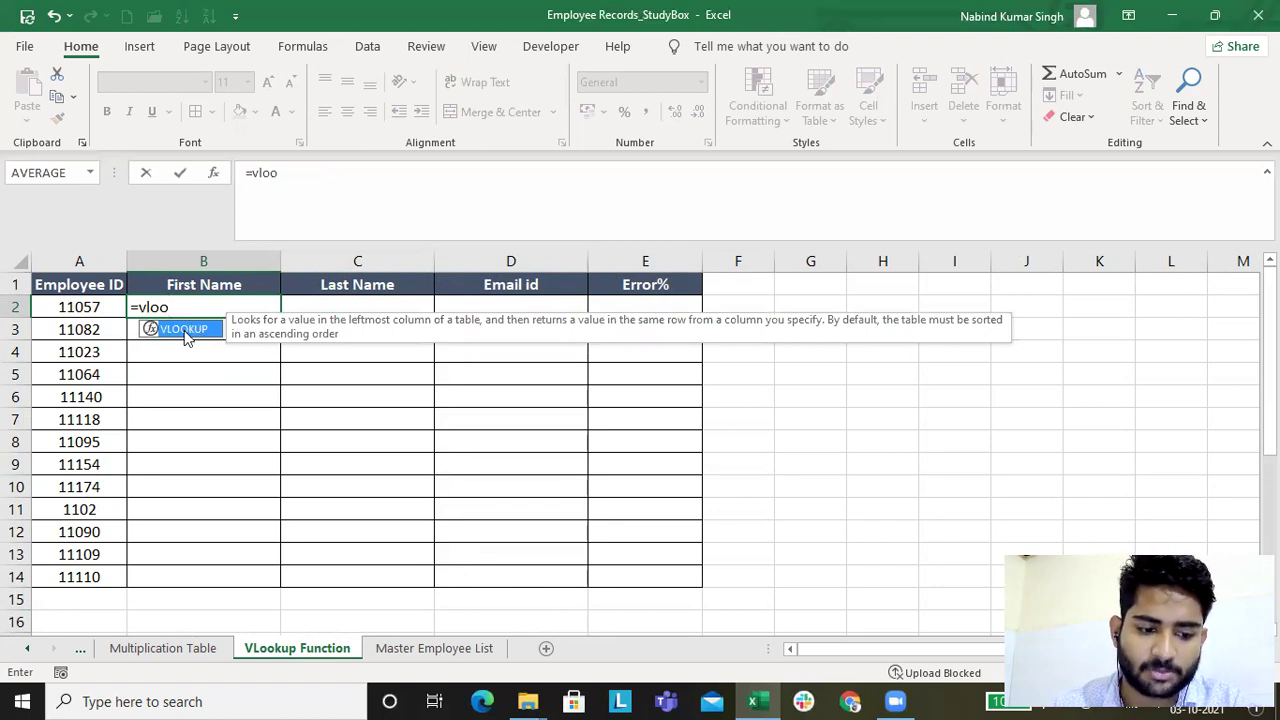
double_click(185, 331)
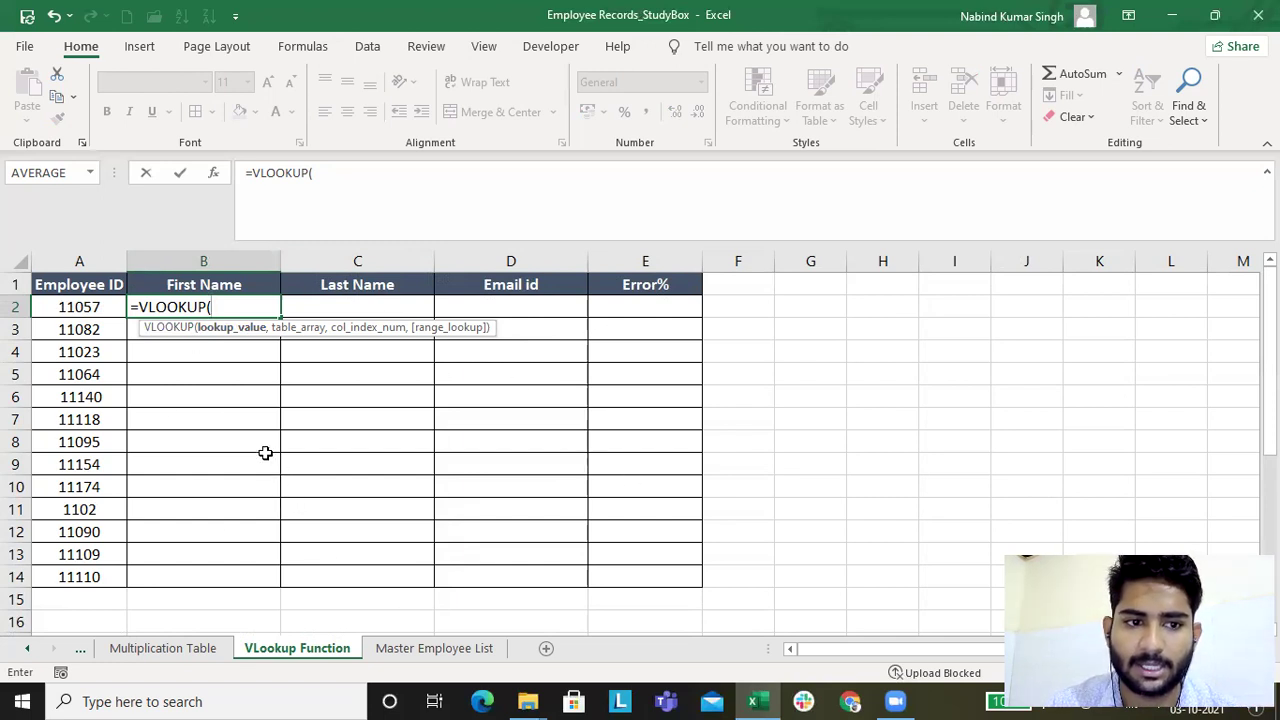
click(90, 306)
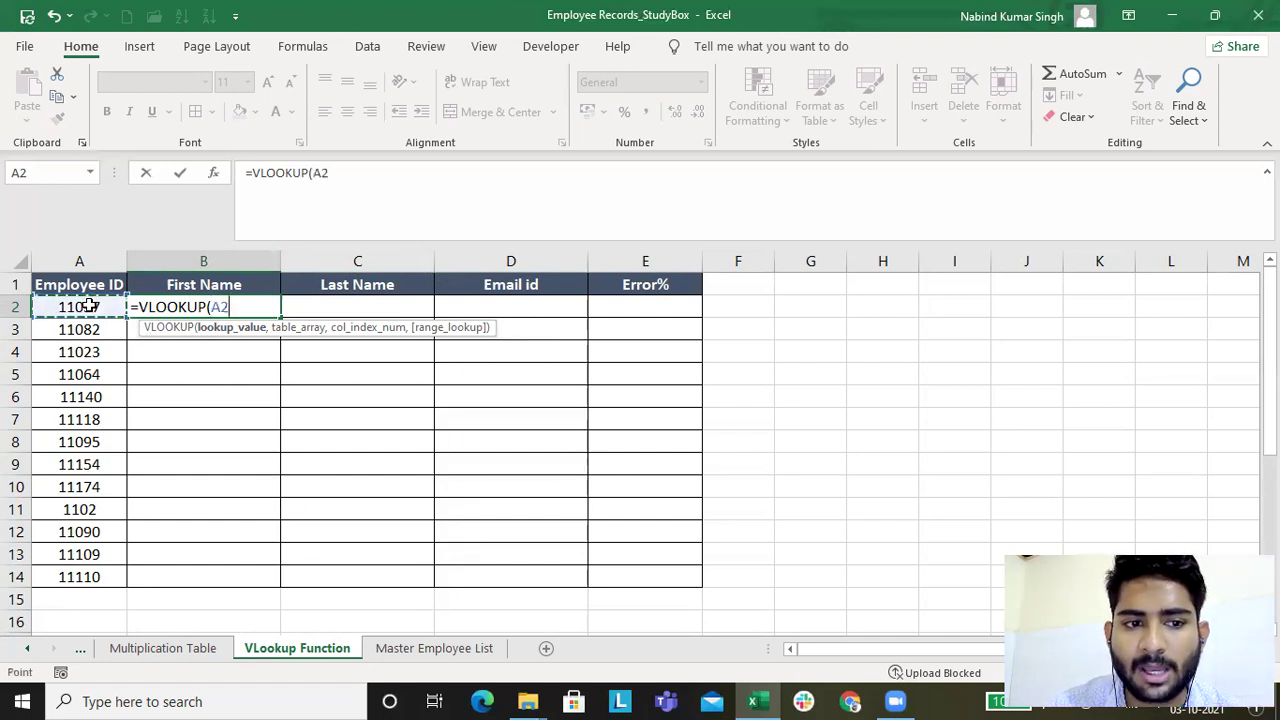
drag(90, 306, 84, 576)
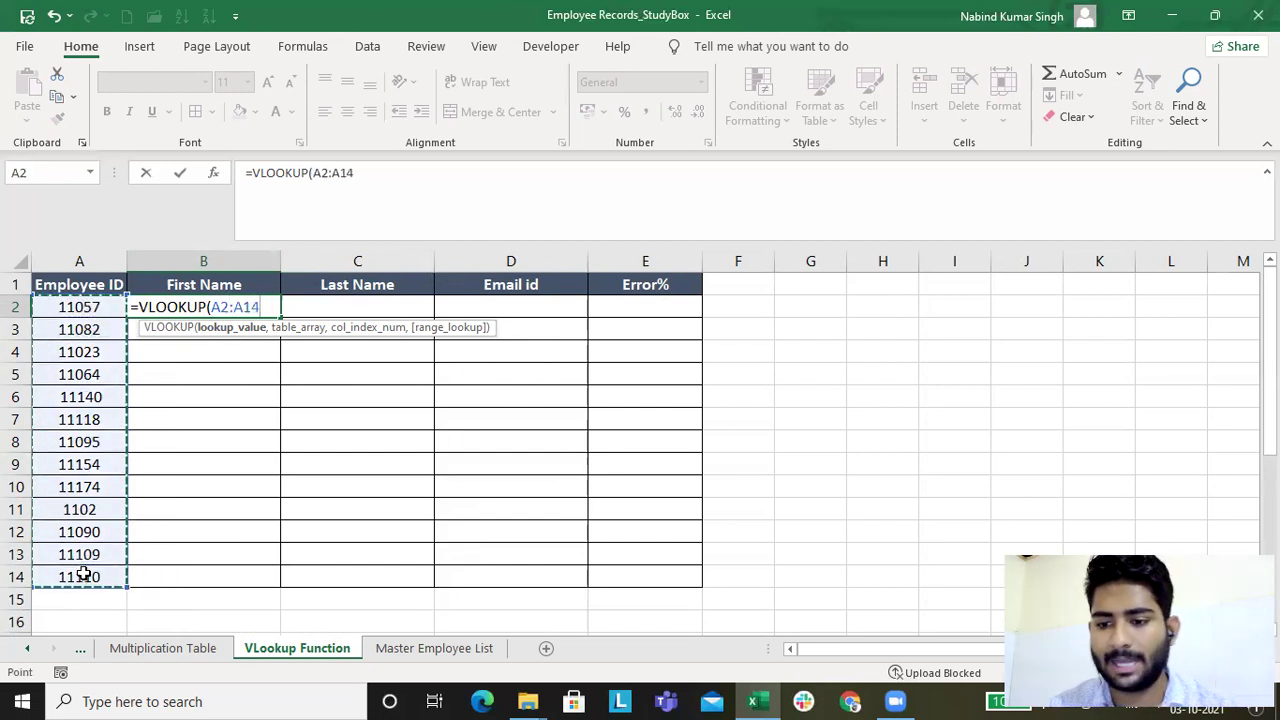
click(93, 258)
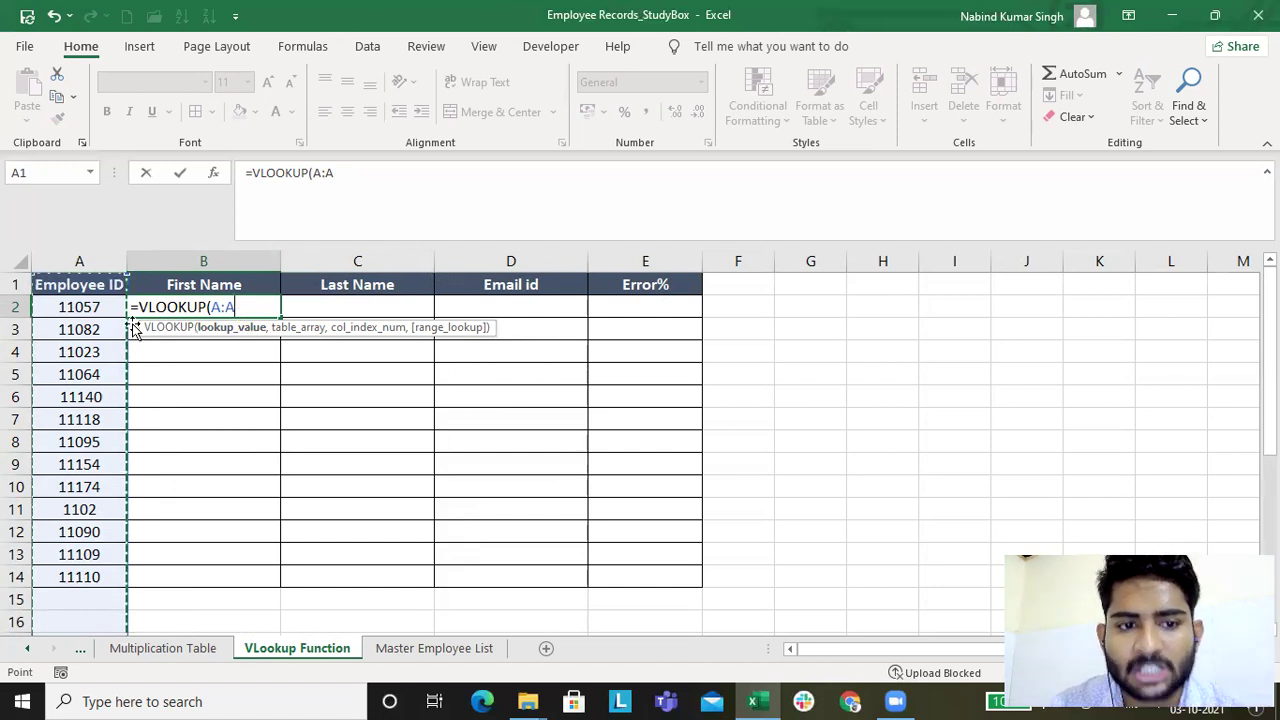
text(,)
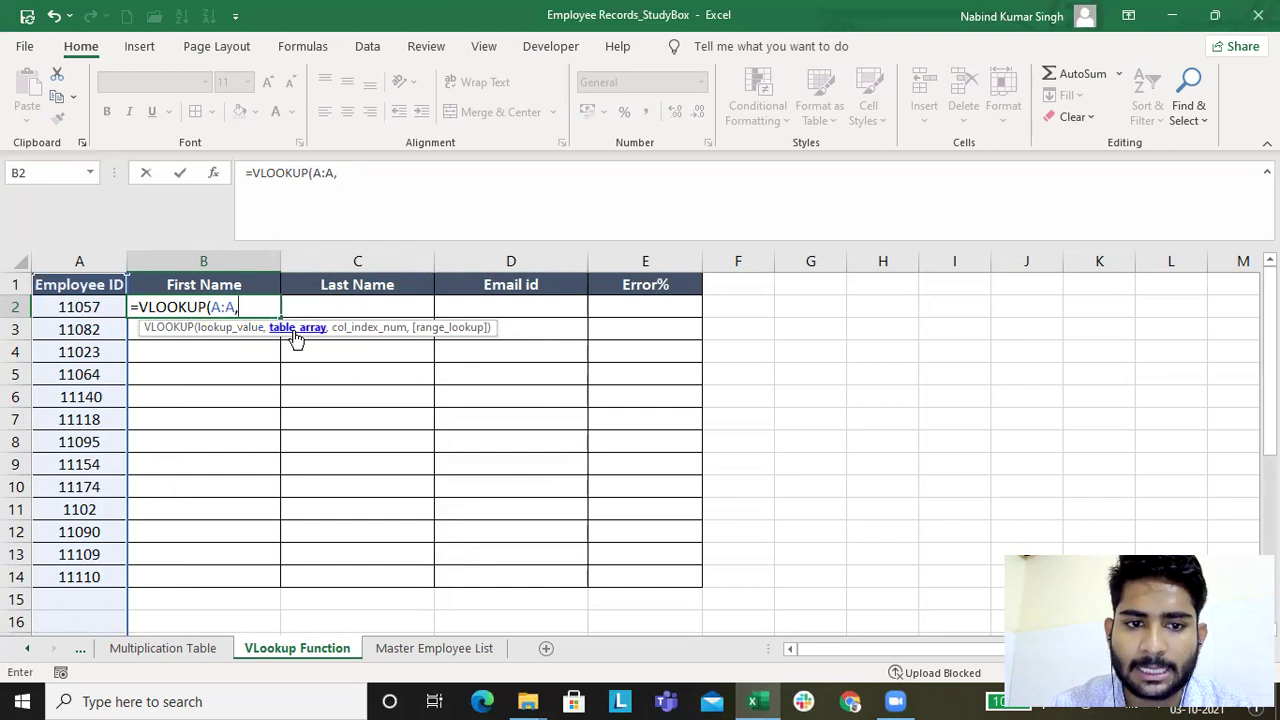
- Use Master Employee List columns A:G as the table with column index 2 and FALSE, then enter it
click(458, 650)
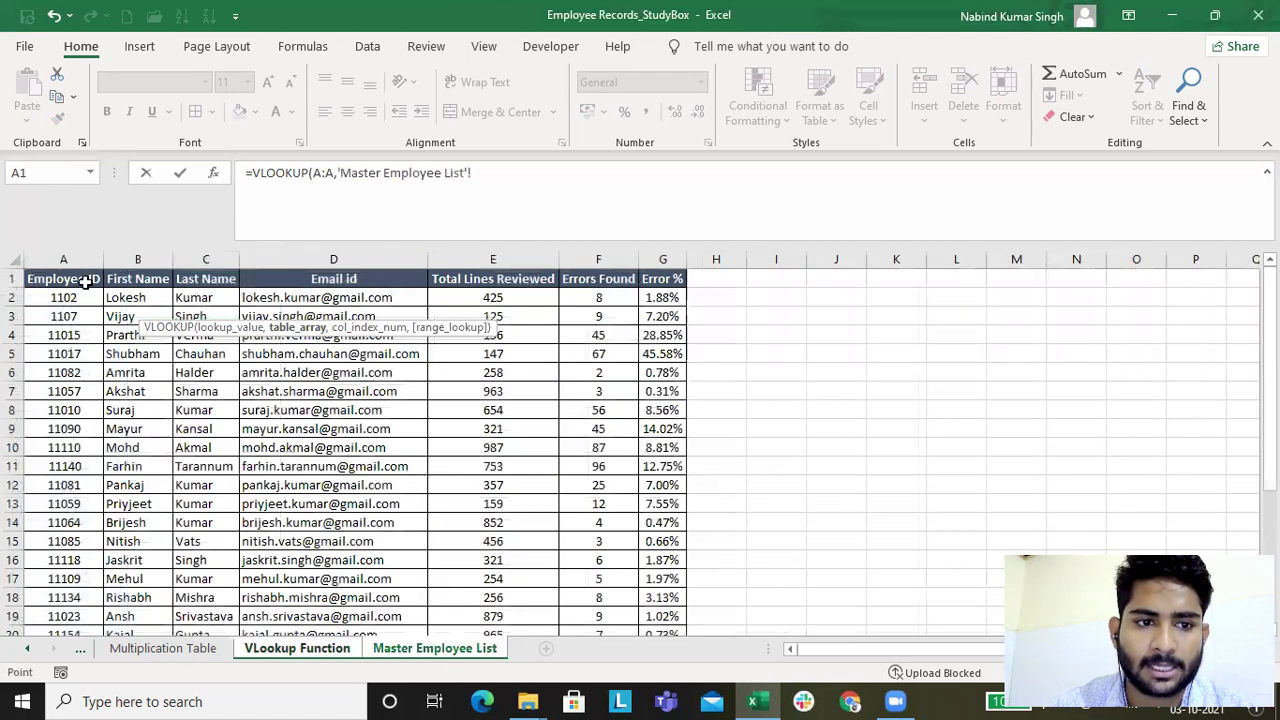
drag(80, 259, 650, 302)
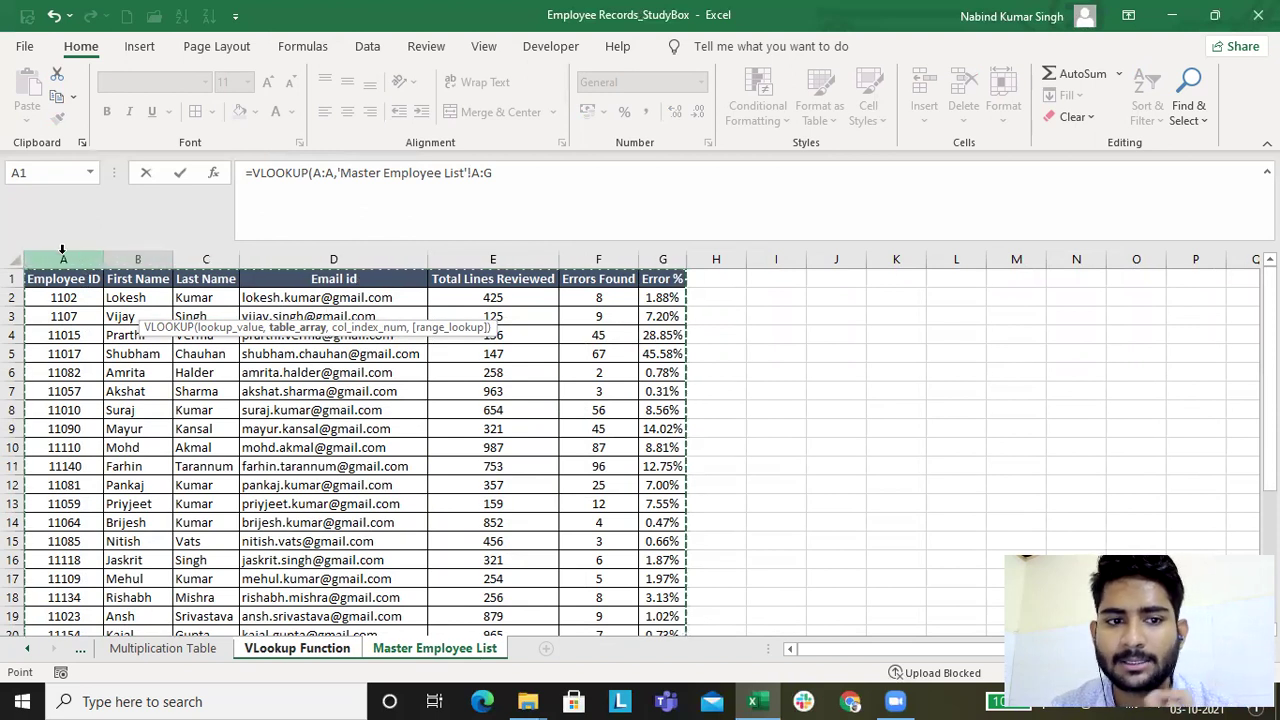
click(524, 183)
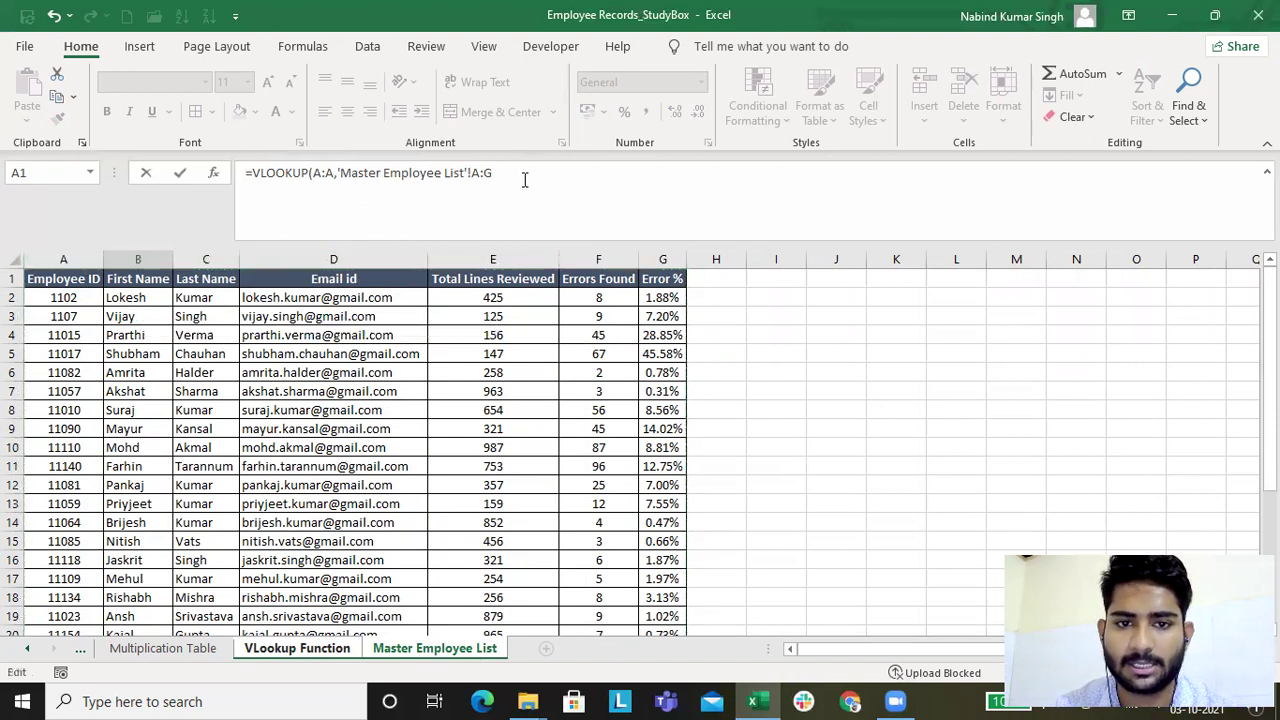
text(,)
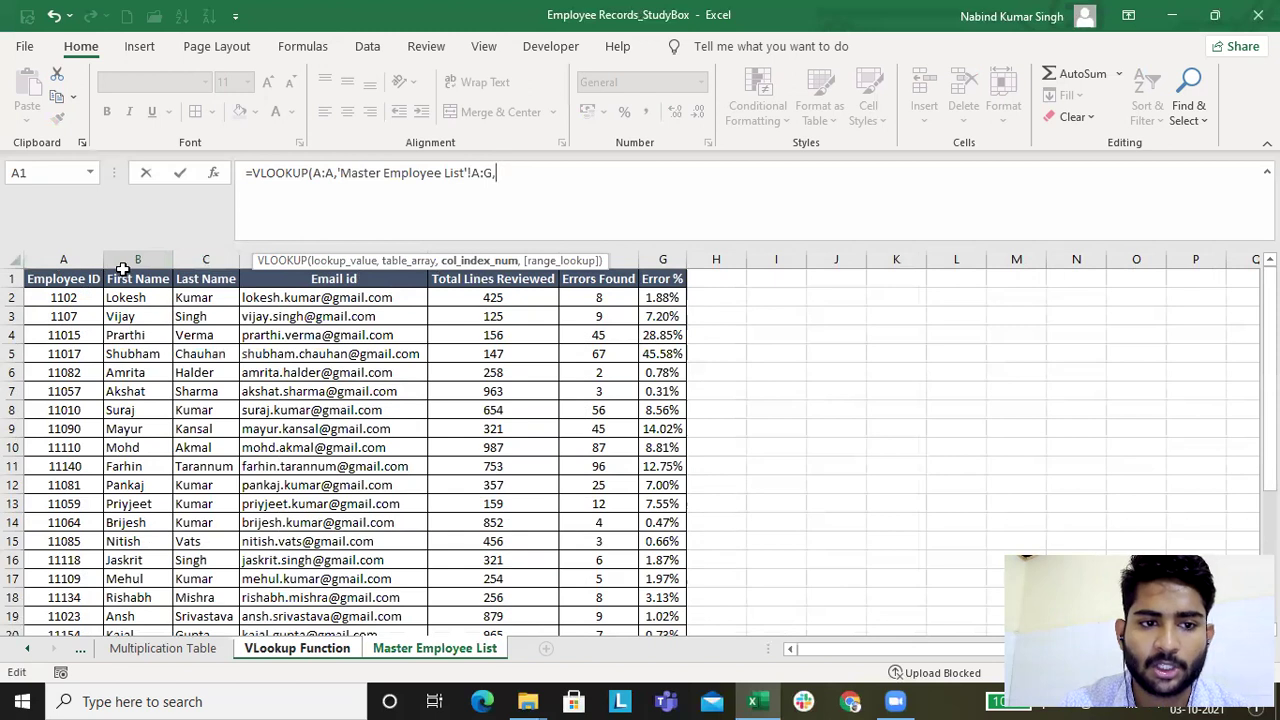
text(2)
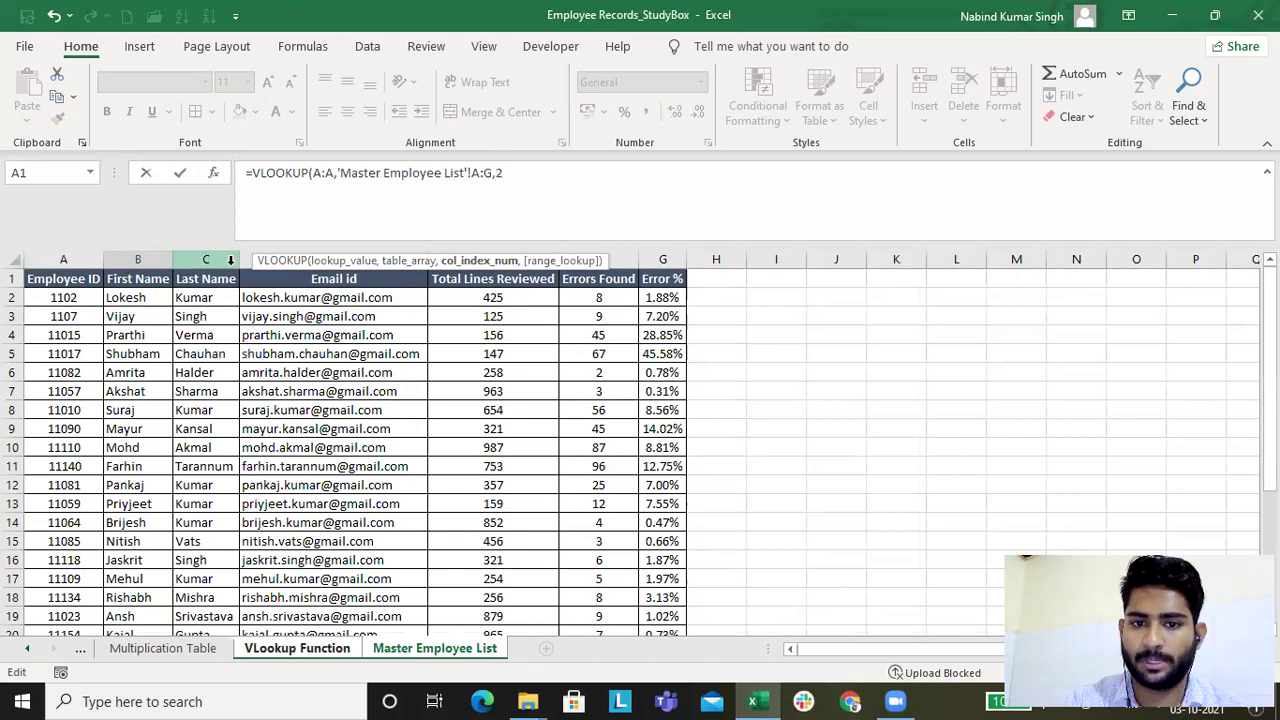
text(,false)
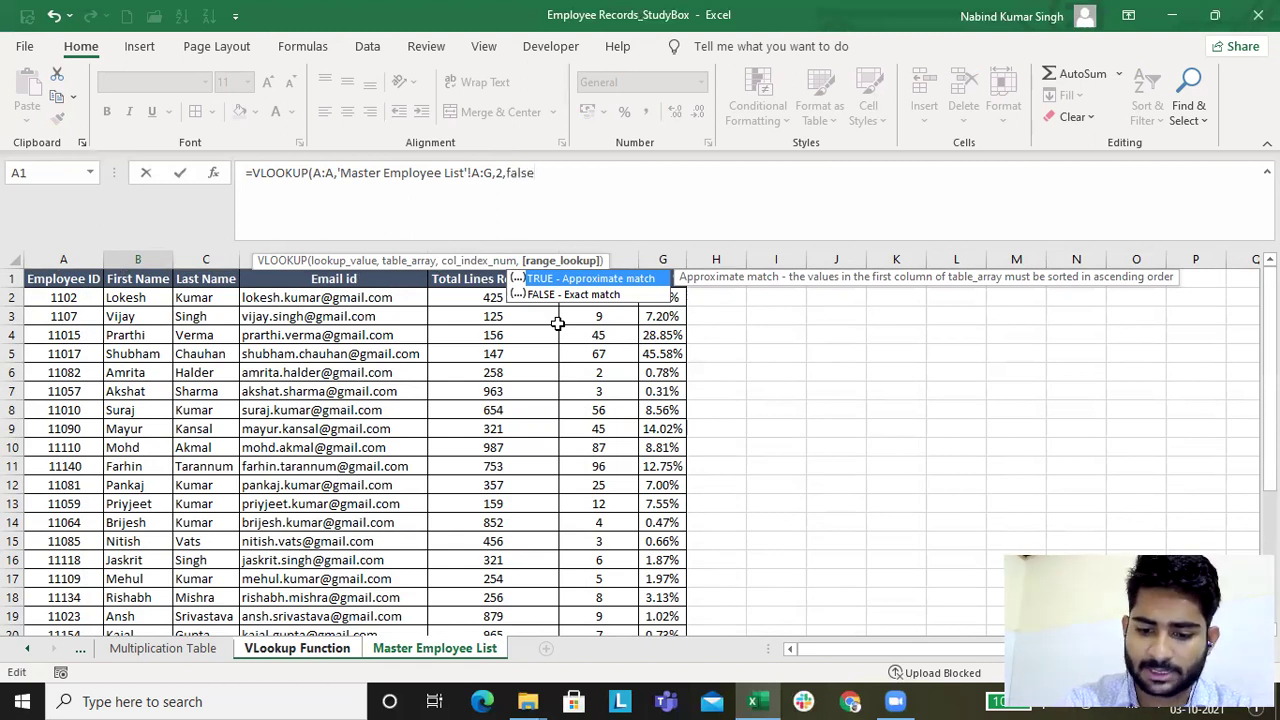
text())
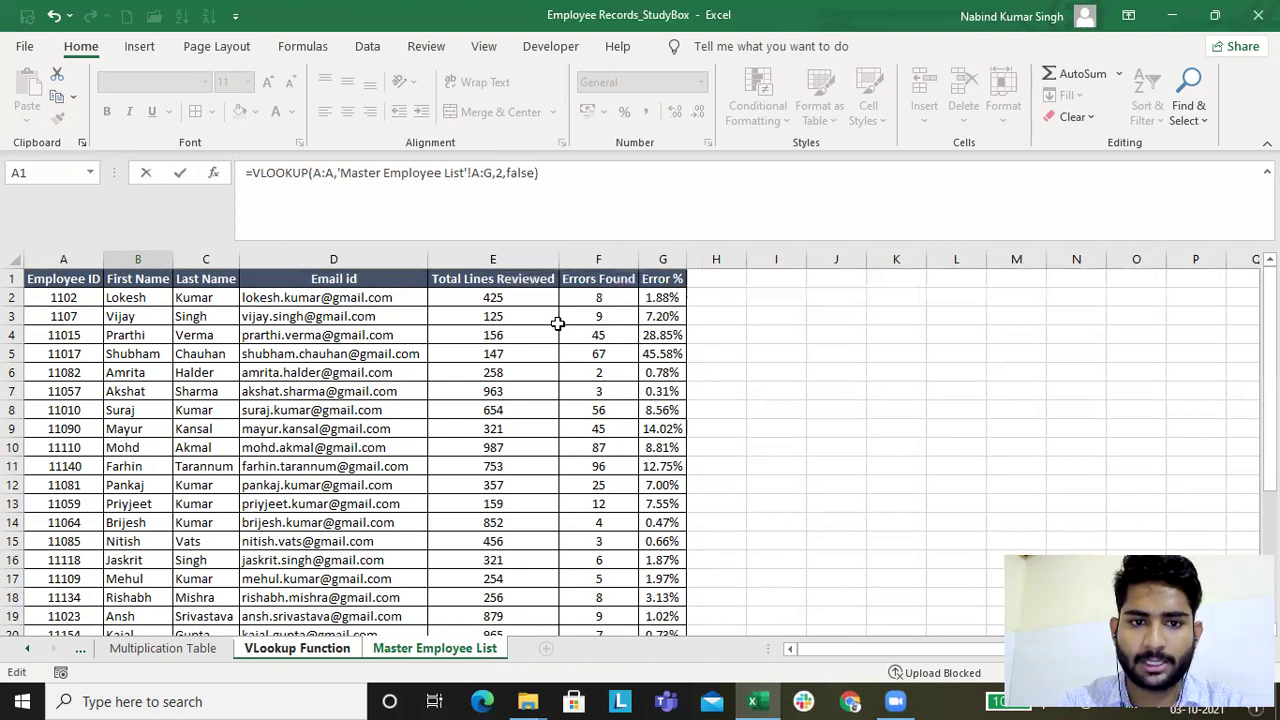
key(Return)
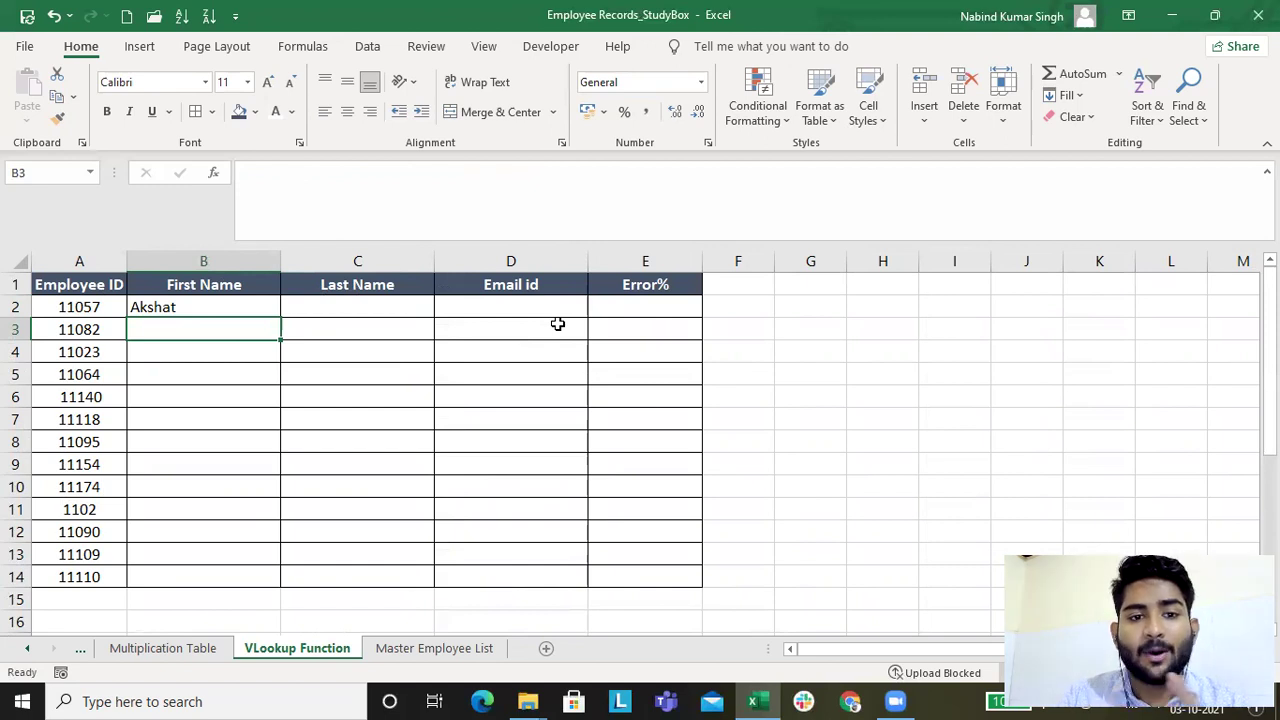
click(170, 307)
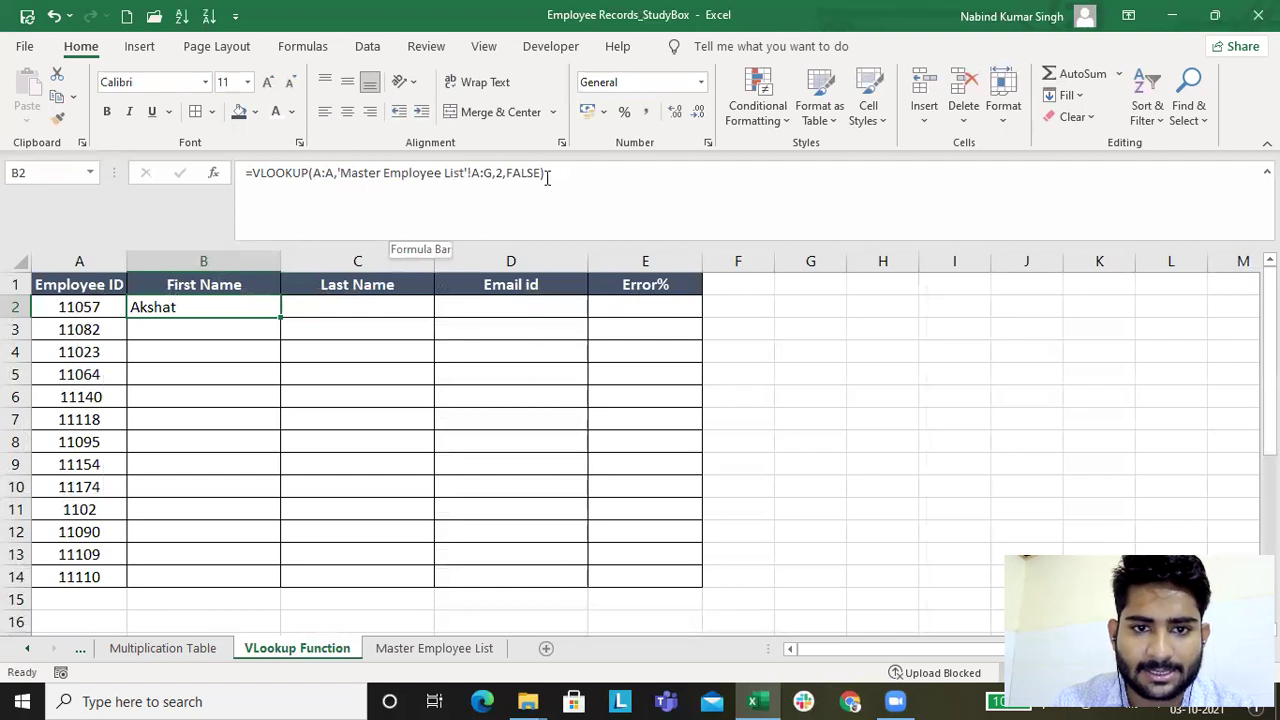
double_click(199, 307)
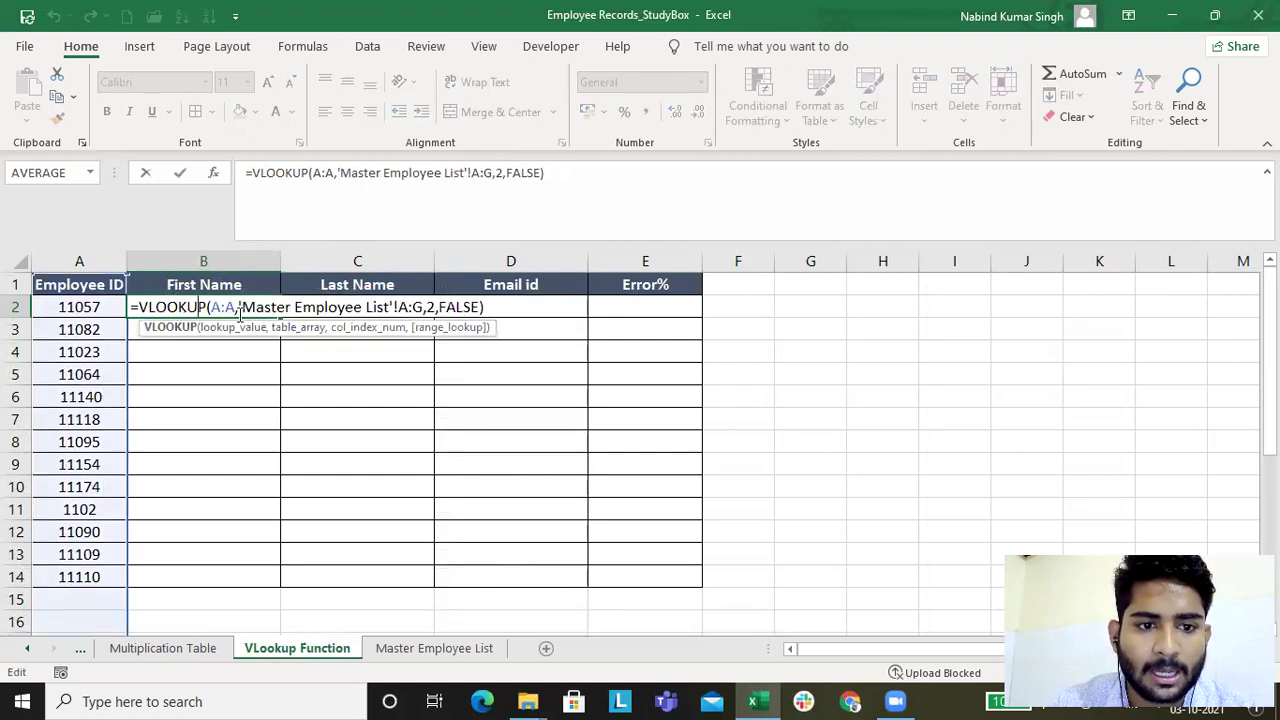
click(92, 259)
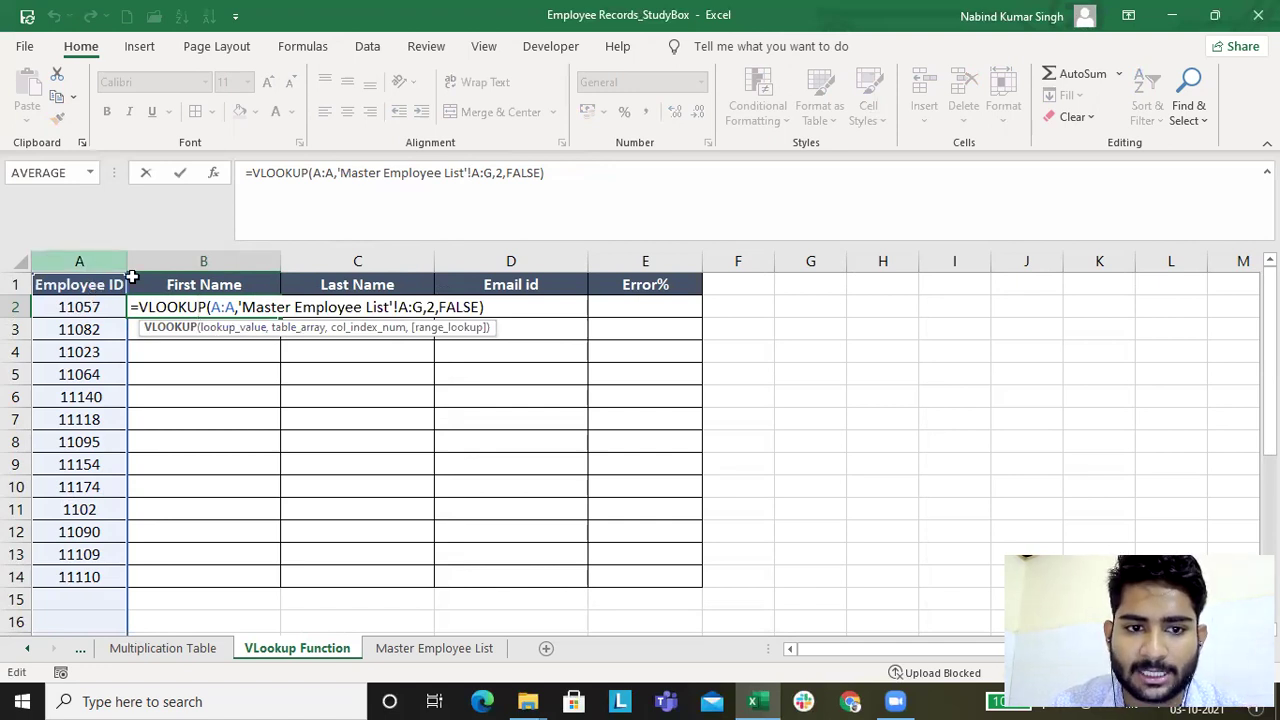
click(205, 307)
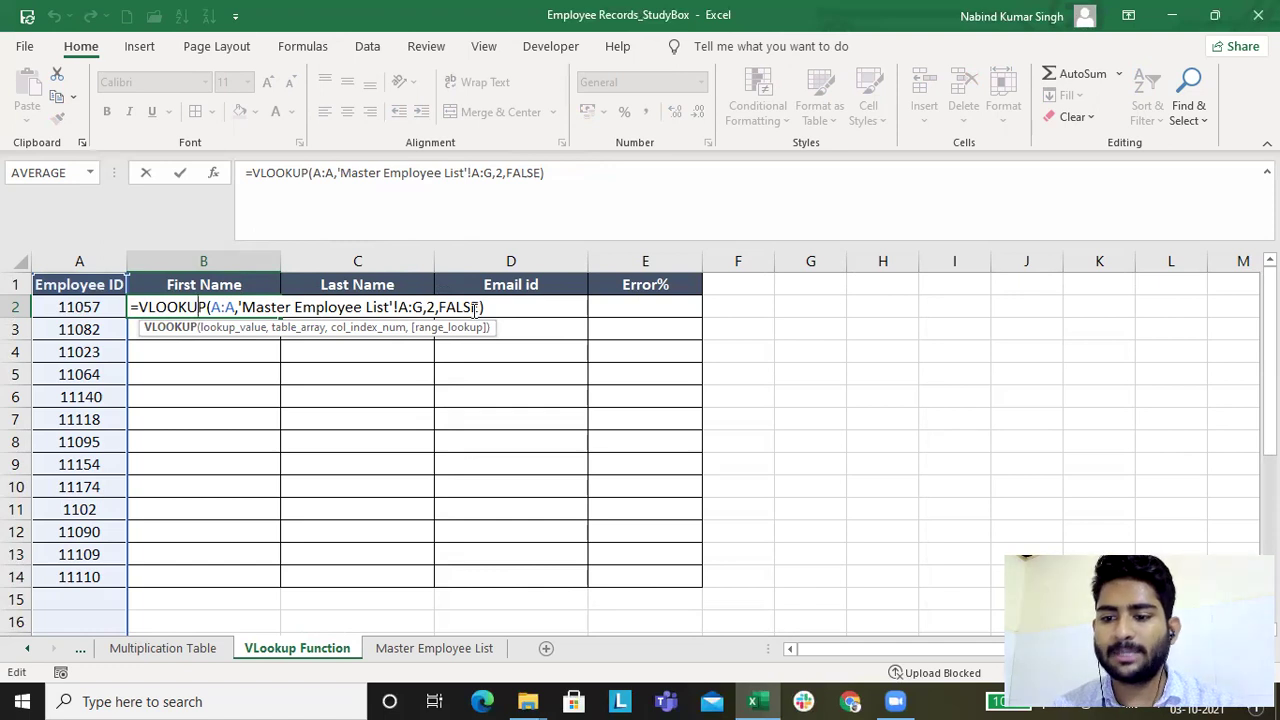
key(ctrl+Return)
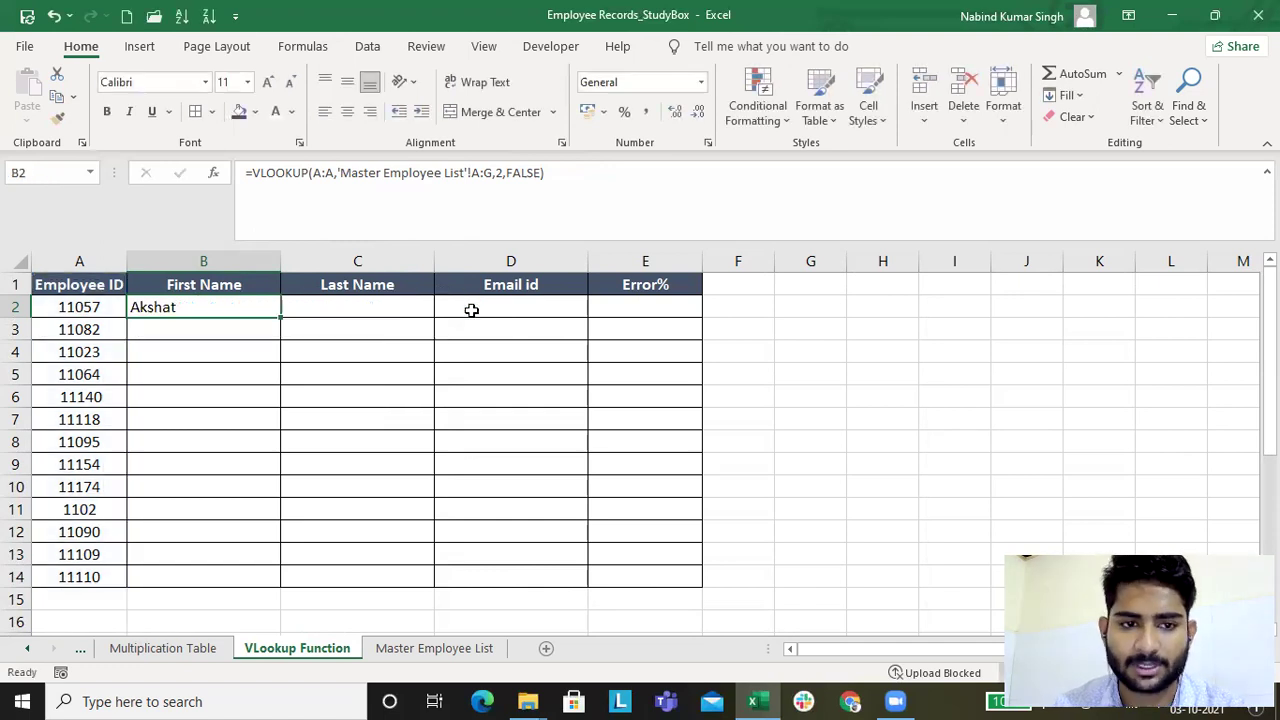
key(Up)
key(Down)
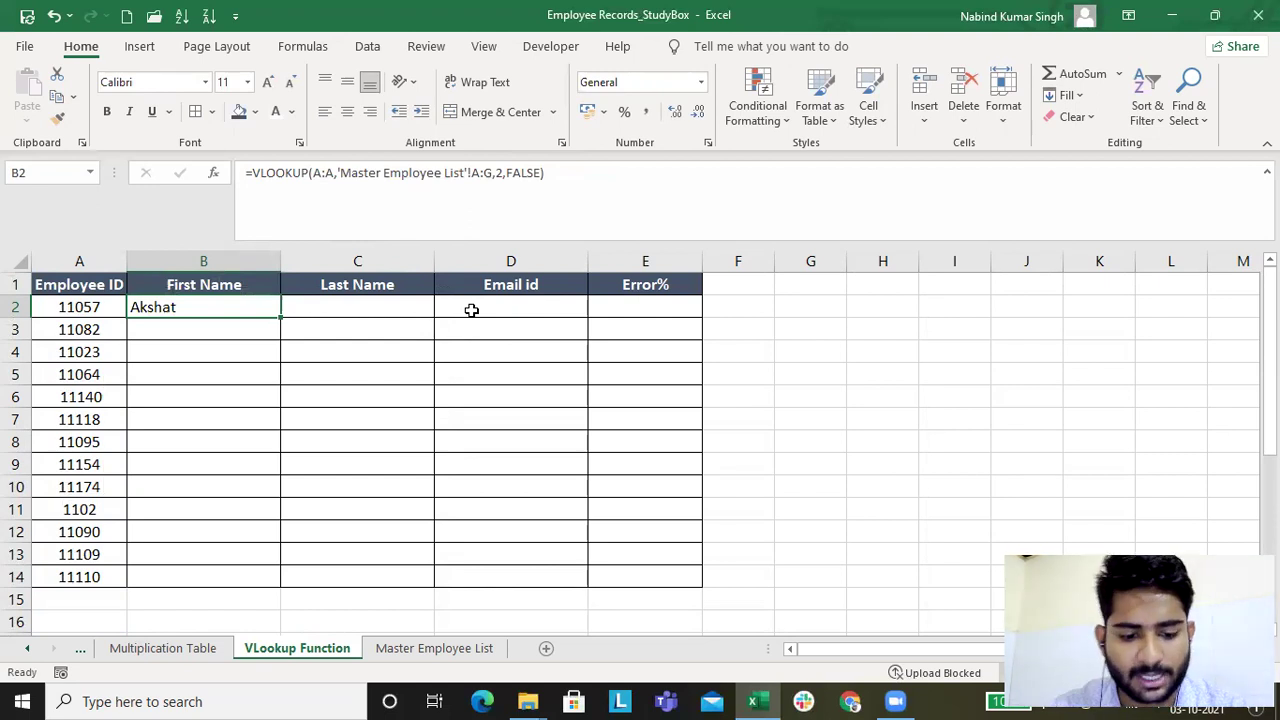
- Paste B2's lookup formula down B3:B14 and check the returned first names
key(ctrl+c)
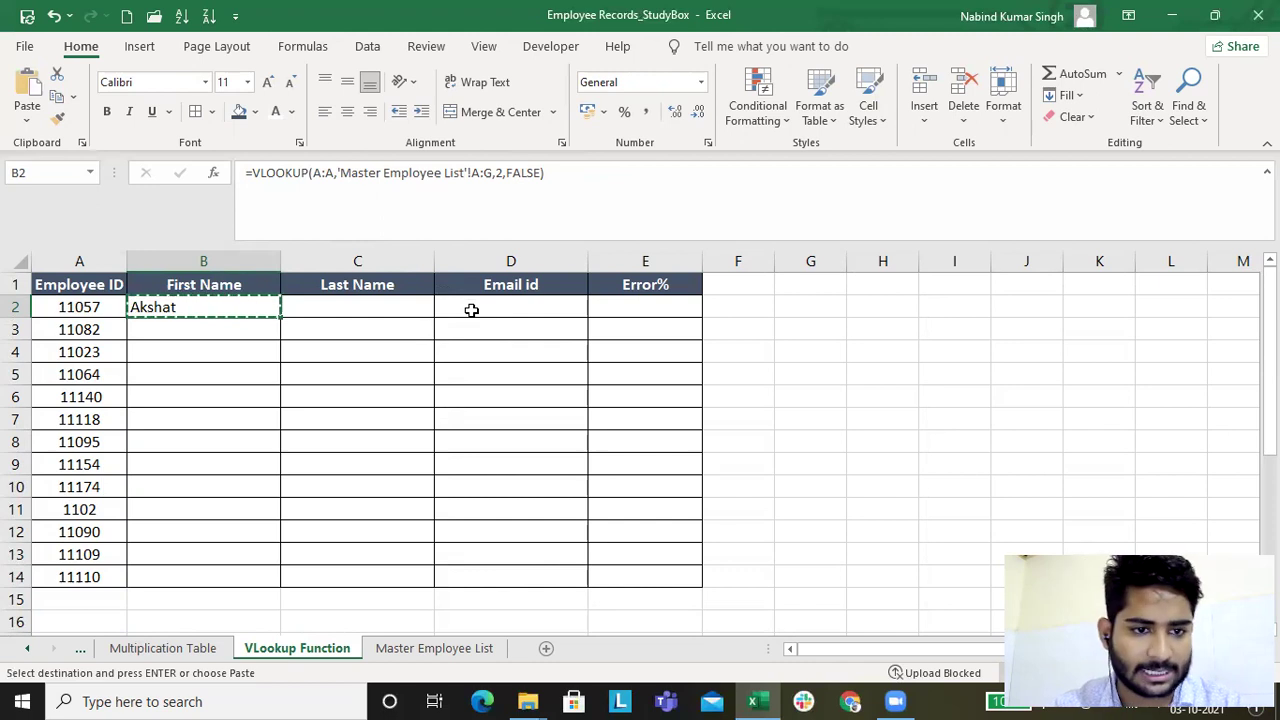
key(shift+Down)
key(shift+Down)
key(shift+Down)
key(shift+Down)
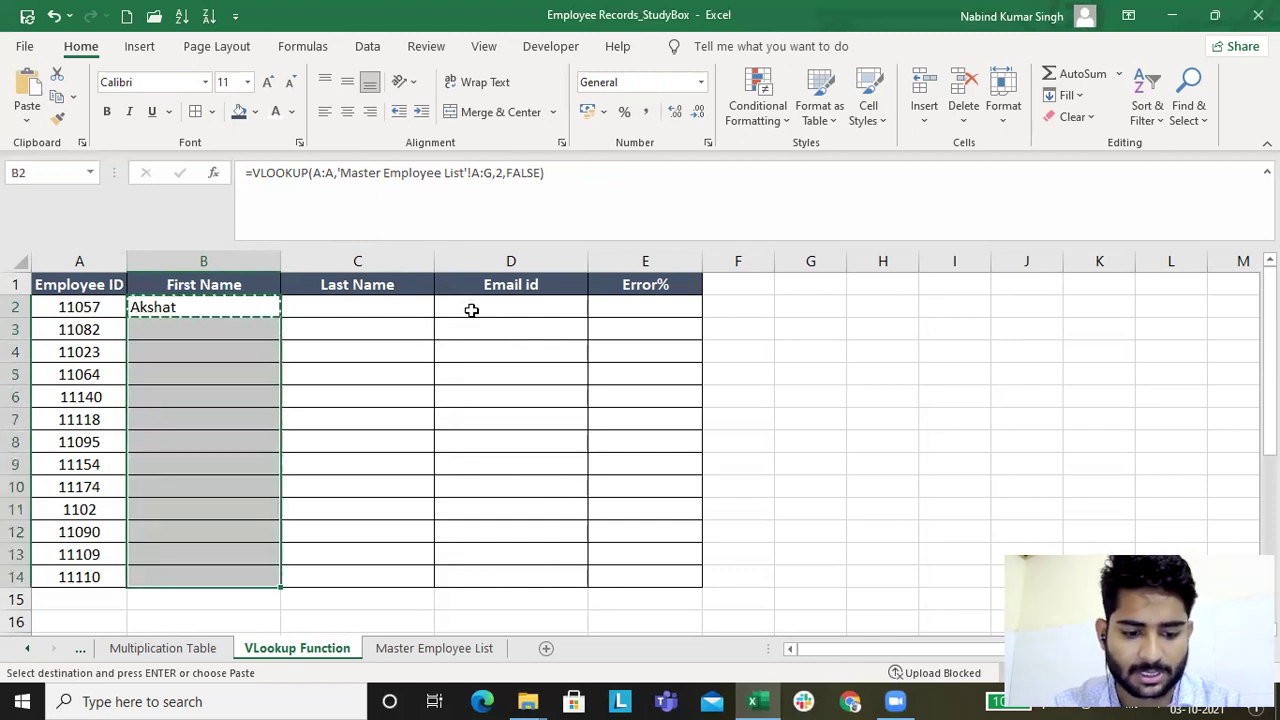
key(ctrl+v)
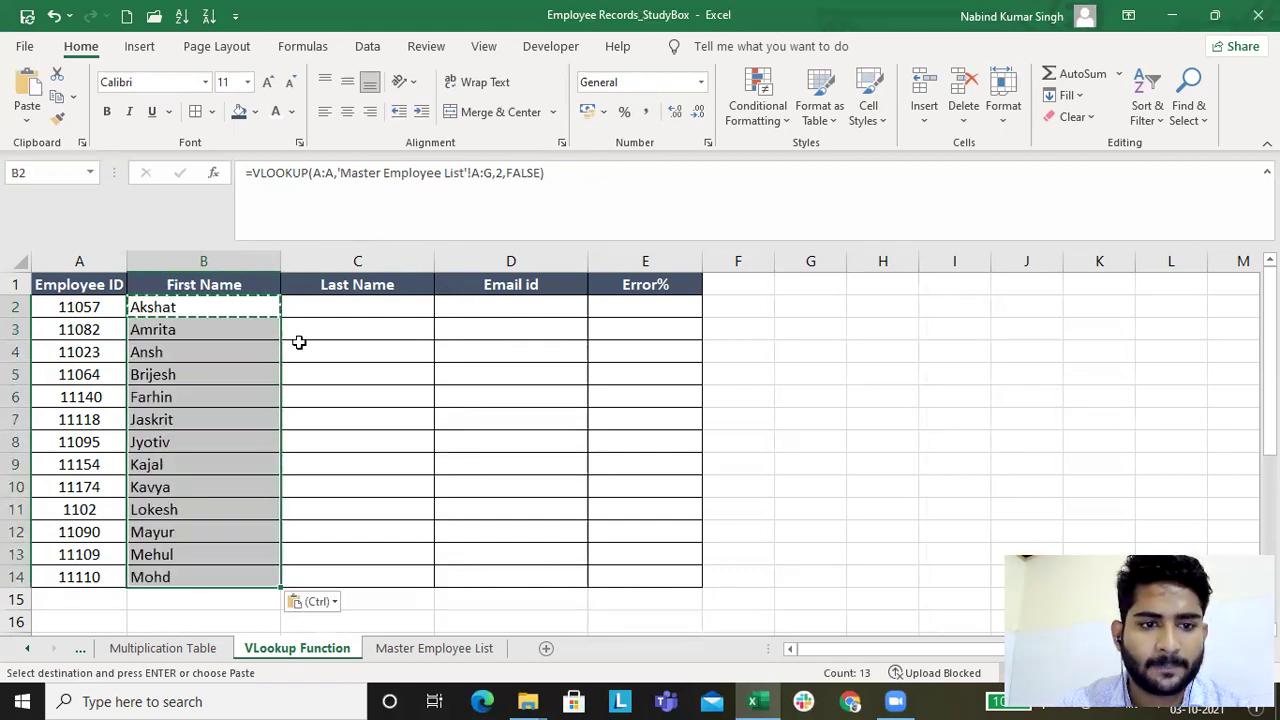
click(186, 329)
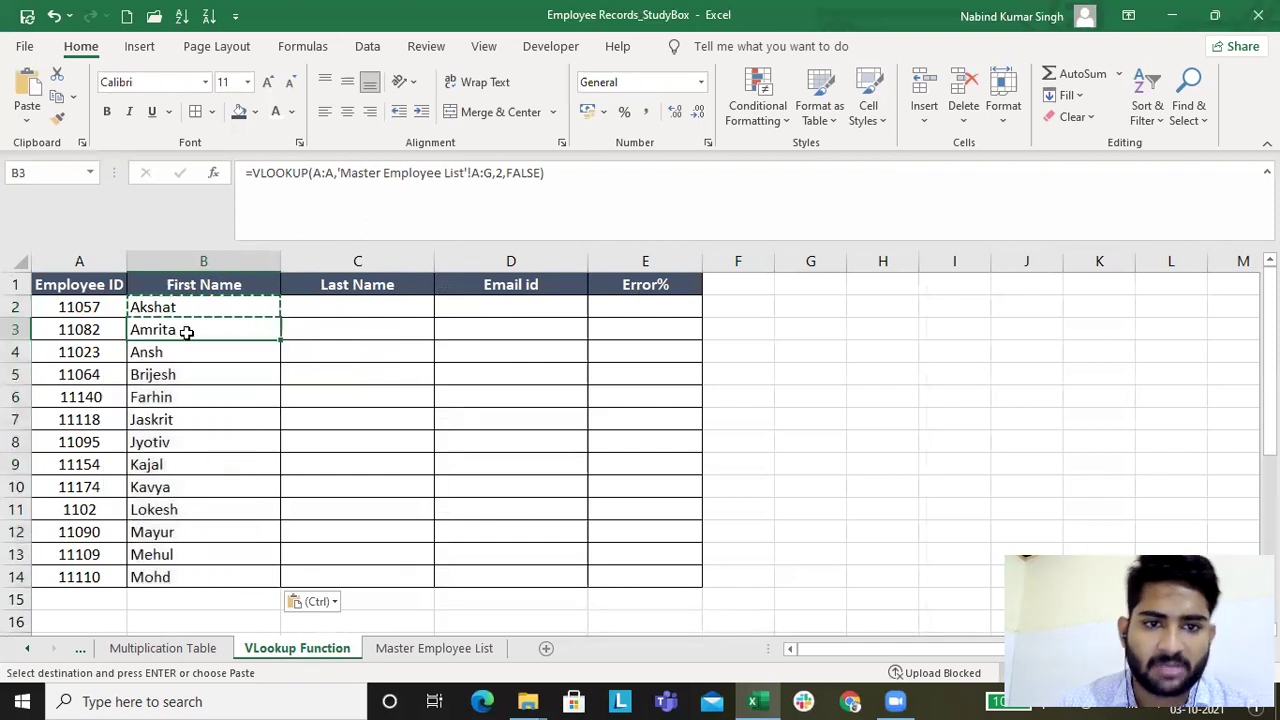
click(175, 347)
click(174, 370)
click(175, 392)
click(174, 418)
click(173, 442)
click(172, 464)
click(172, 488)
click(170, 512)
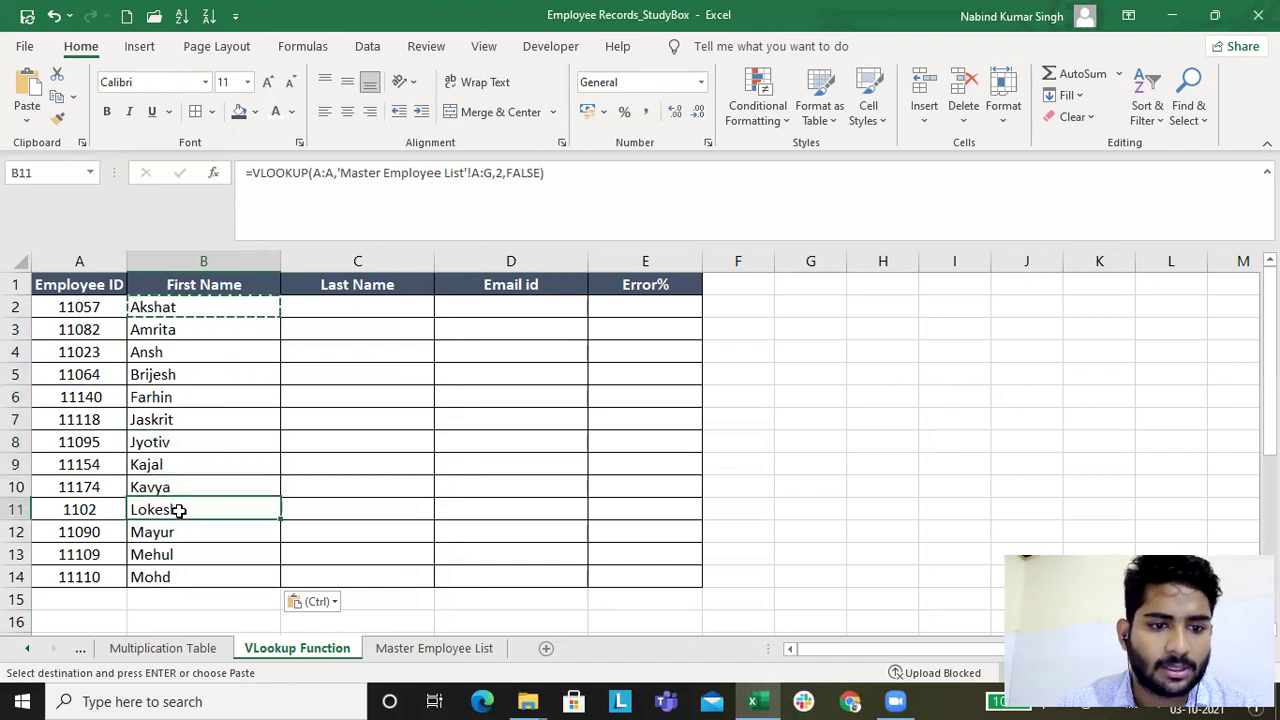
click(174, 532)
click(180, 555)
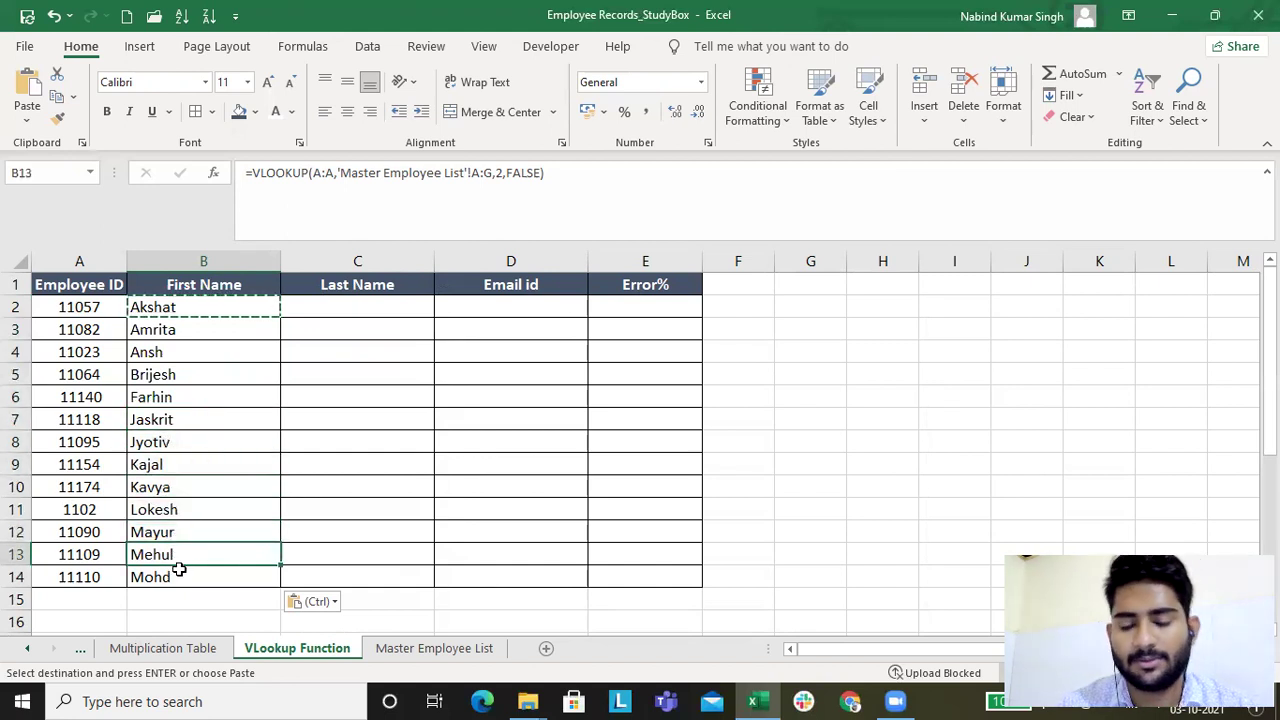
- Fill the lookup formula across into the Last Name, Email id and Error% columns C2:E14
key(Up)
key(Up)
key(Up)
key(Up)
key(Up)
key(Up)
key(ctrl+shift+Down)
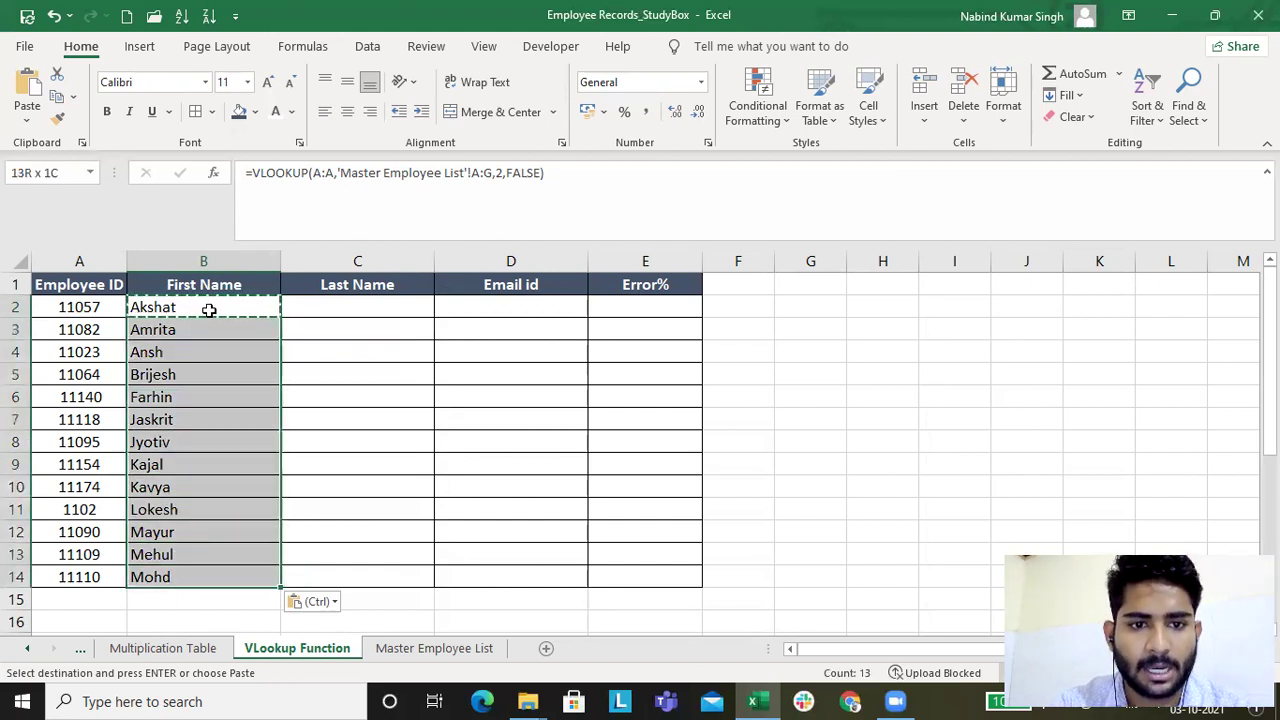
key(shift+Right)
key(shift+Right)
key(shift+Right)
key(shift+Left)
key(shift+Left)
key(Return)
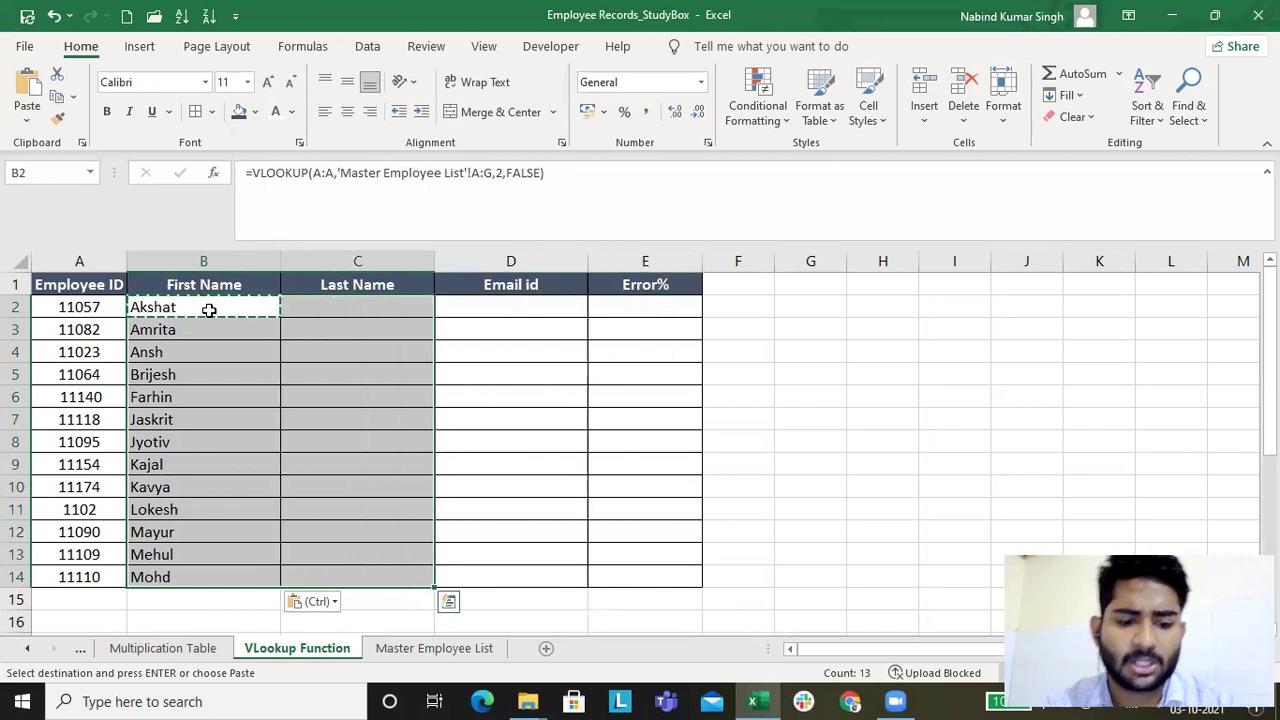
key(shift+Right)
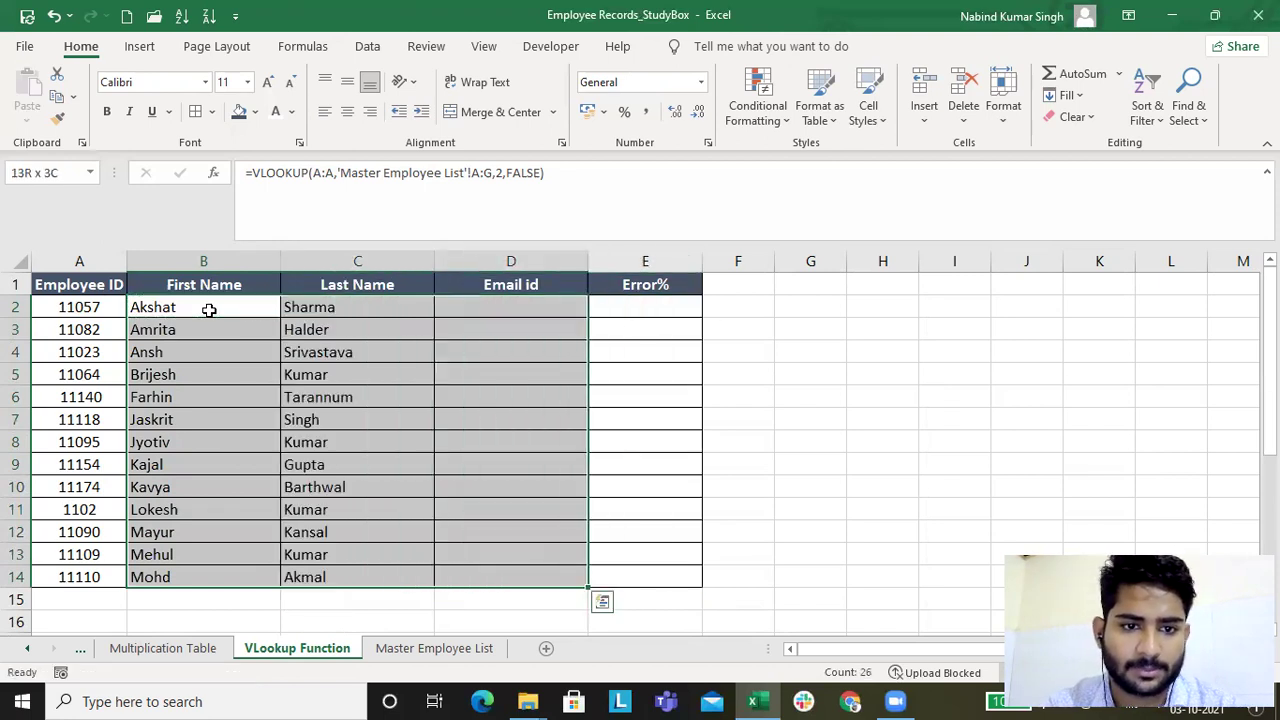
key(shift+Right)
key(ctrl+r)
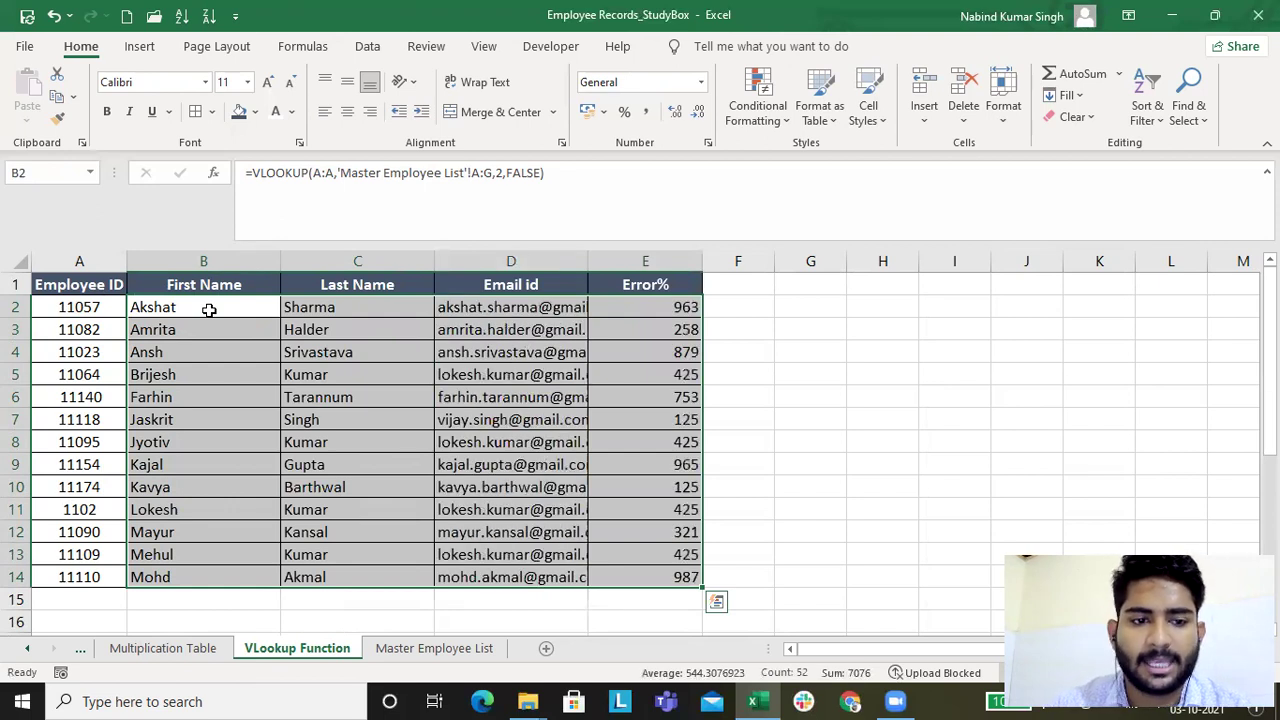
click(209, 310)
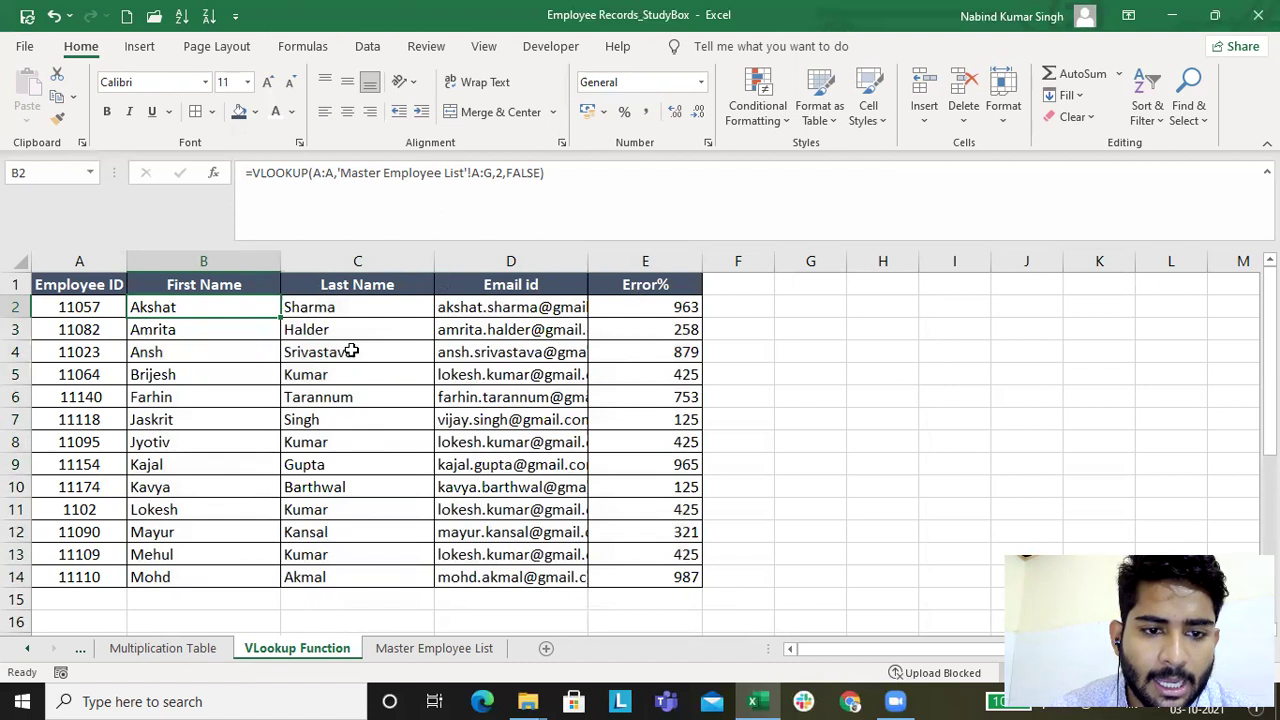
click(303, 310)
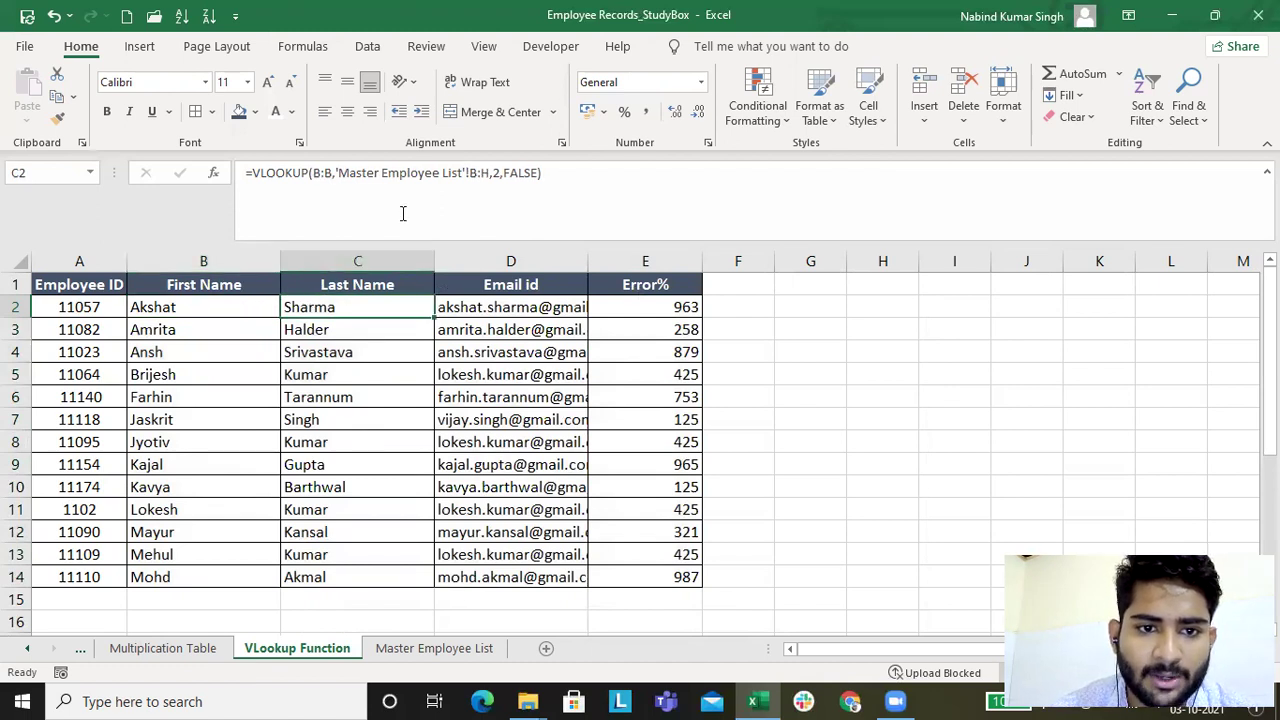
click(203, 308)
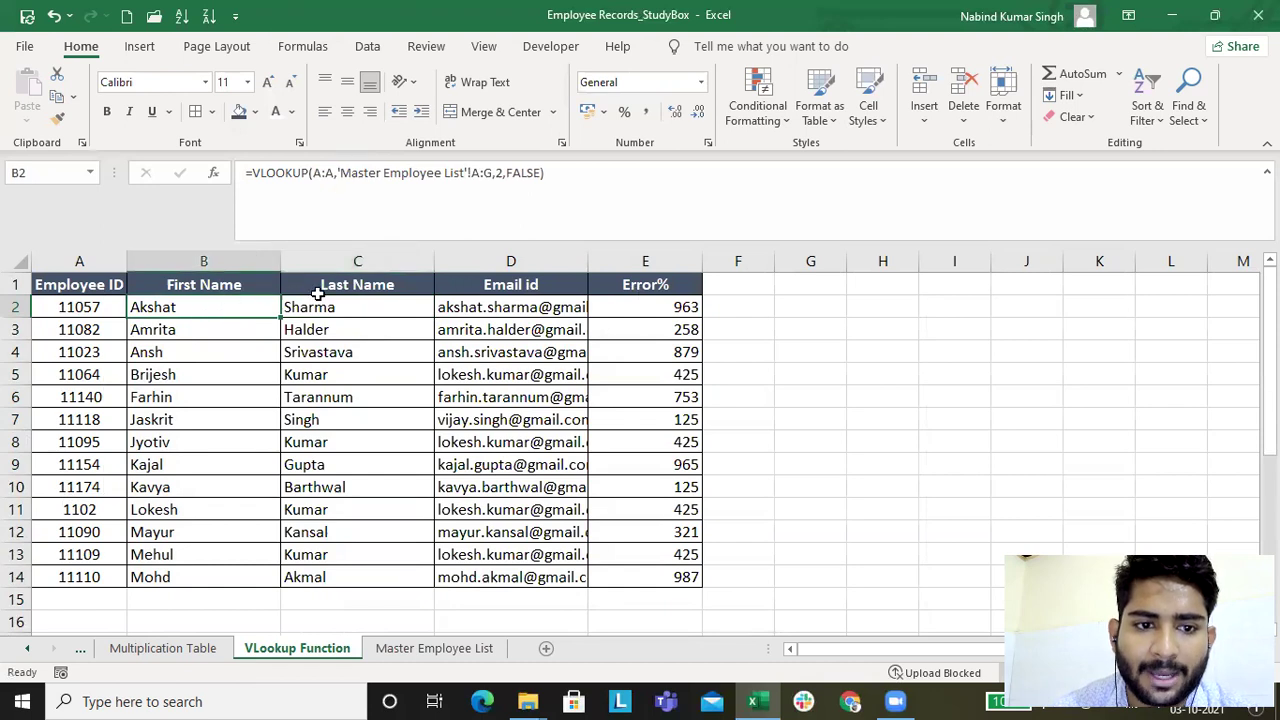
double_click(316, 310)
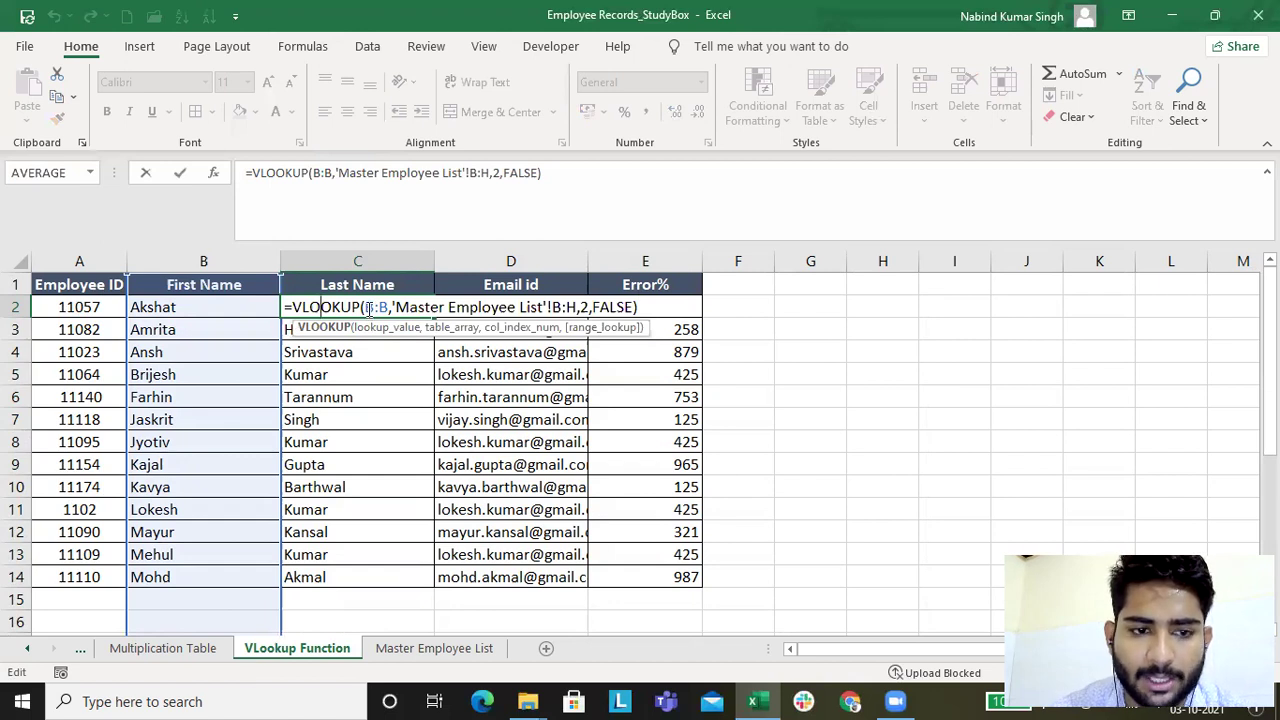
click(202, 261)
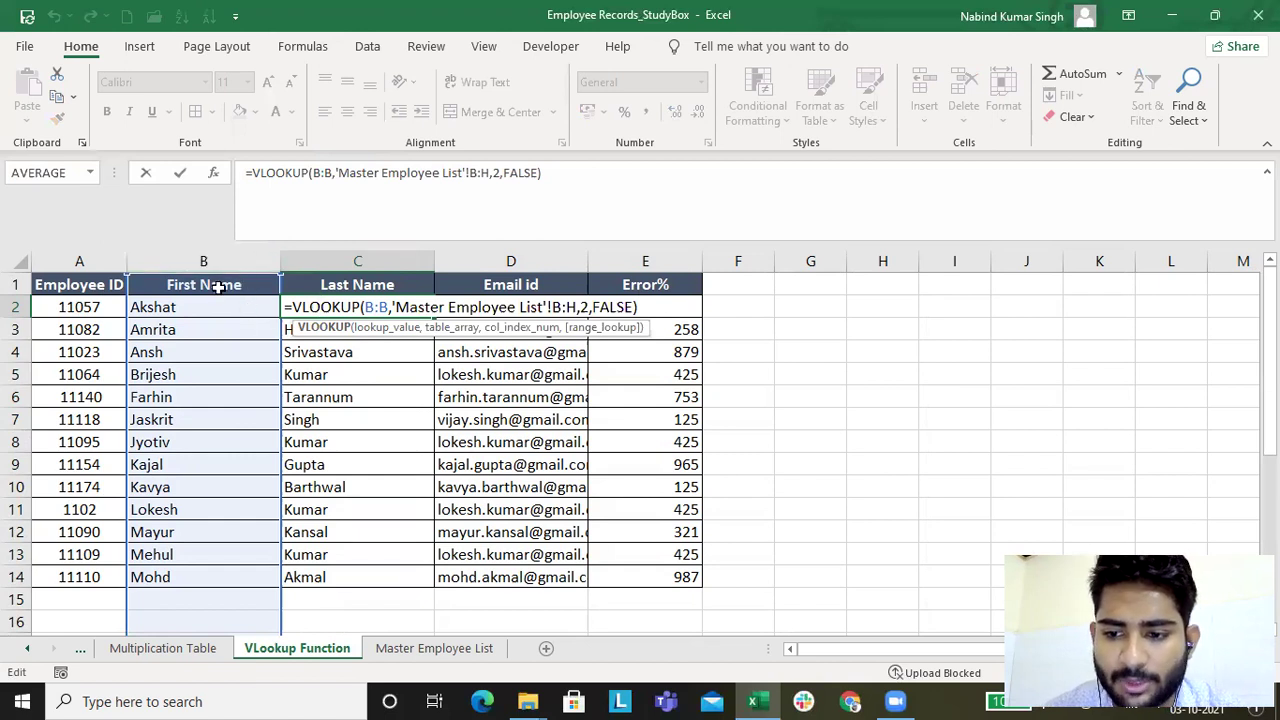
key(Escape)
click(202, 306)
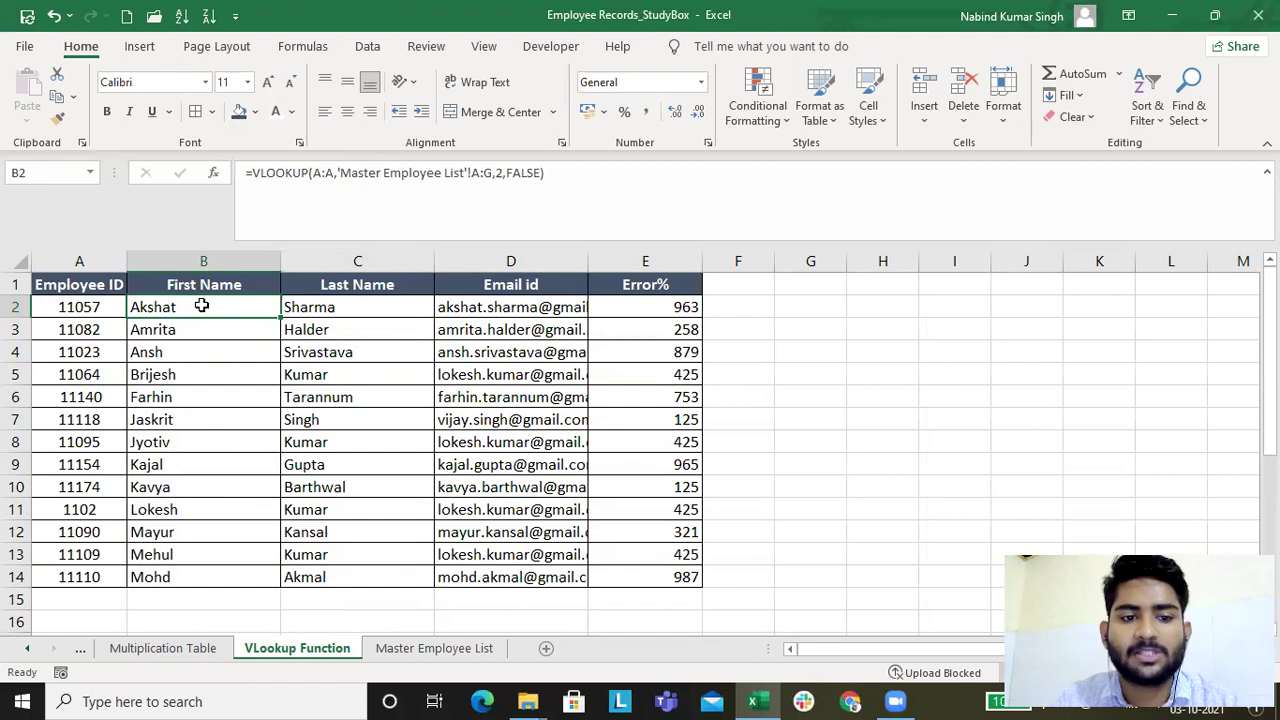
drag(202, 306, 194, 576)
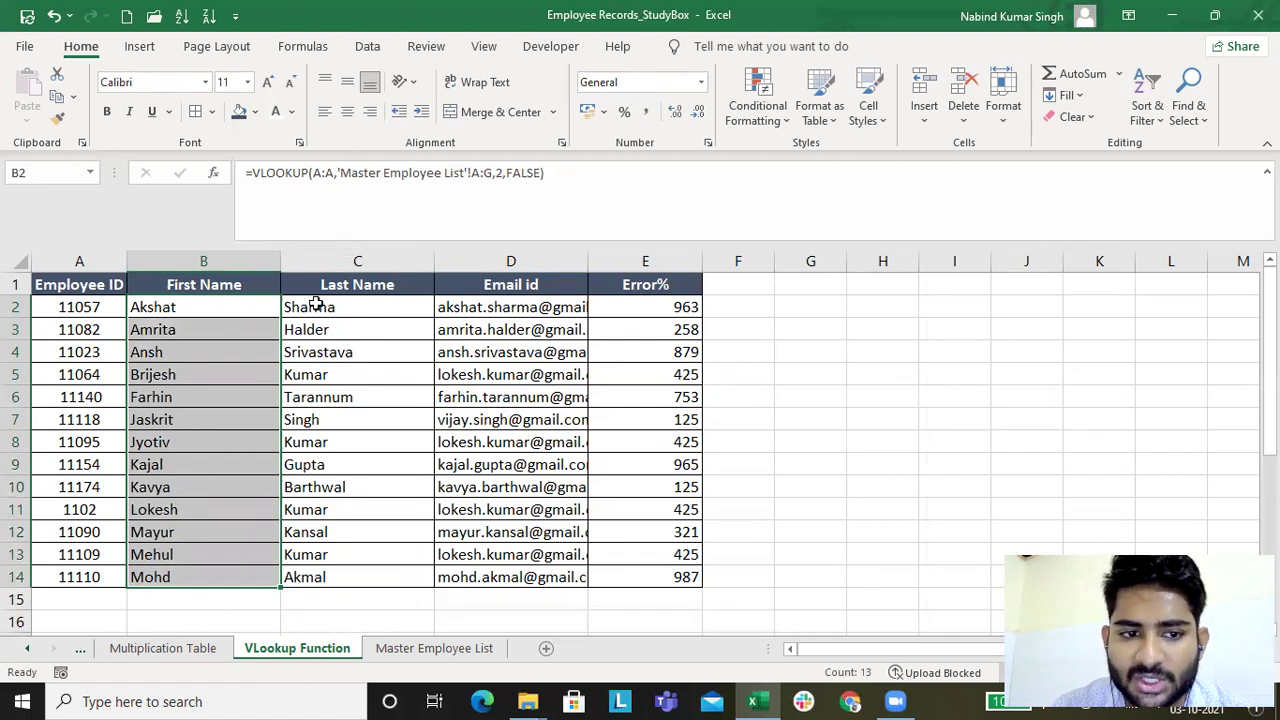
click(507, 324)
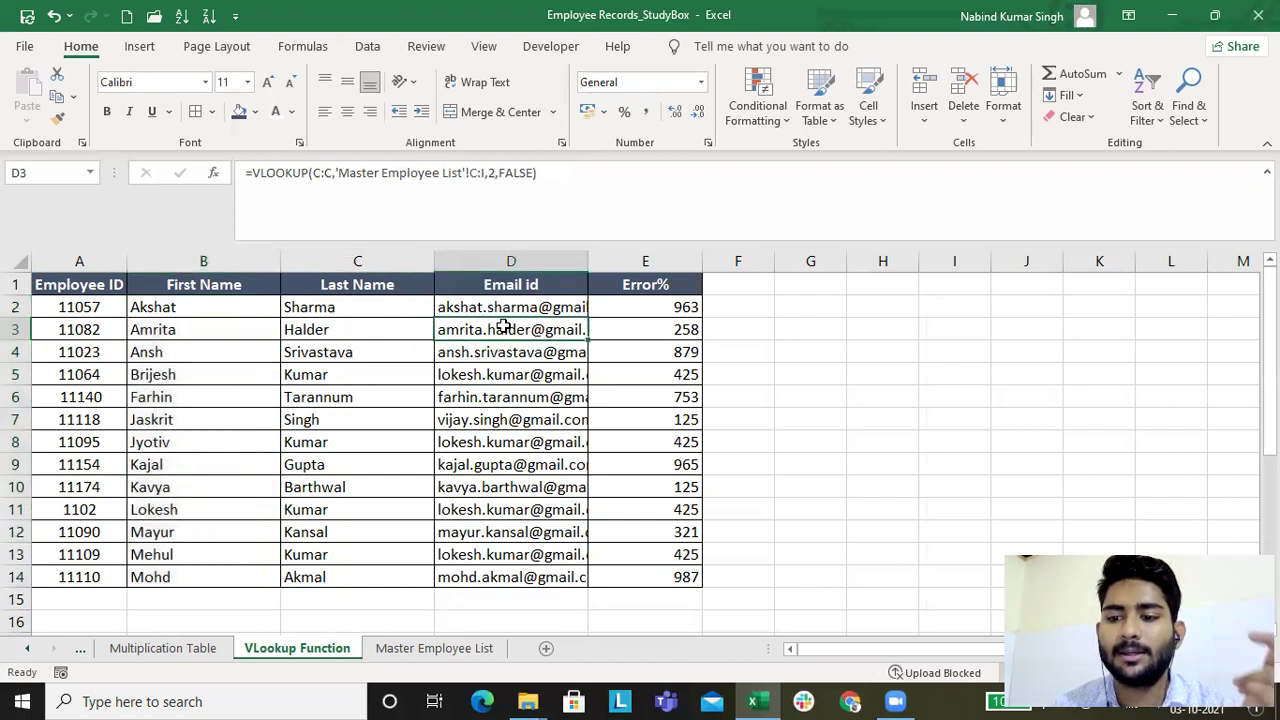
- Inspect the First Name and Last Name formulas in B2 and C2 without changing them
click(195, 298)
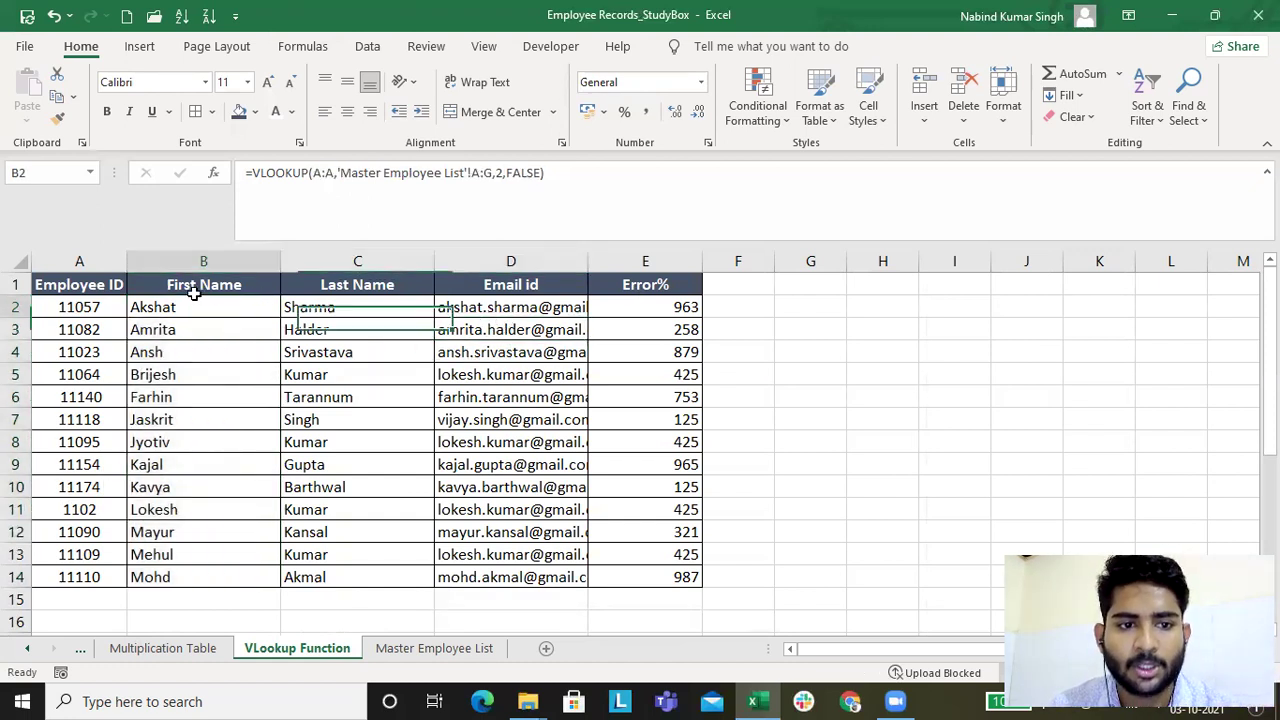
double_click(190, 308)
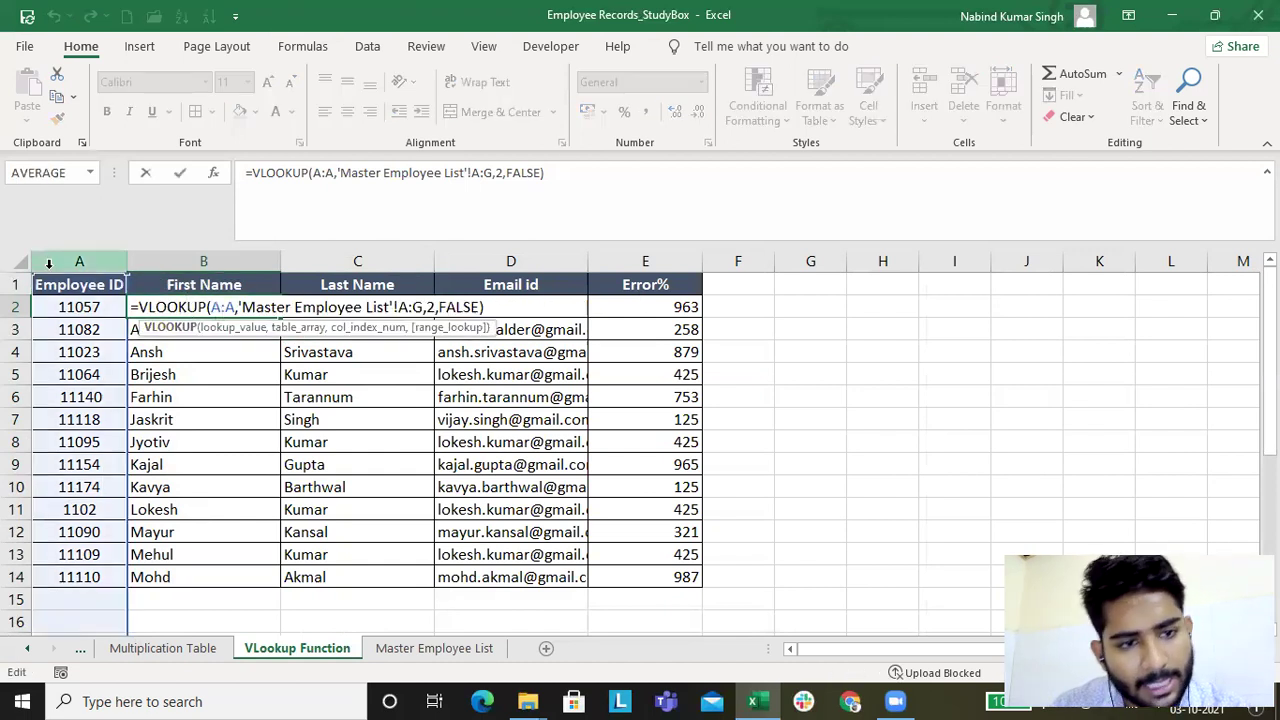
key(Escape)
double_click(328, 308)
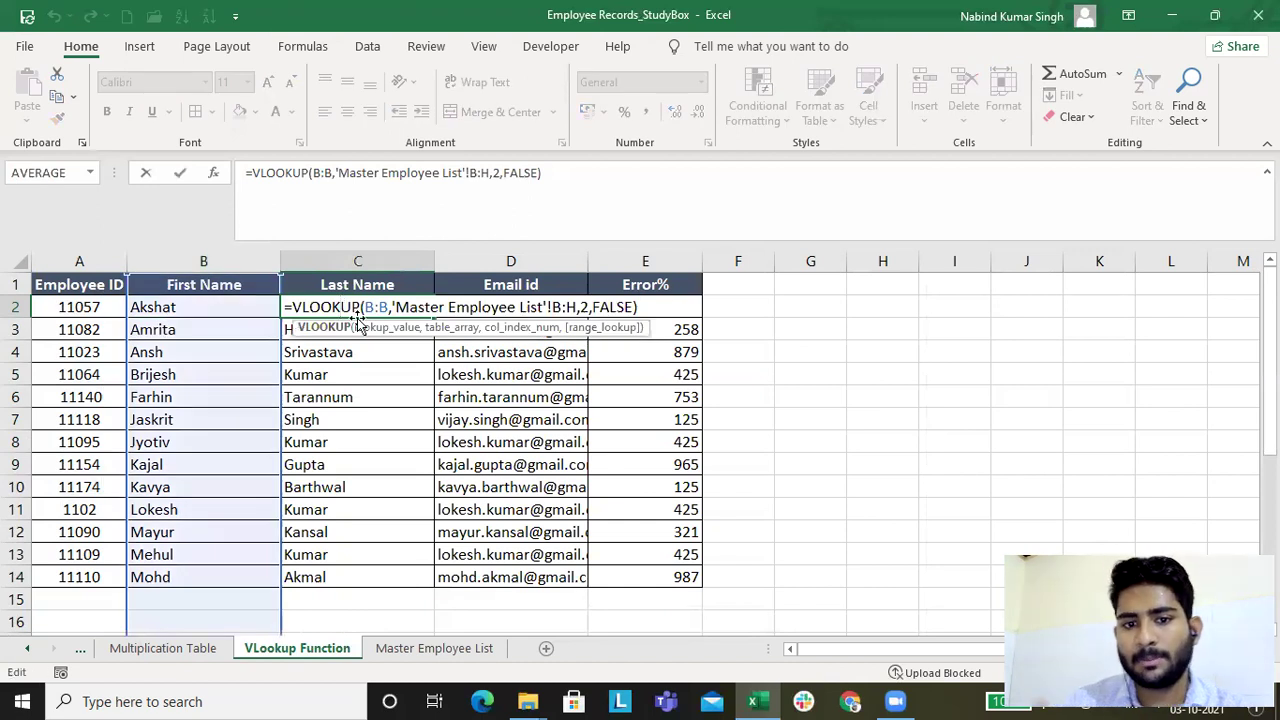
key(Escape)
- Change B2's lookup value from A:A to $A:$A, then select B2:B14
click(163, 308)
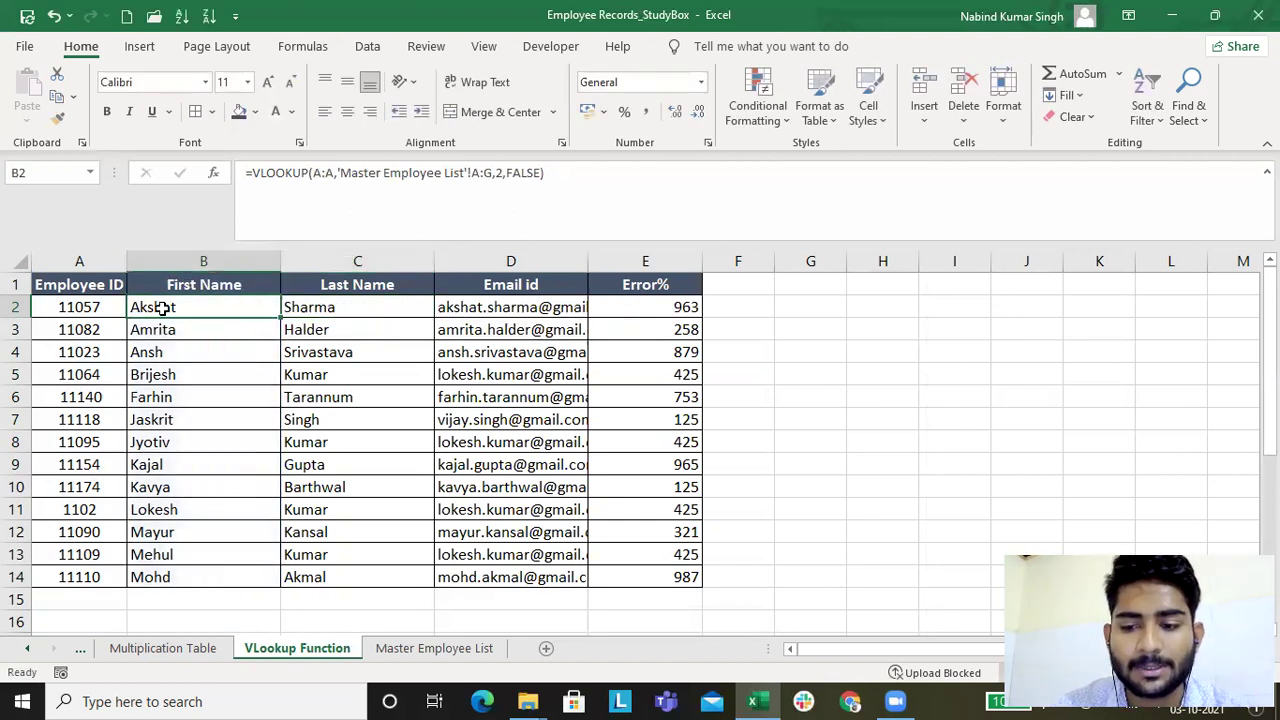
double_click(163, 308)
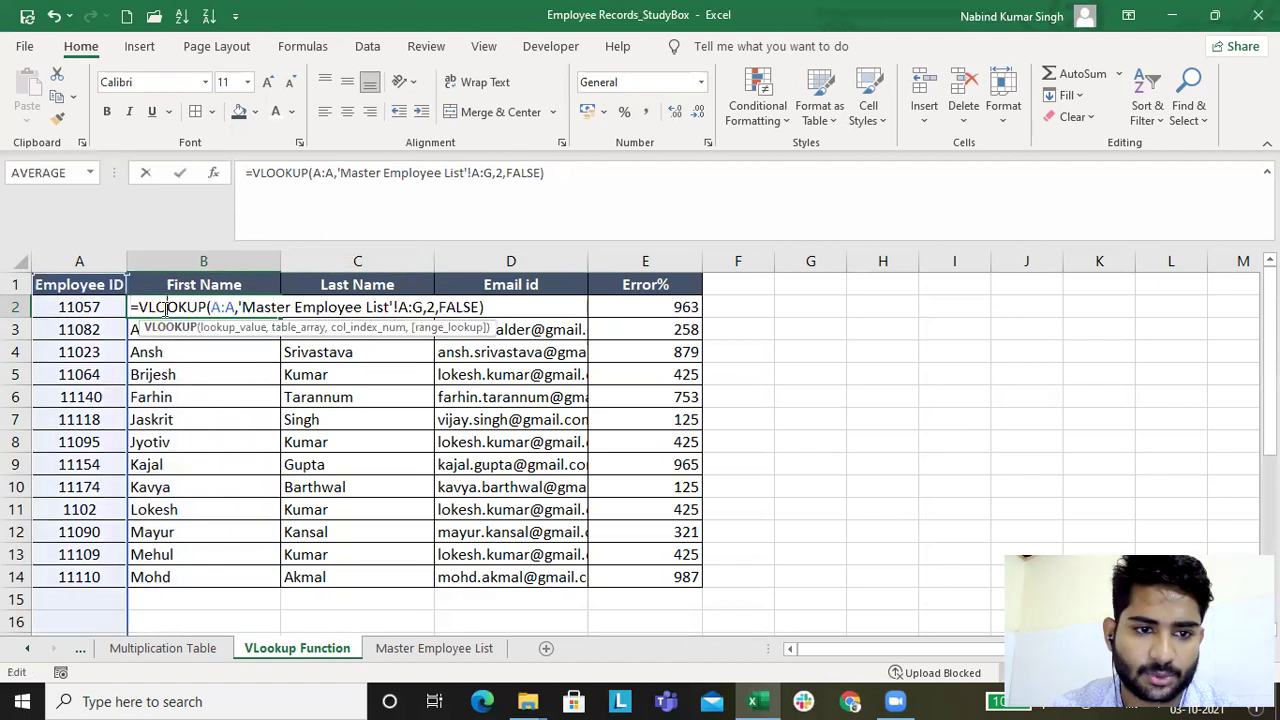
click(314, 172)
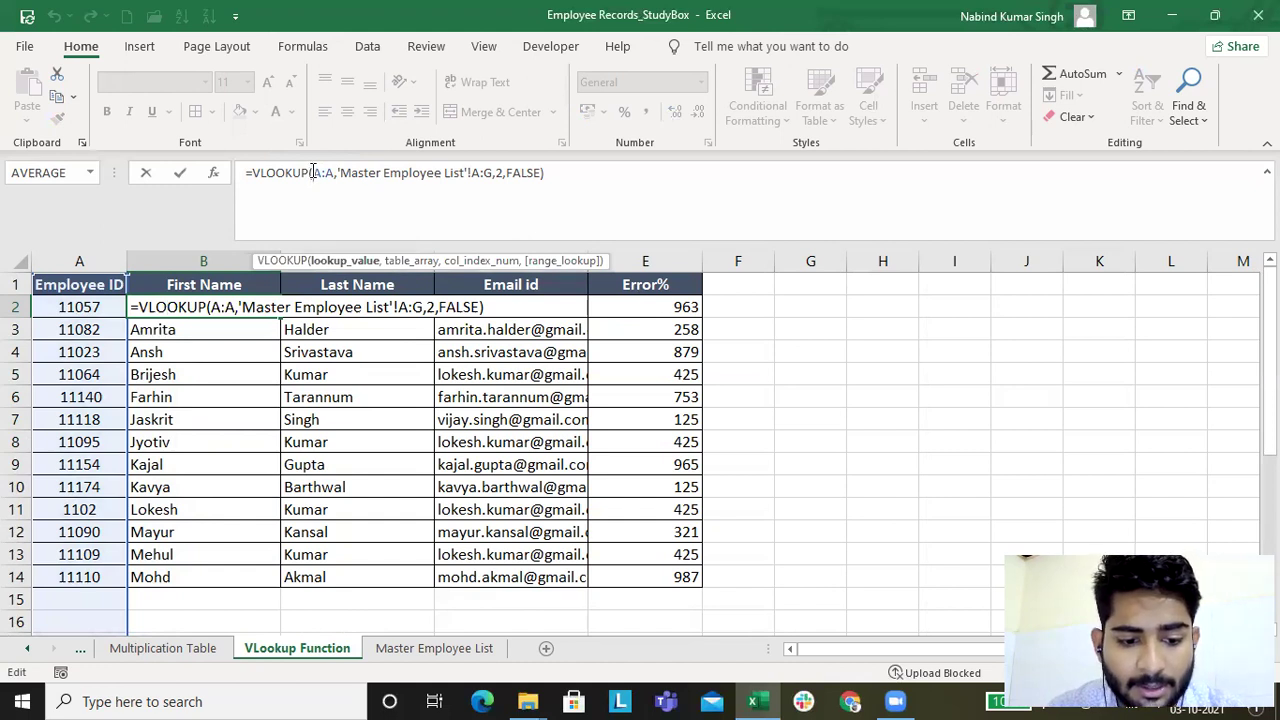
key(F4)
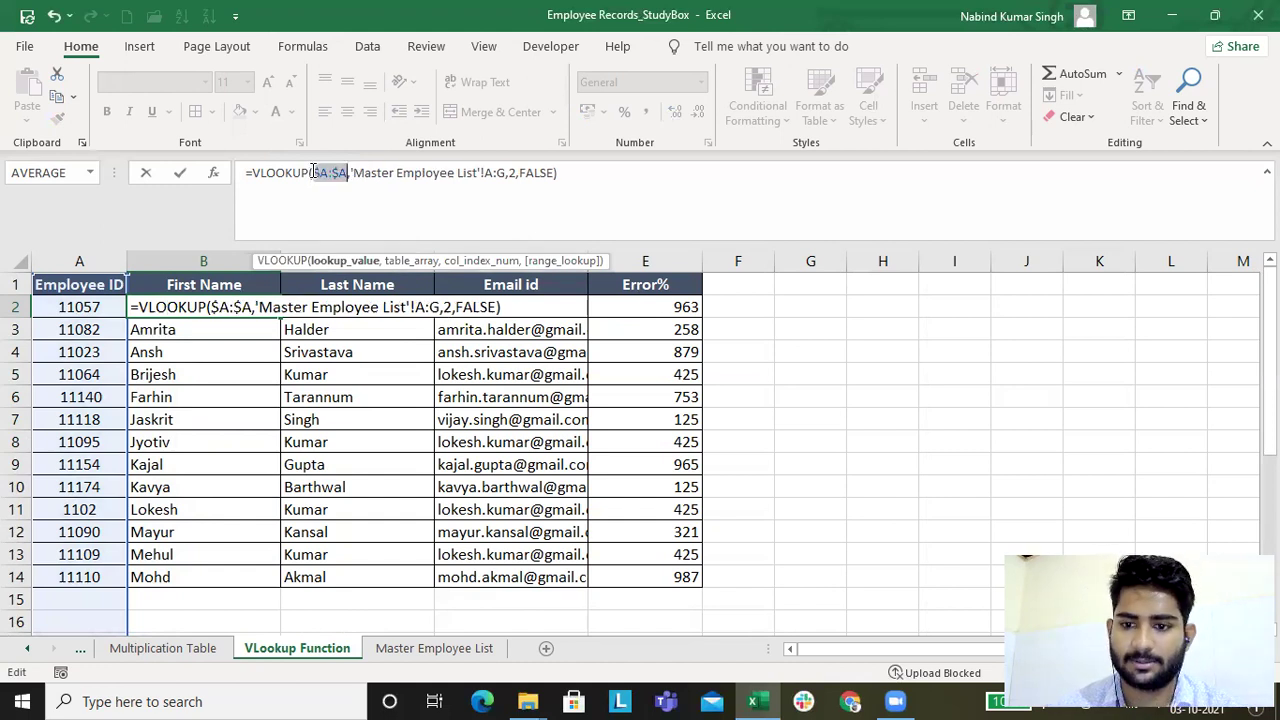
key(F4)
key(Return)
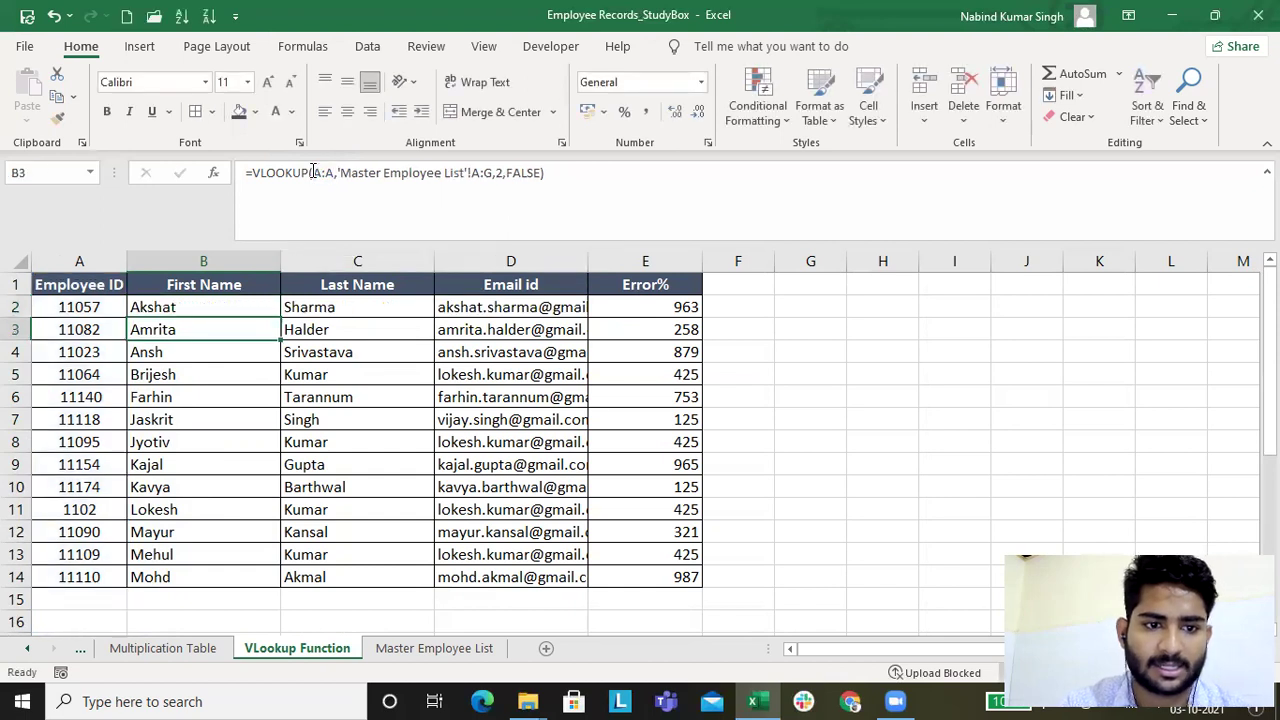
drag(215, 308, 162, 577)
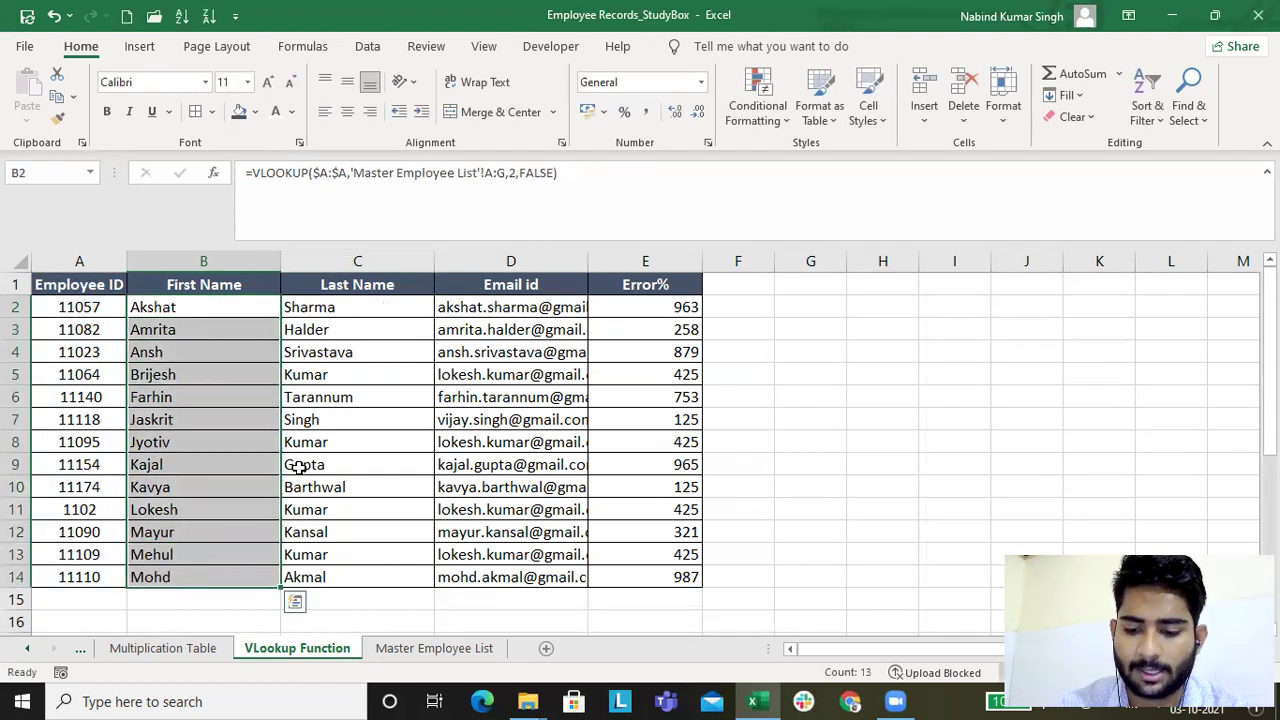
- Fill the First Name formula right into C2:C14 and inspect C2's resulting formula
key(shift+Right)
key(ctrl+r)
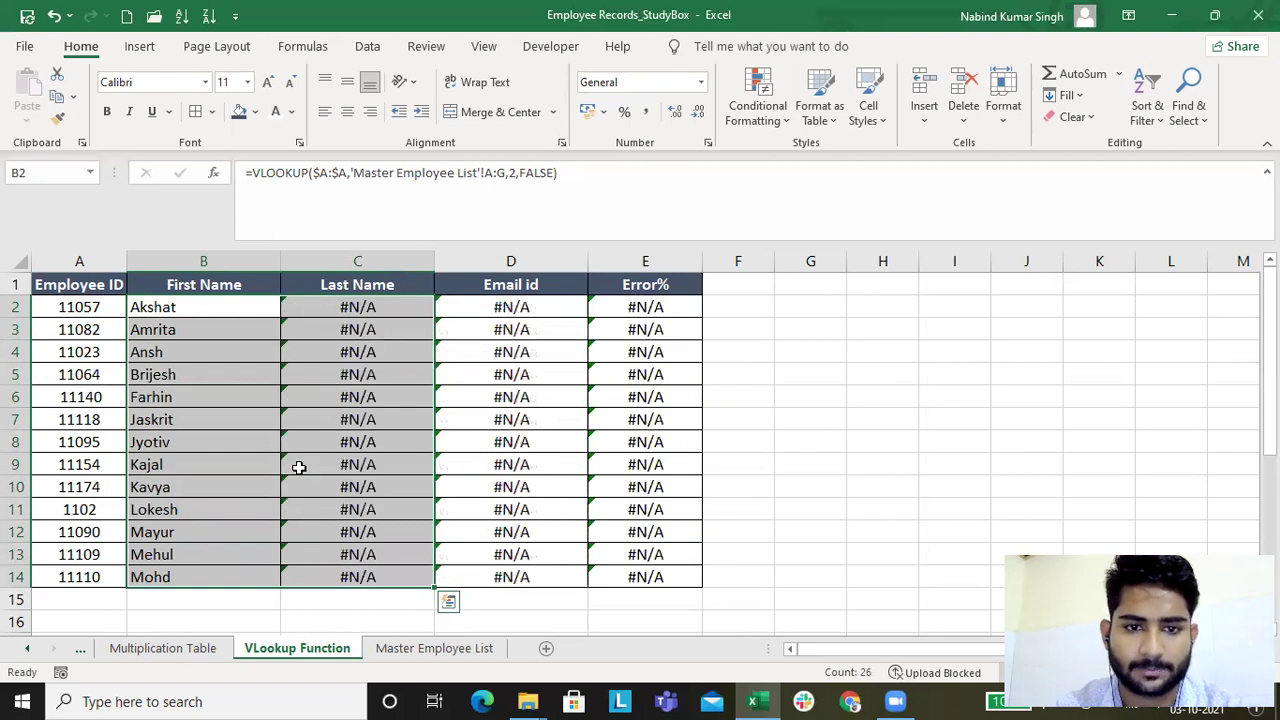
key(Right)
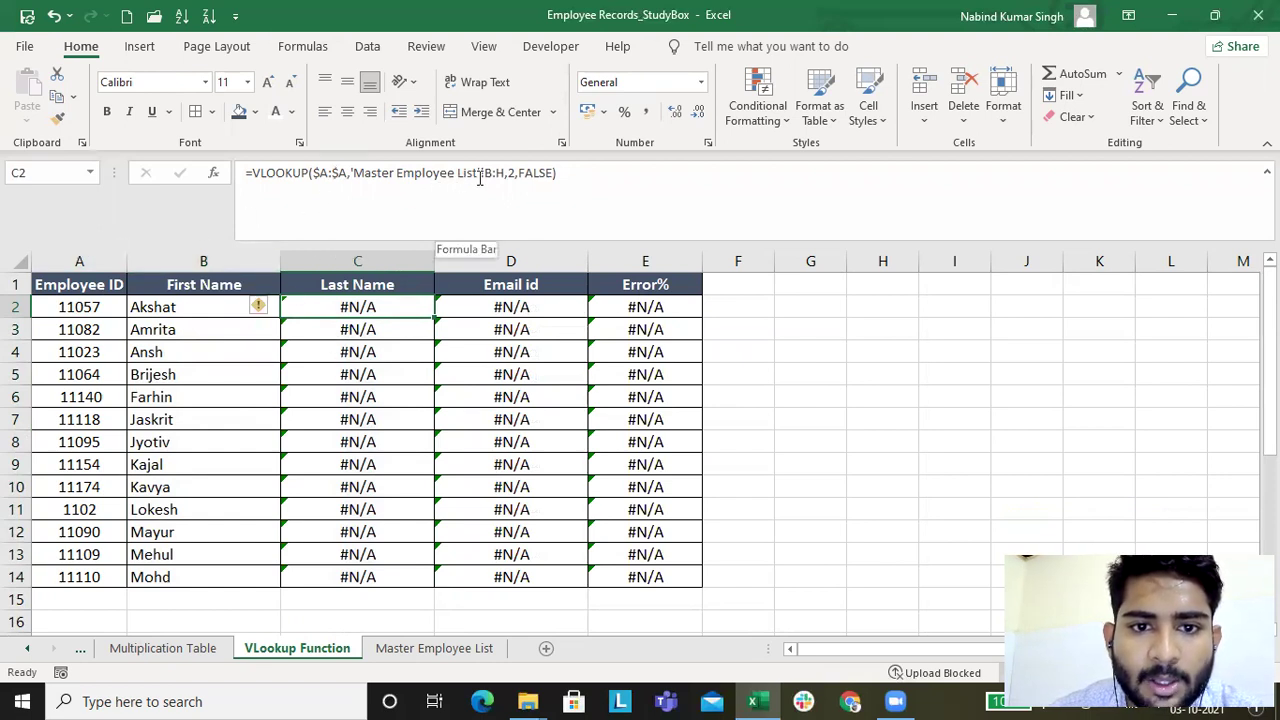
double_click(374, 309)
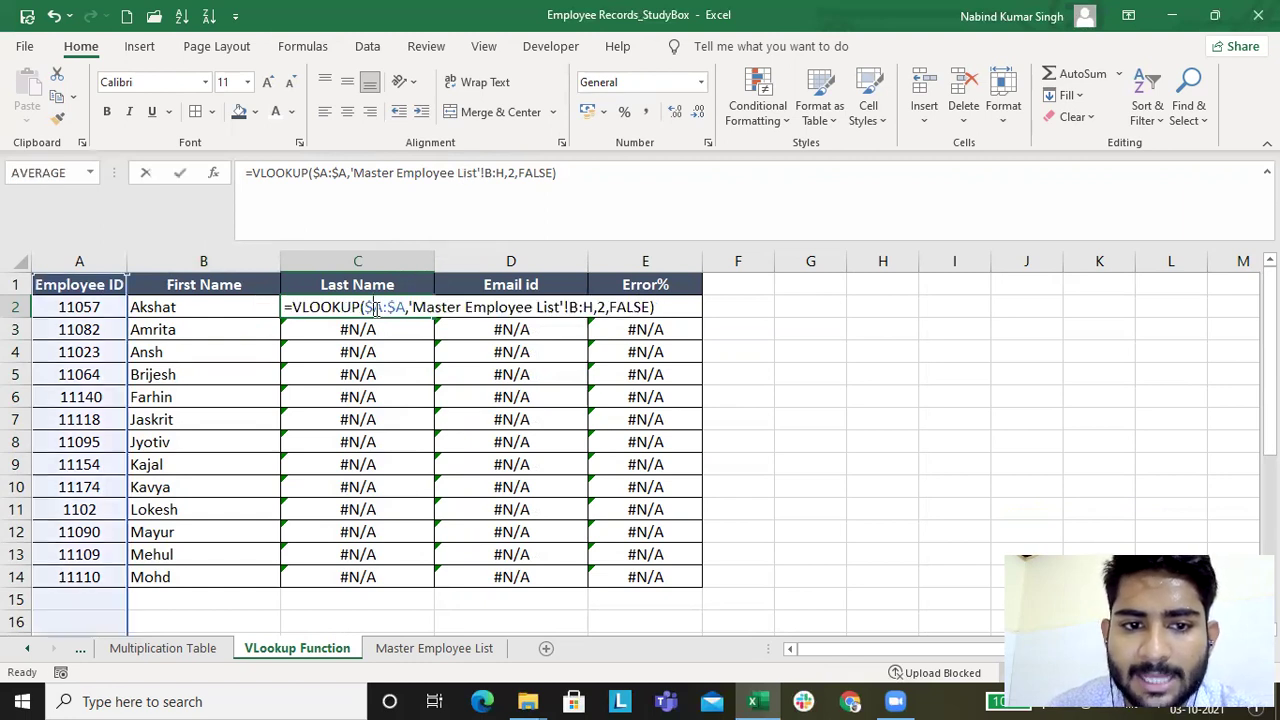
key(Escape)
- Compare the Master Employee List's columns A:G with the A:G table range in B2's formula
click(447, 650)
drag(75, 259, 657, 262)
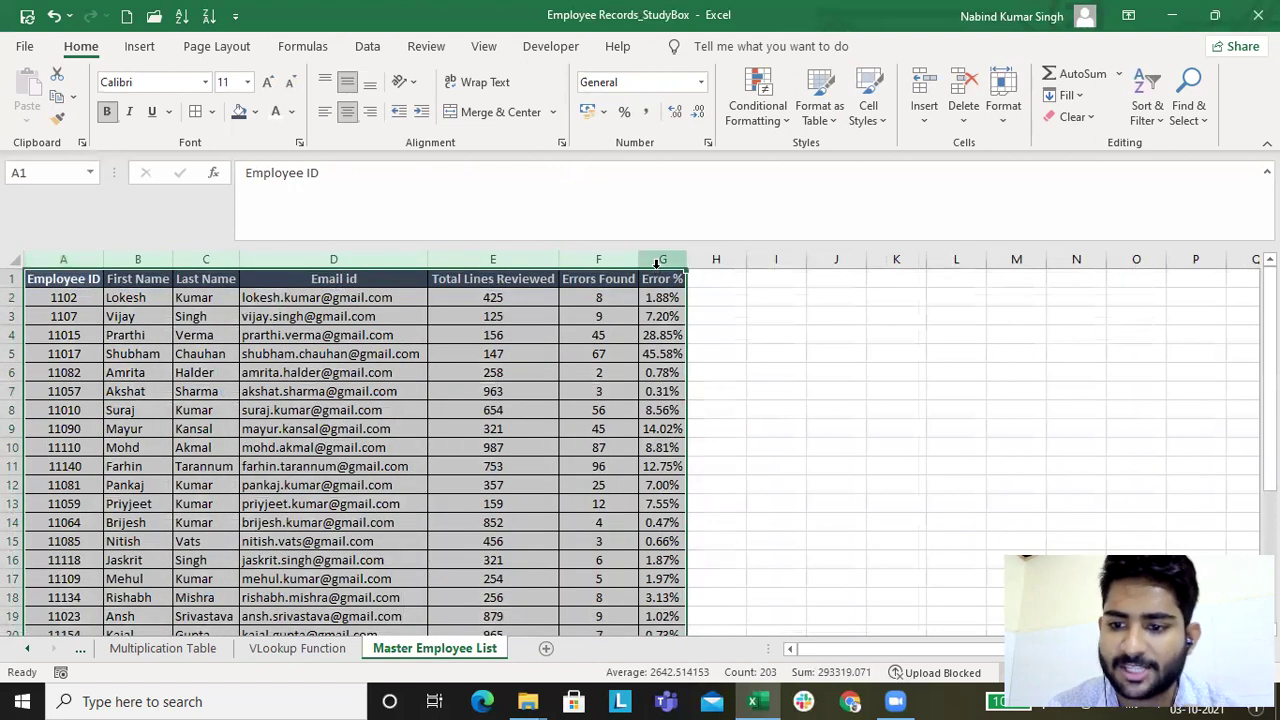
click(328, 650)
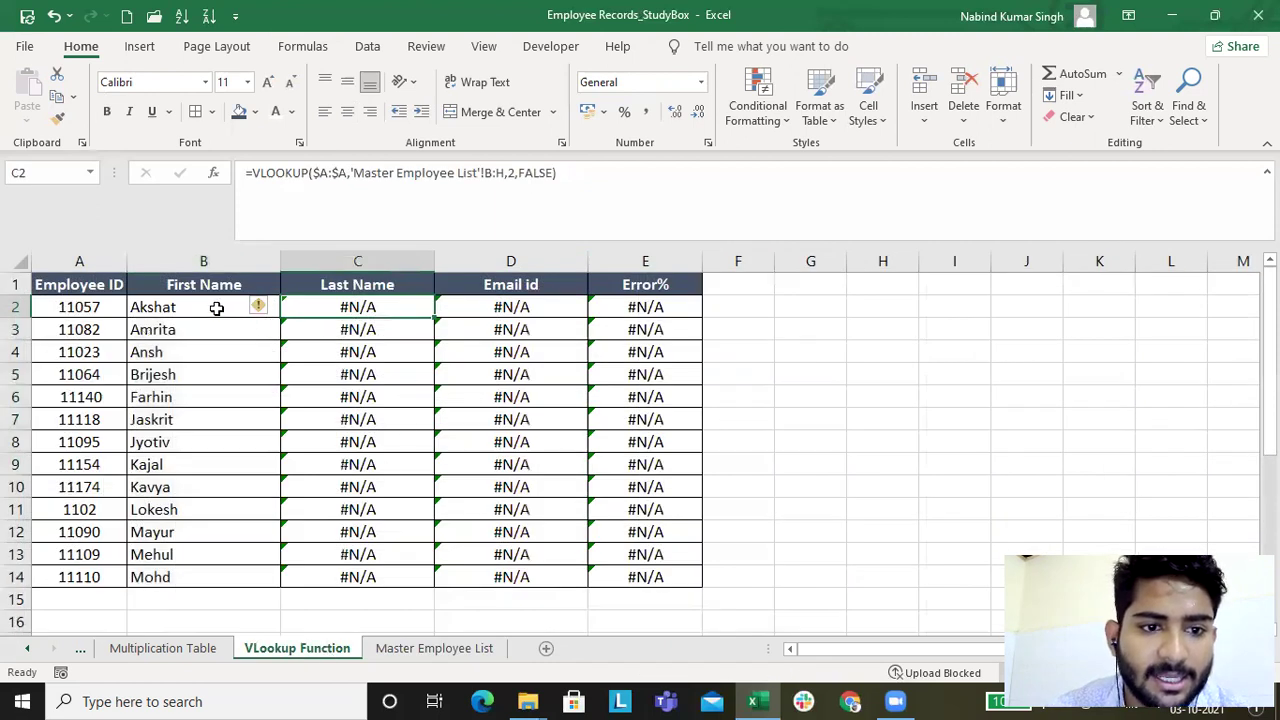
click(216, 308)
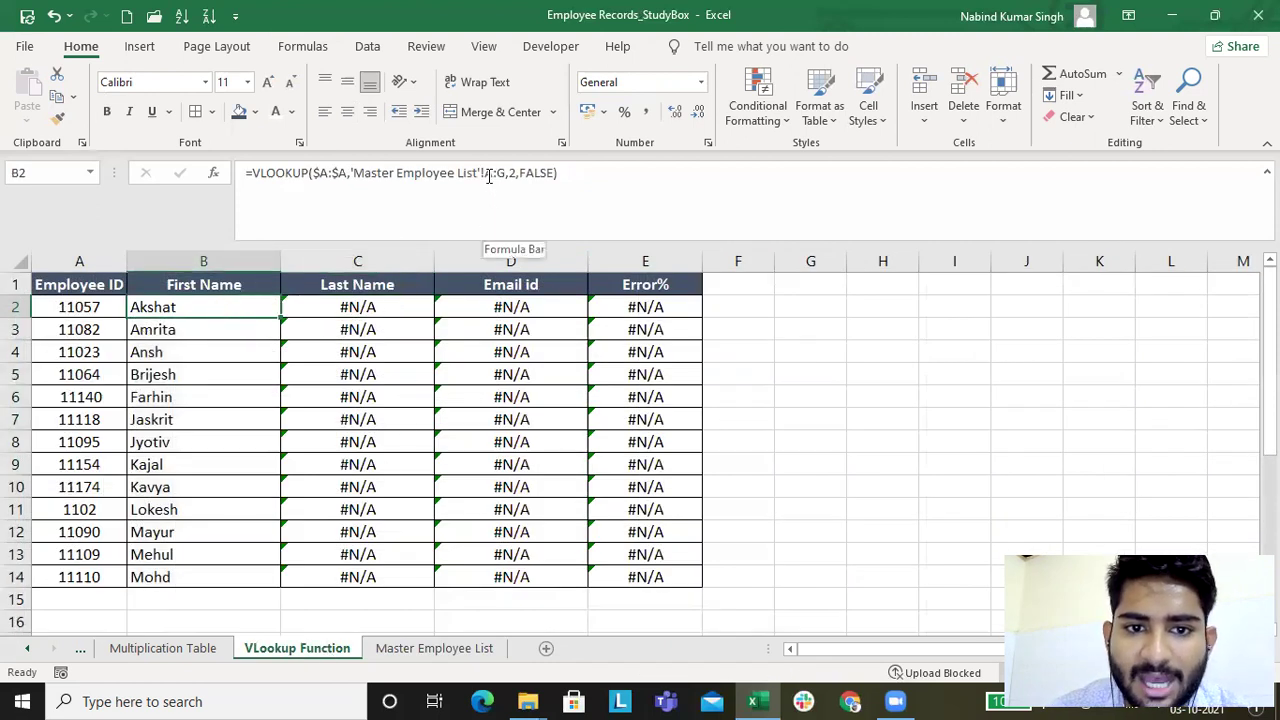
double_click(252, 302)
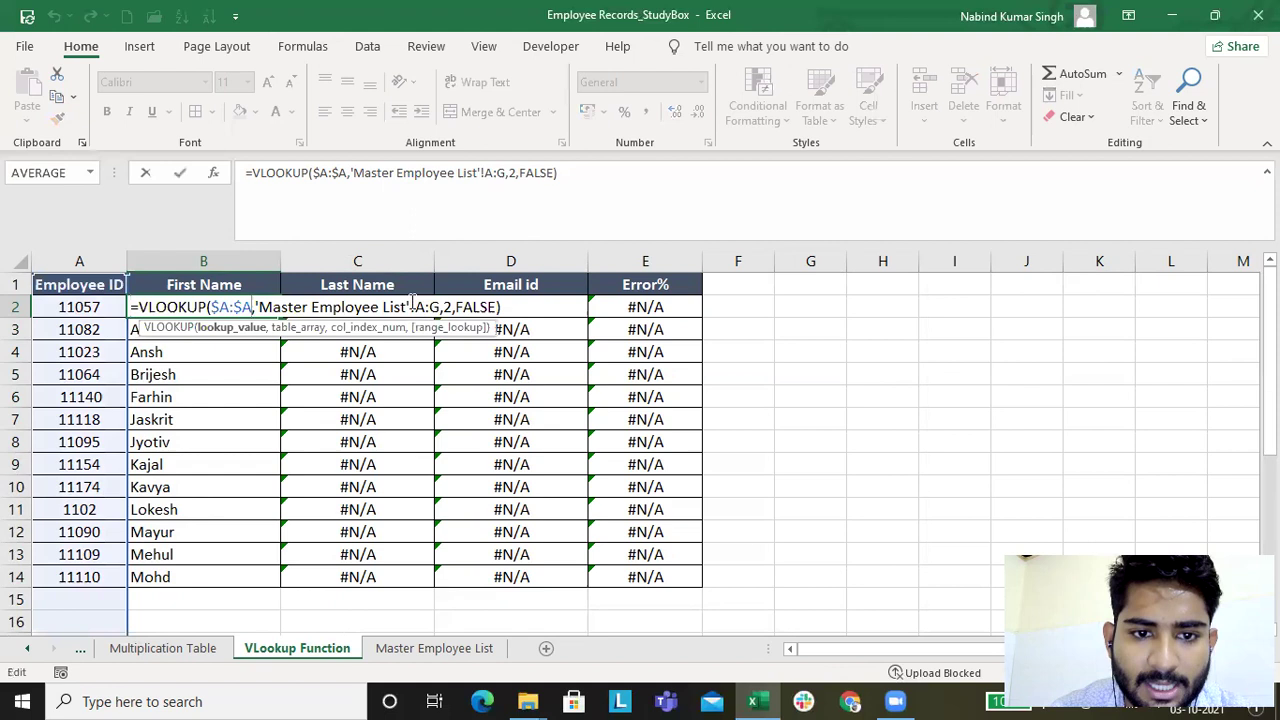
drag(411, 308, 440, 308)
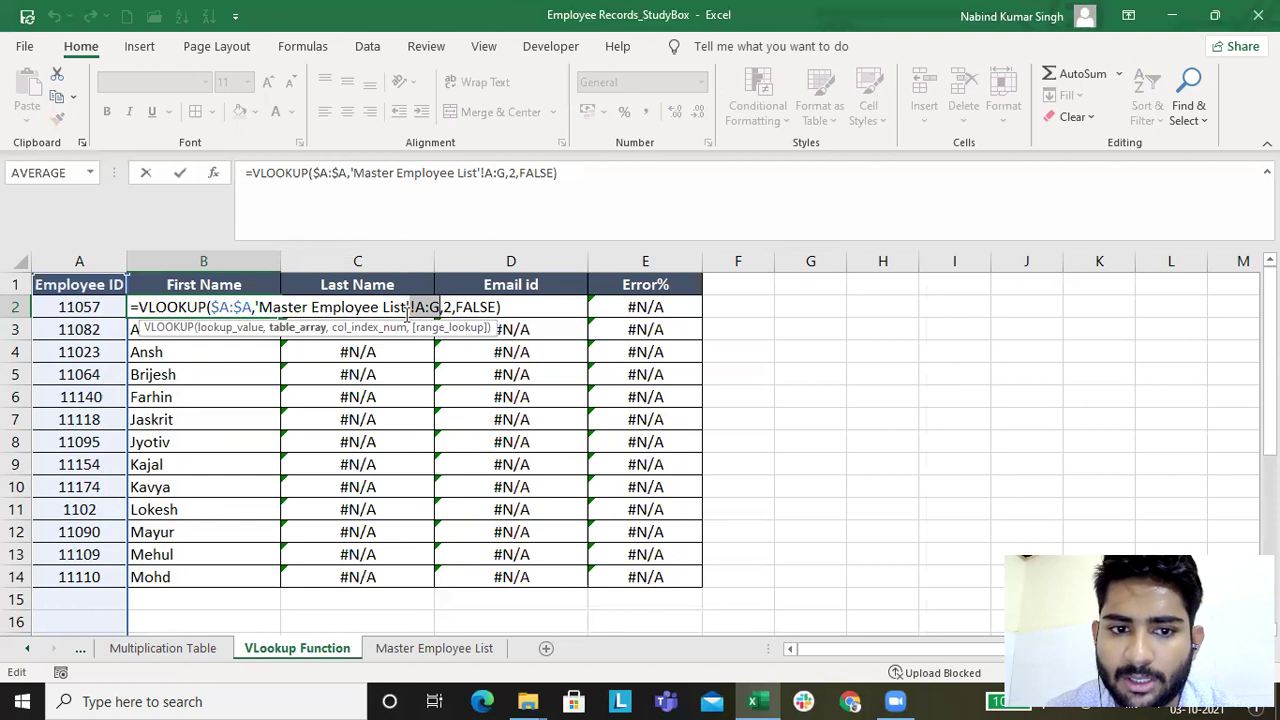
key(Escape)
double_click(357, 308)
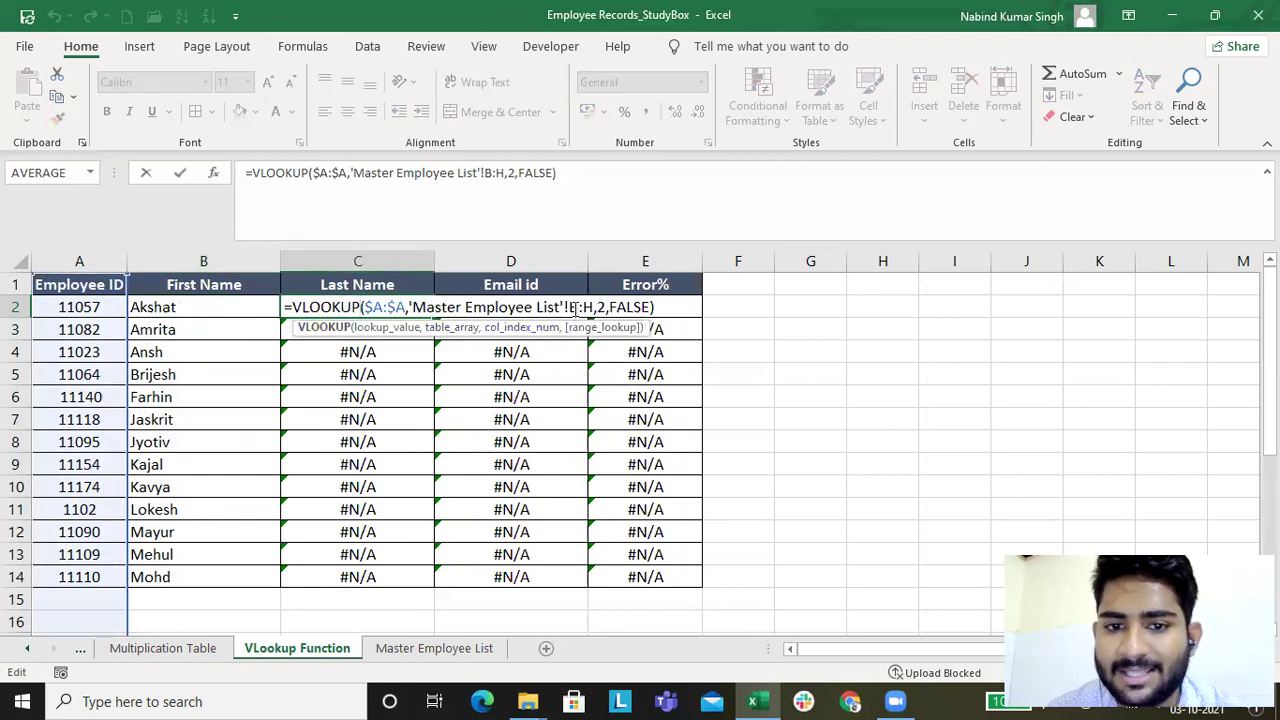
click(193, 307)
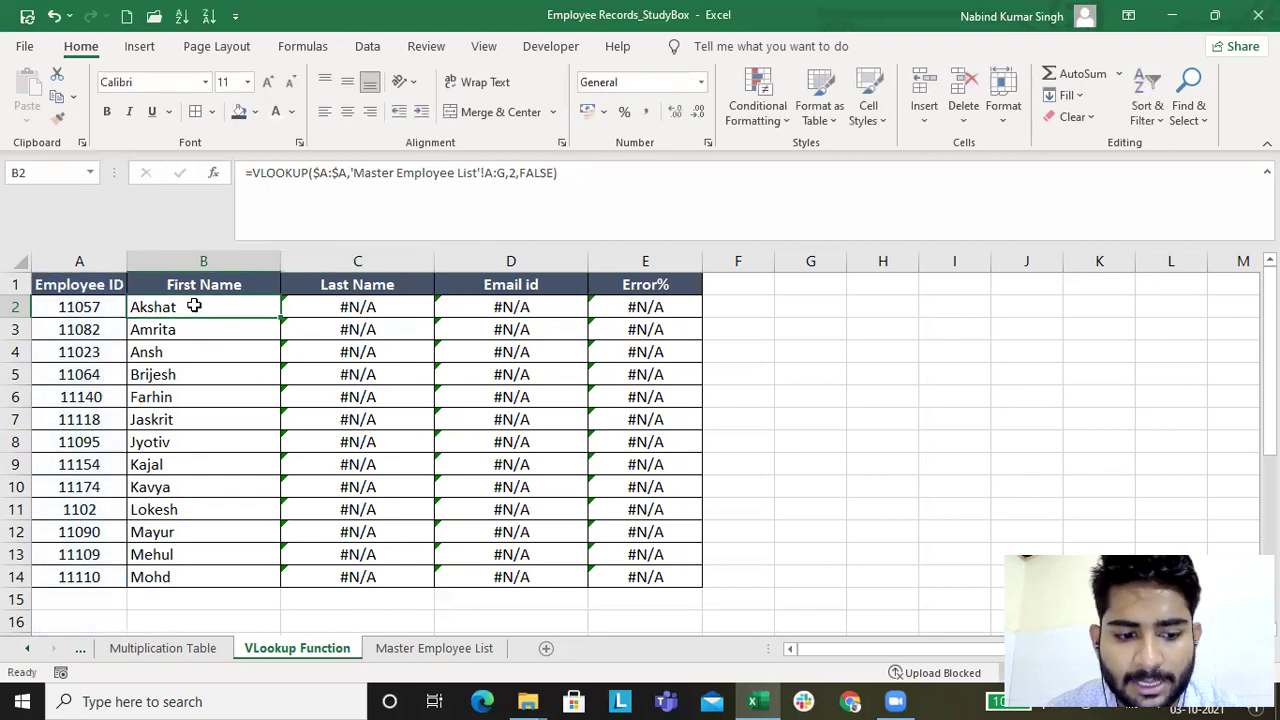
click(485, 173)
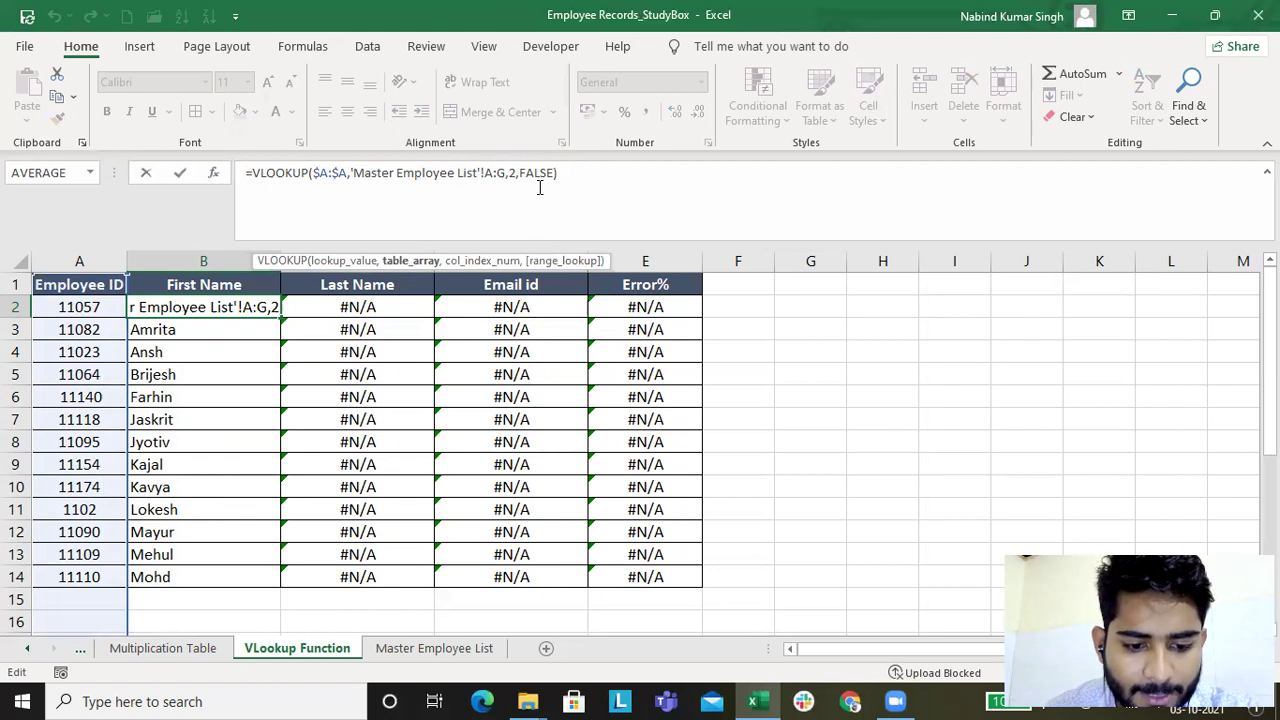
- Lock B2's table range as $A:$G, then fill the formula down to row 14 and across to column E
key(F4)
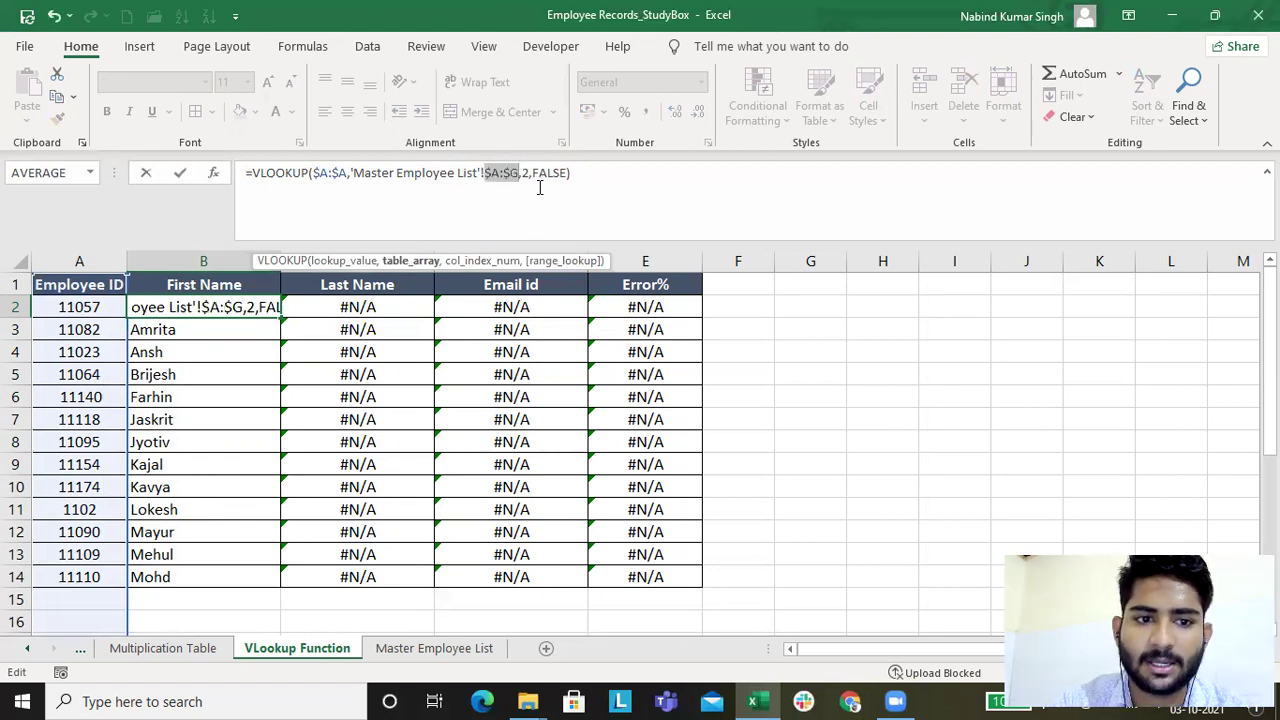
key(Return)
key(Up)
key(ctrl+shift+Down)
key(ctrl+d)
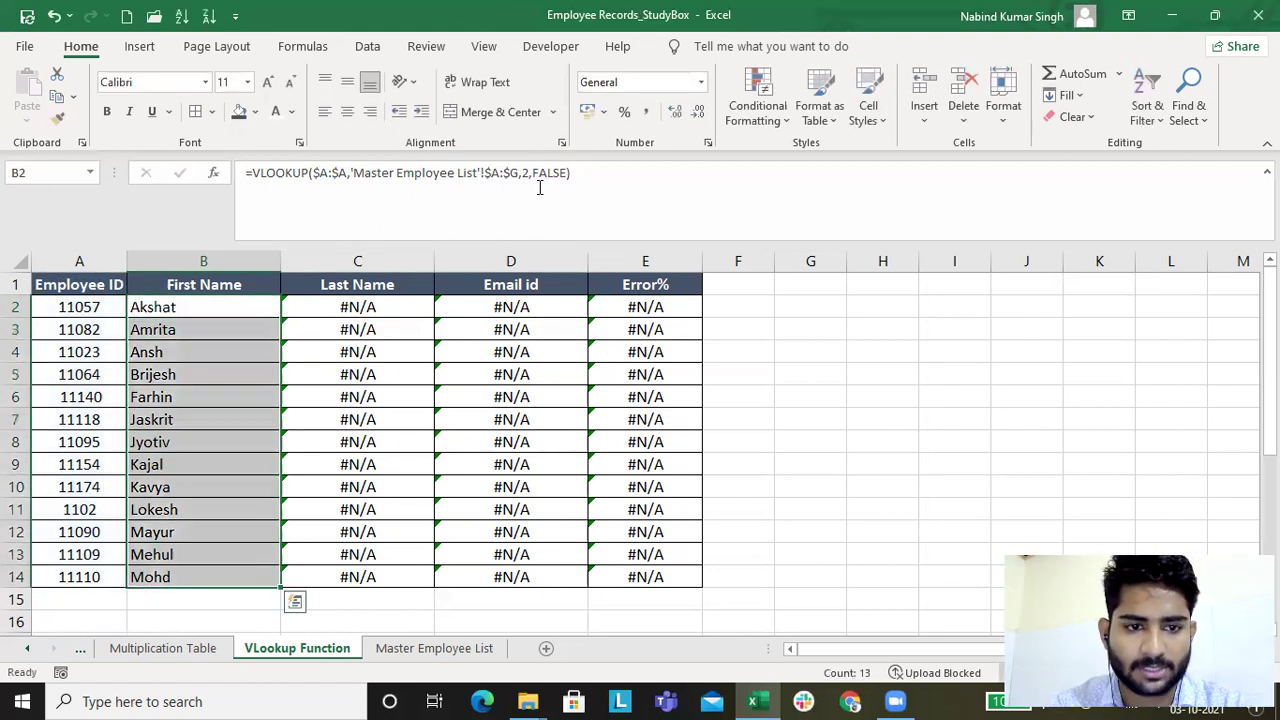
key(shift+Right)
key(ctrl+r)
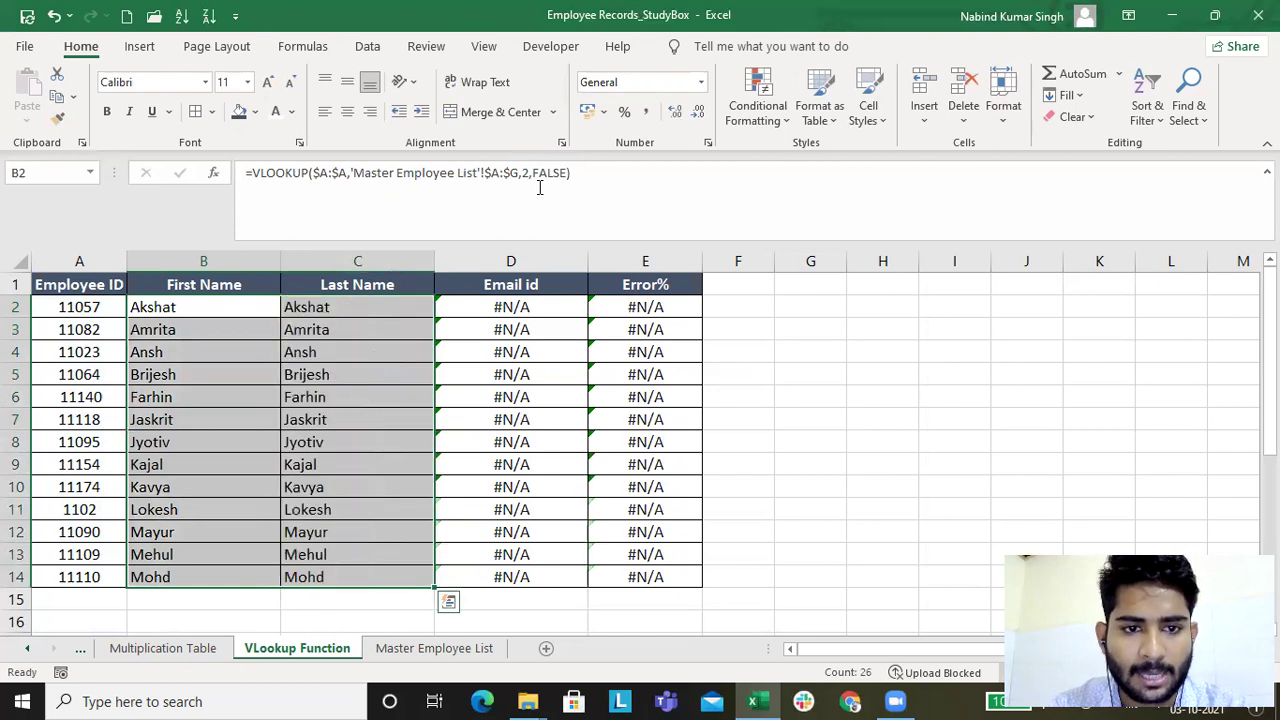
key(shift+Right)
key(shift+Right)
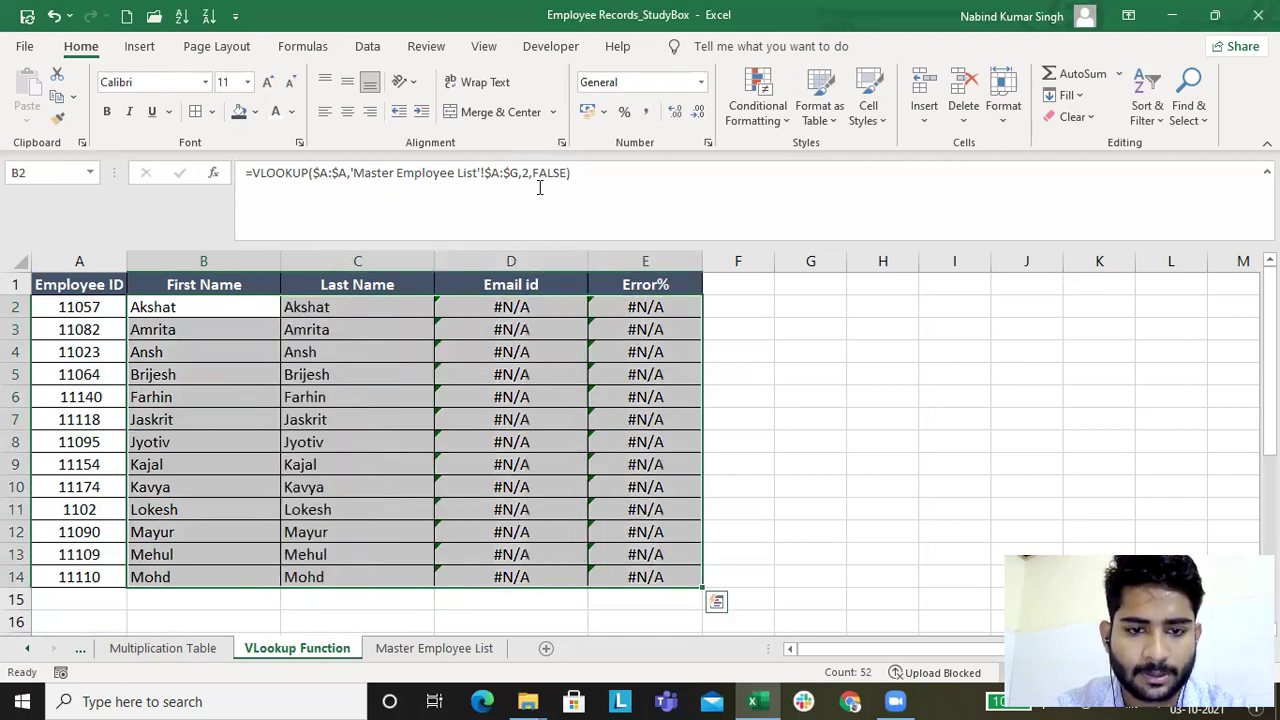
key(ctrl+r)
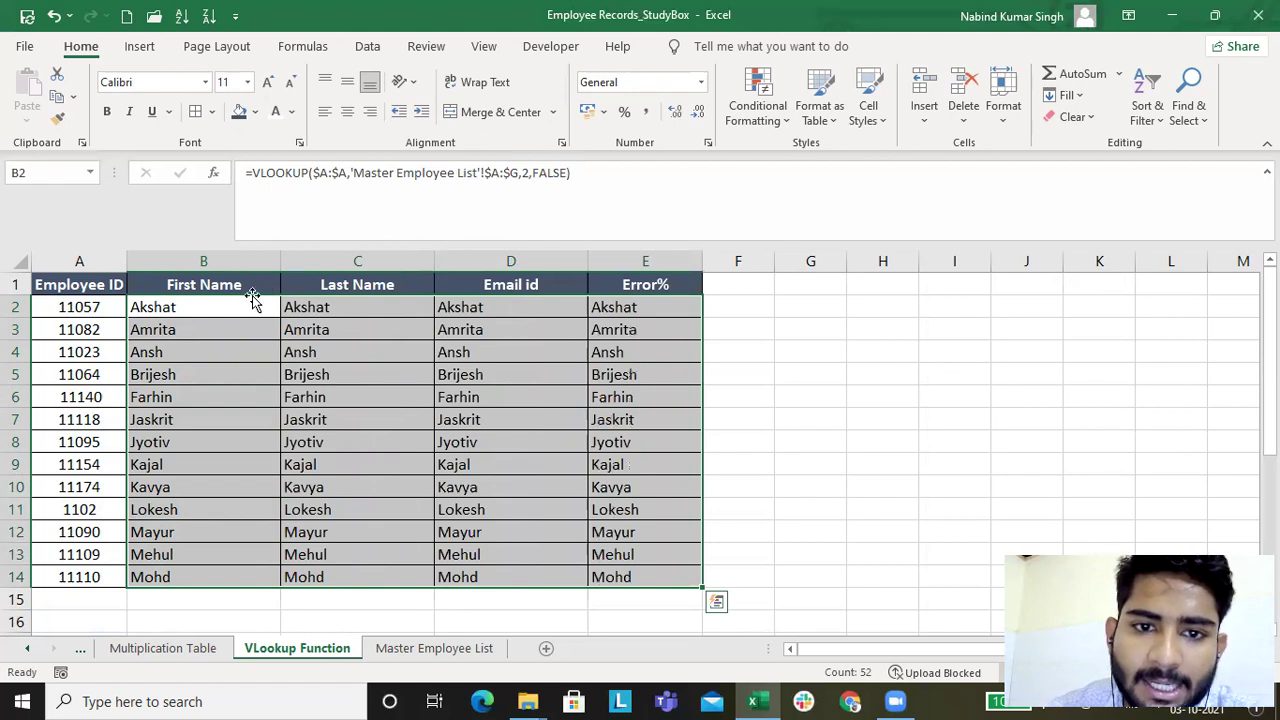
click(221, 310)
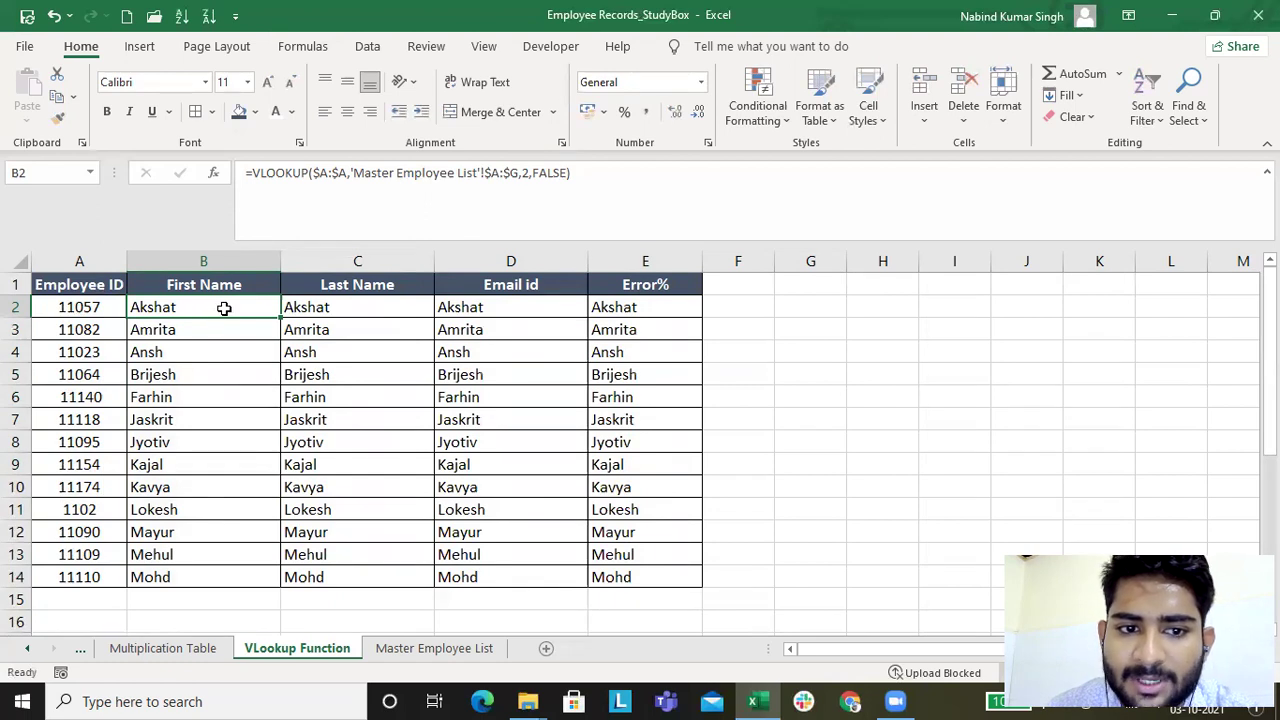
- Check B2's formula against the First Name column of the Master Employee List
double_click(241, 310)
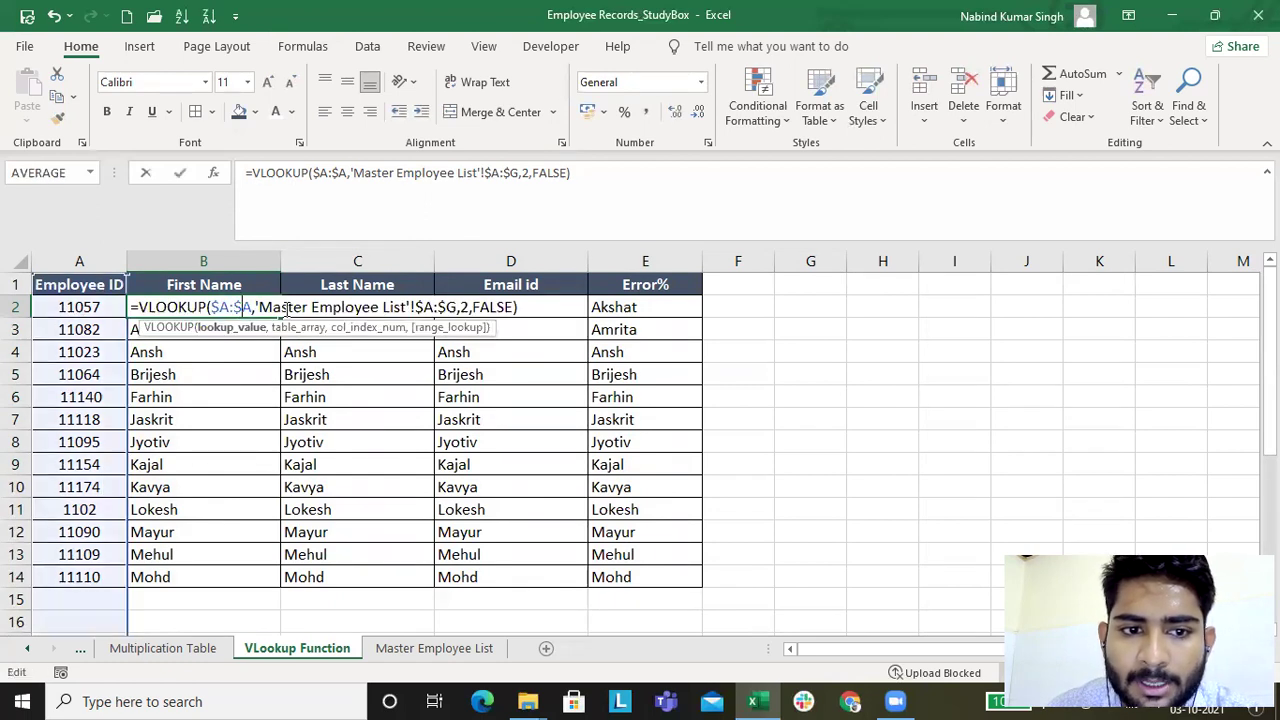
key(Escape)
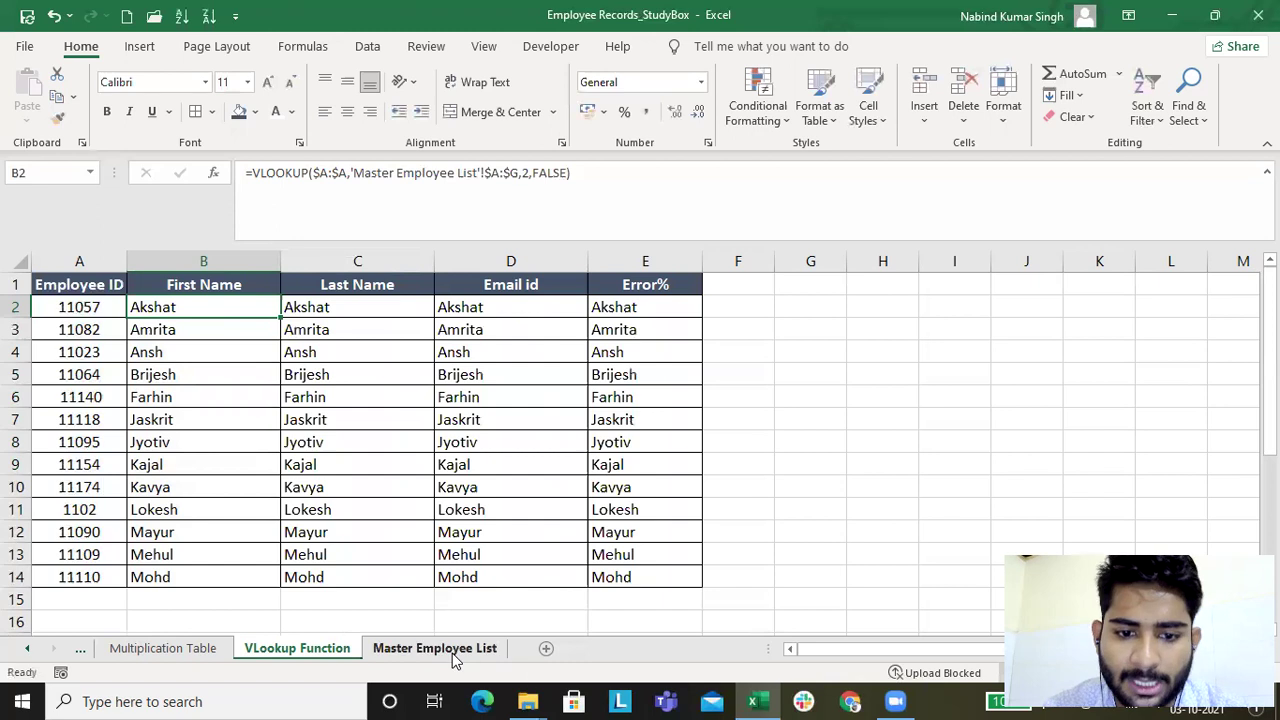
click(434, 648)
click(138, 258)
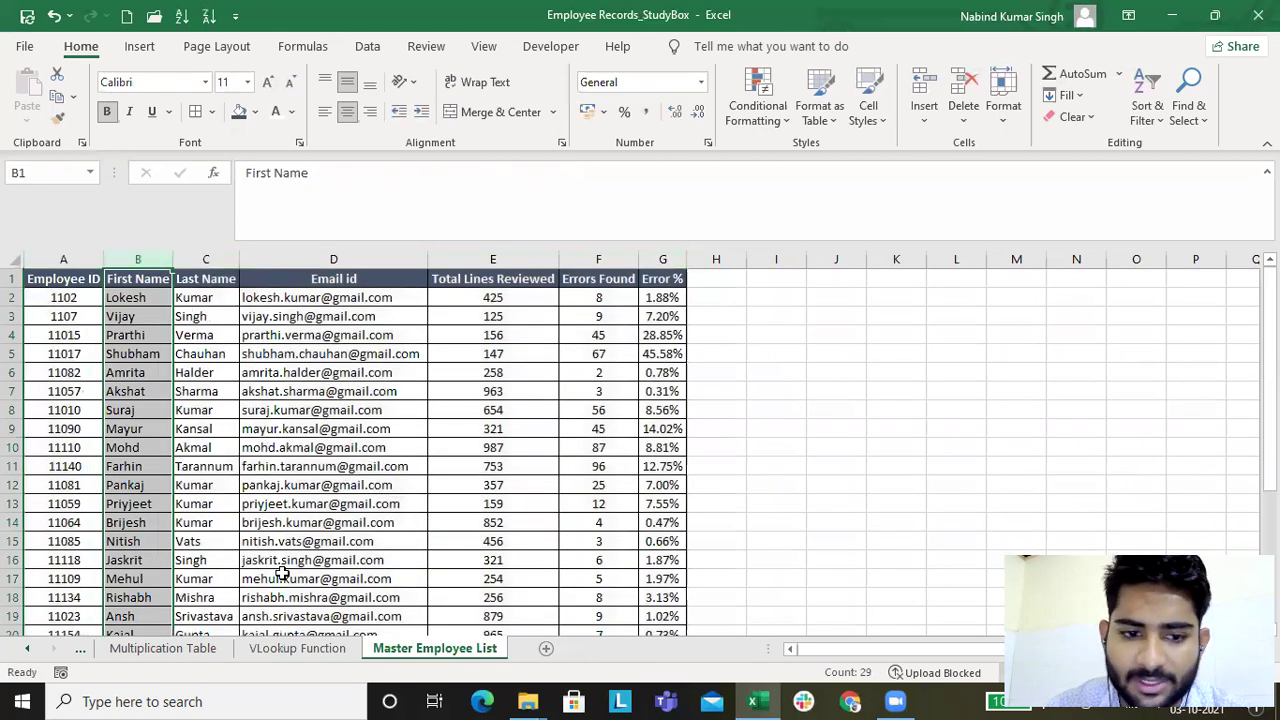
click(294, 652)
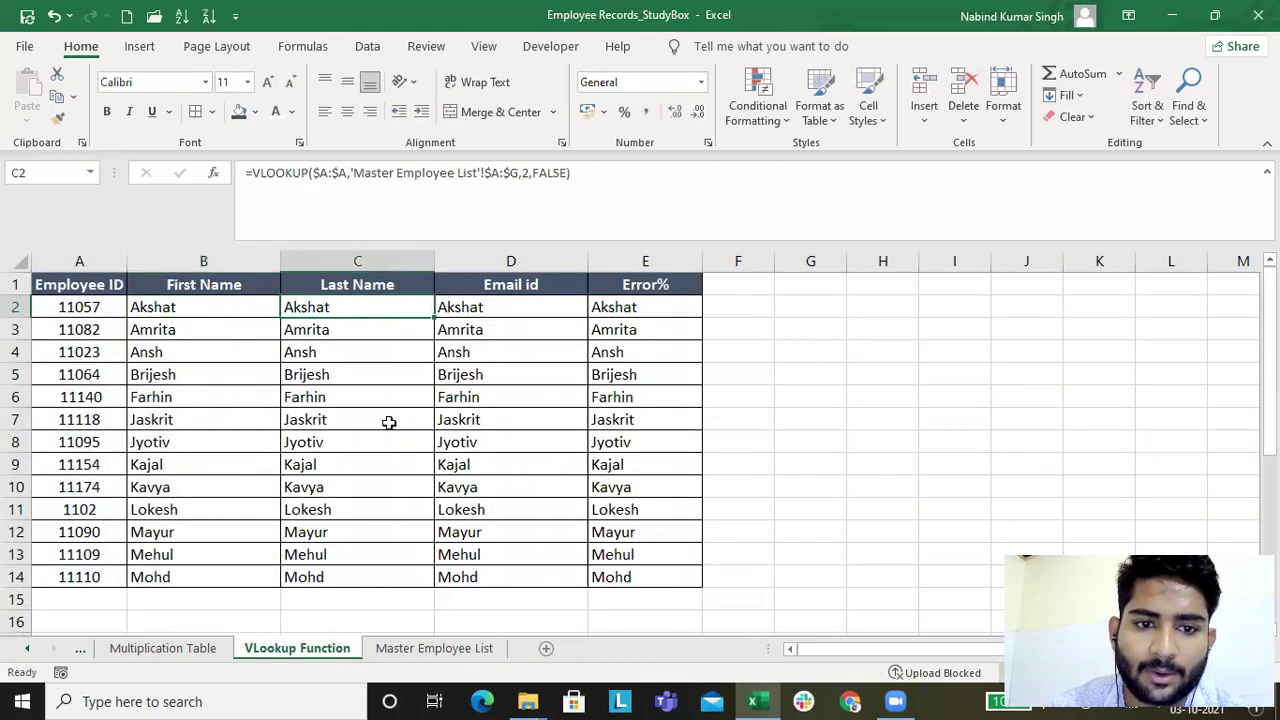
click(421, 648)
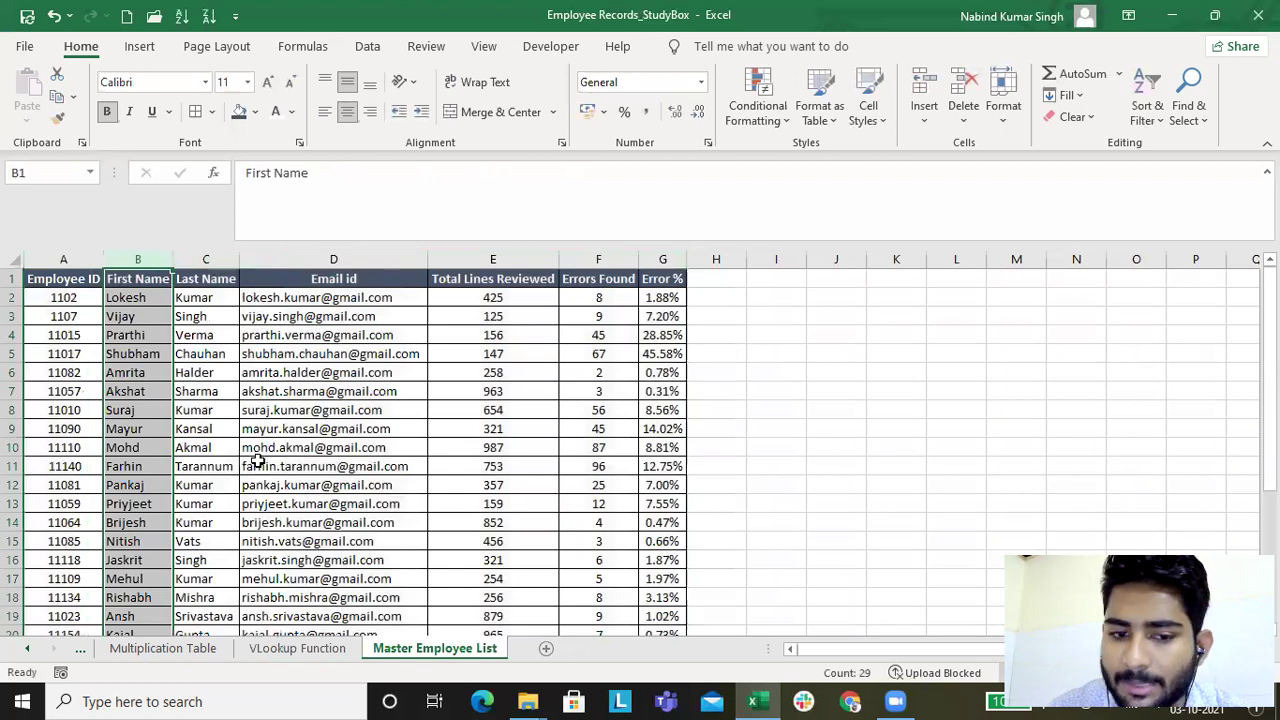
click(289, 648)
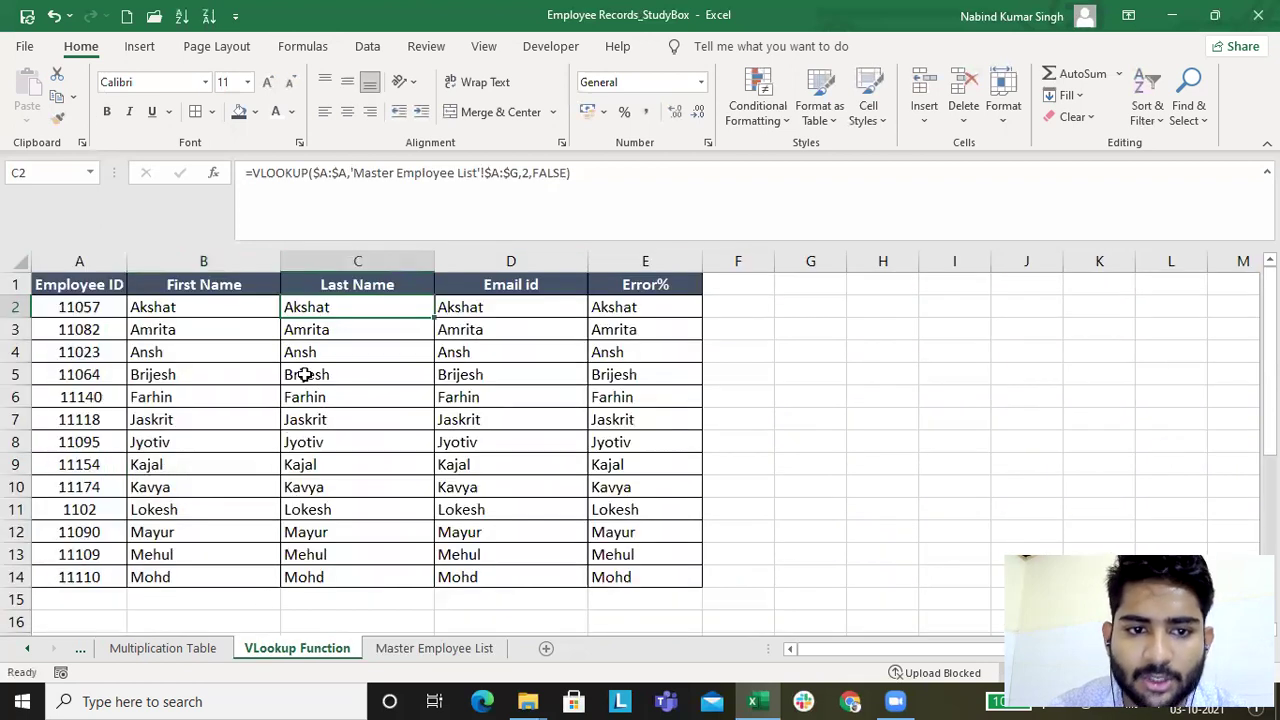
- Fix the column index in C2's VLOOKUP so it returns surnames, and fill it down C2:C14
double_click(351, 307)
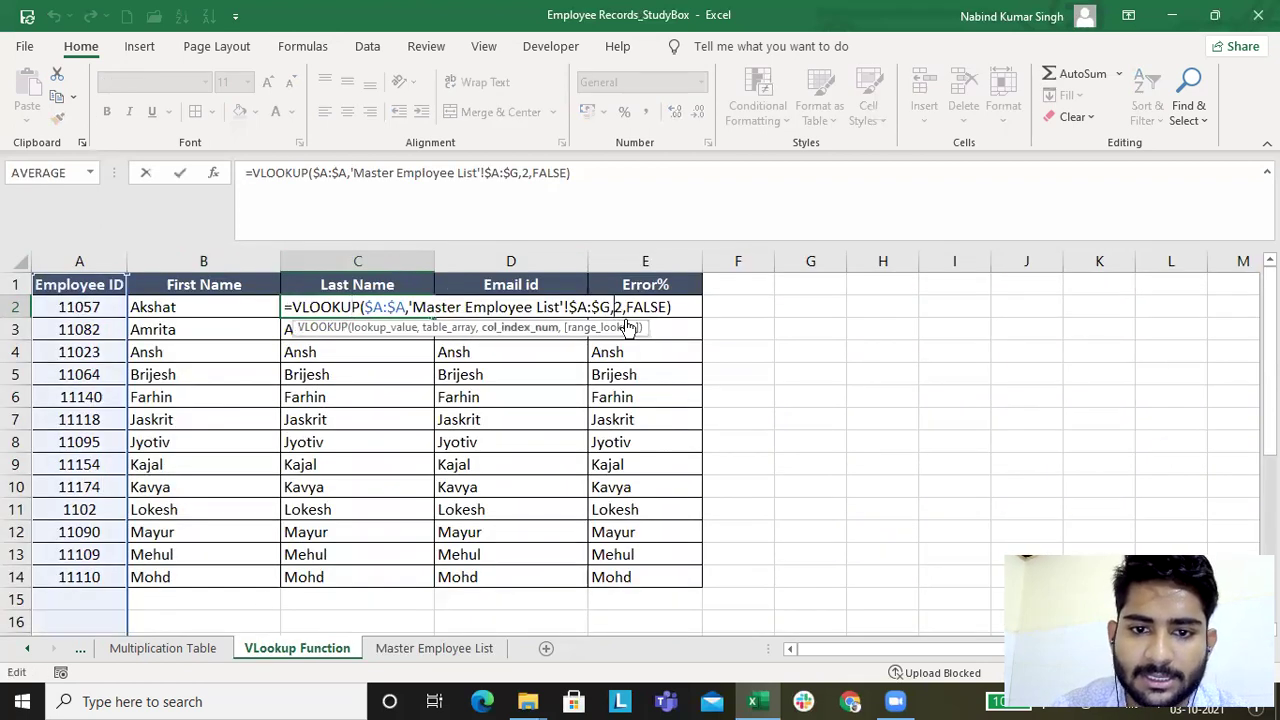
key(Return)
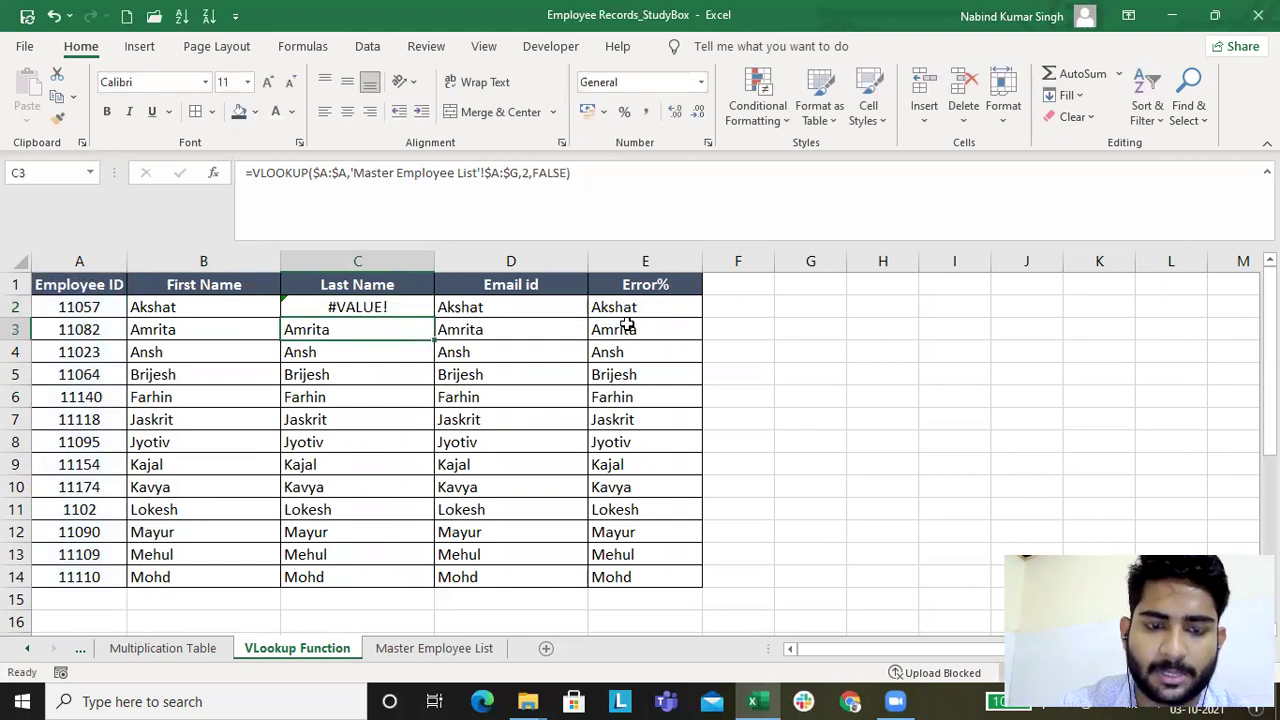
click(348, 302)
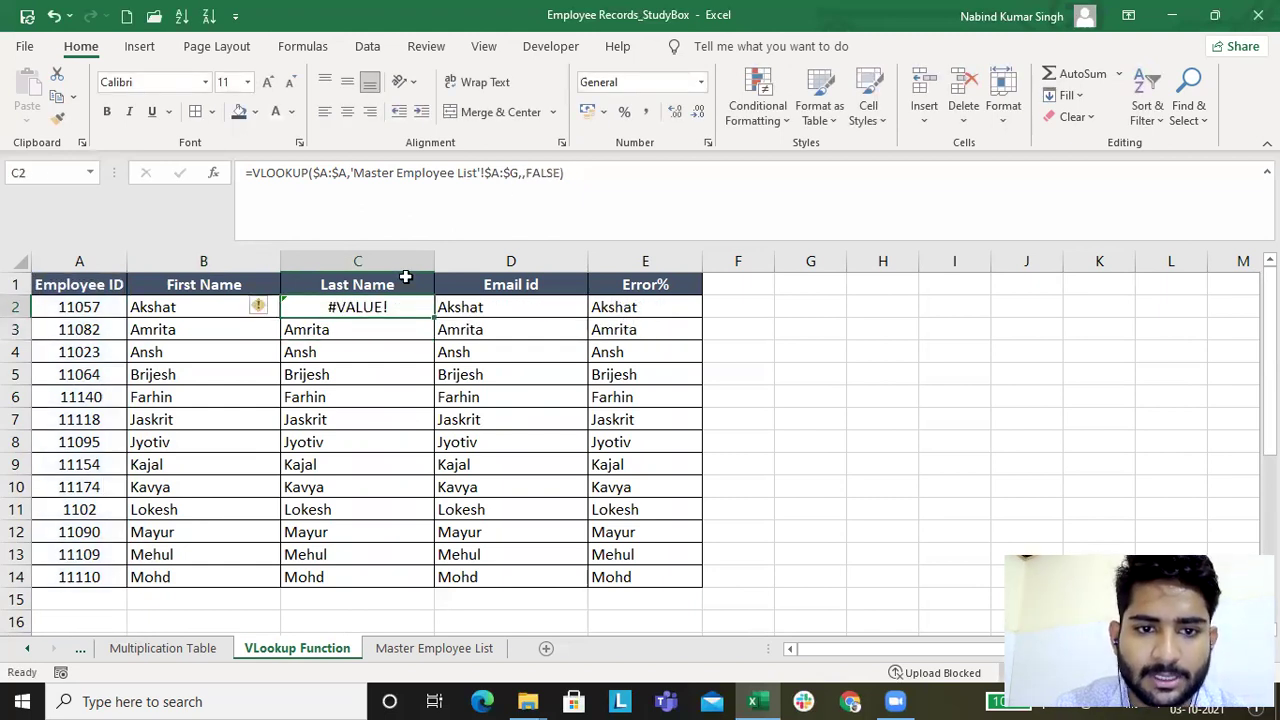
click(524, 178)
text(2)
key(Return)
key(Up)
key(ctrl+shift+Down)
key(ctrl+d)
key(Right)
key(Left)
key(Left)
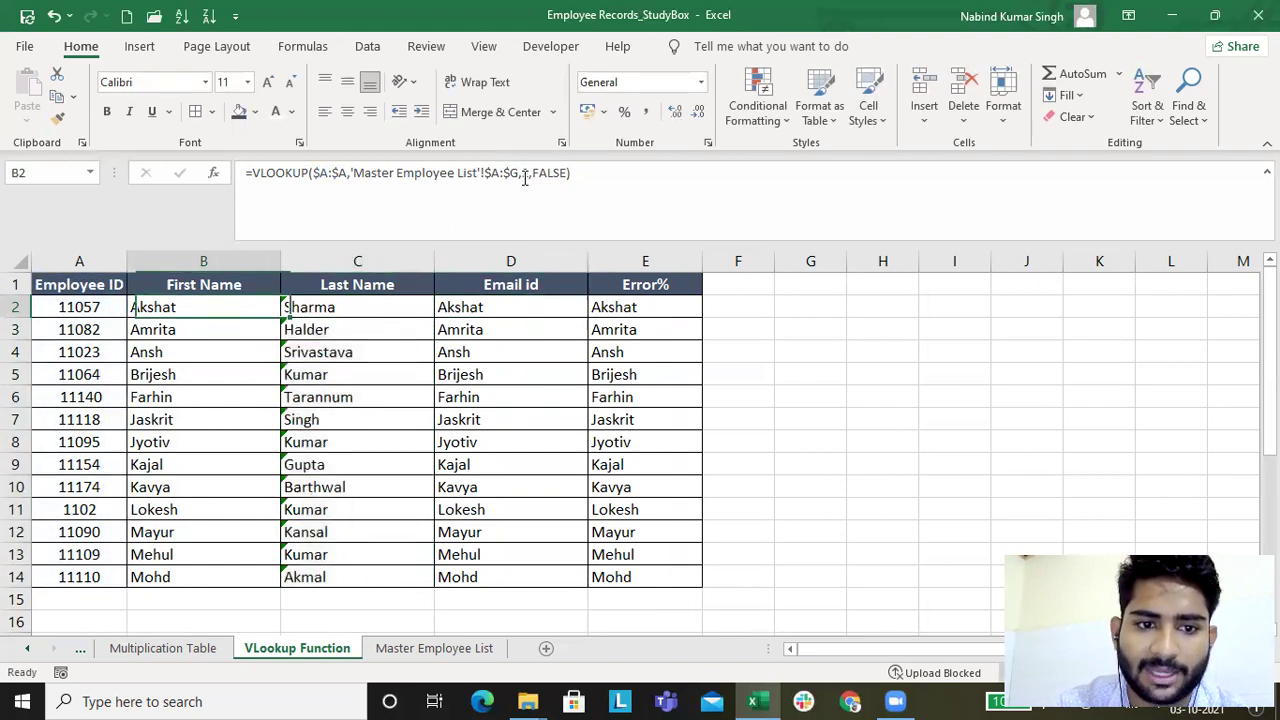
key(Right)
key(Right)
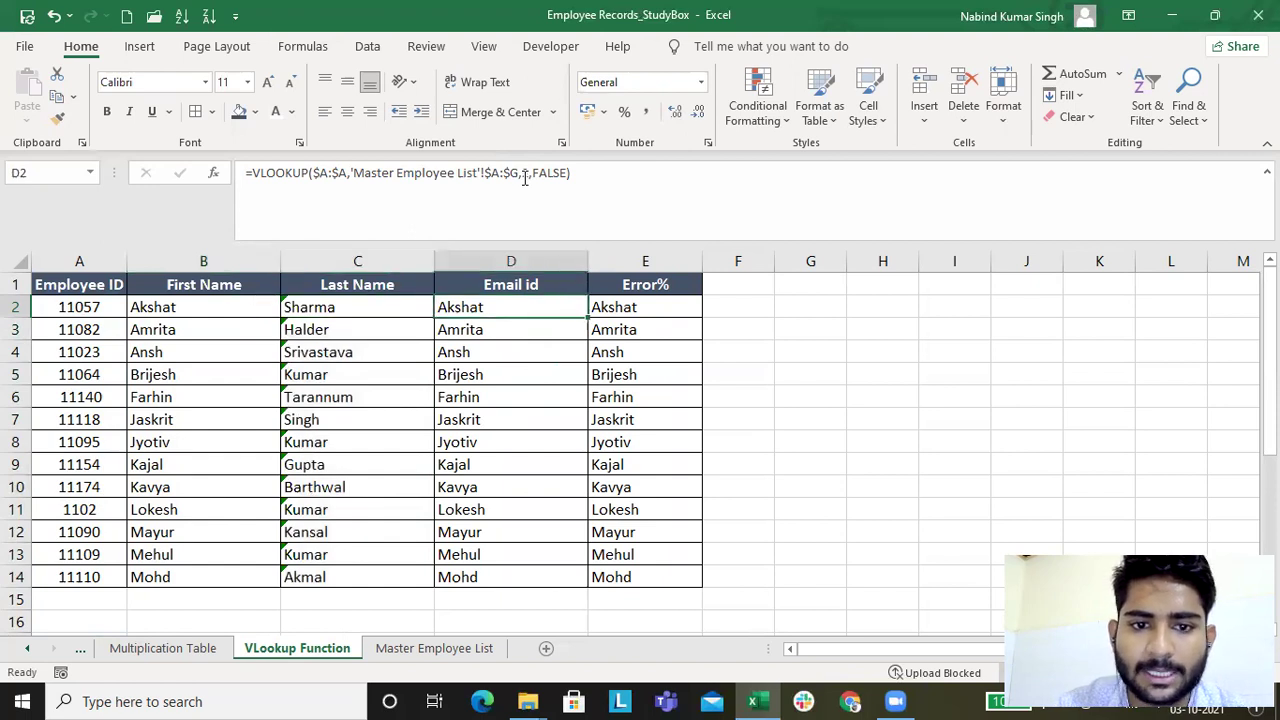
- Change D2's VLOOKUP column index to 4 and fill the email lookup down D2:D14
click(434, 648)
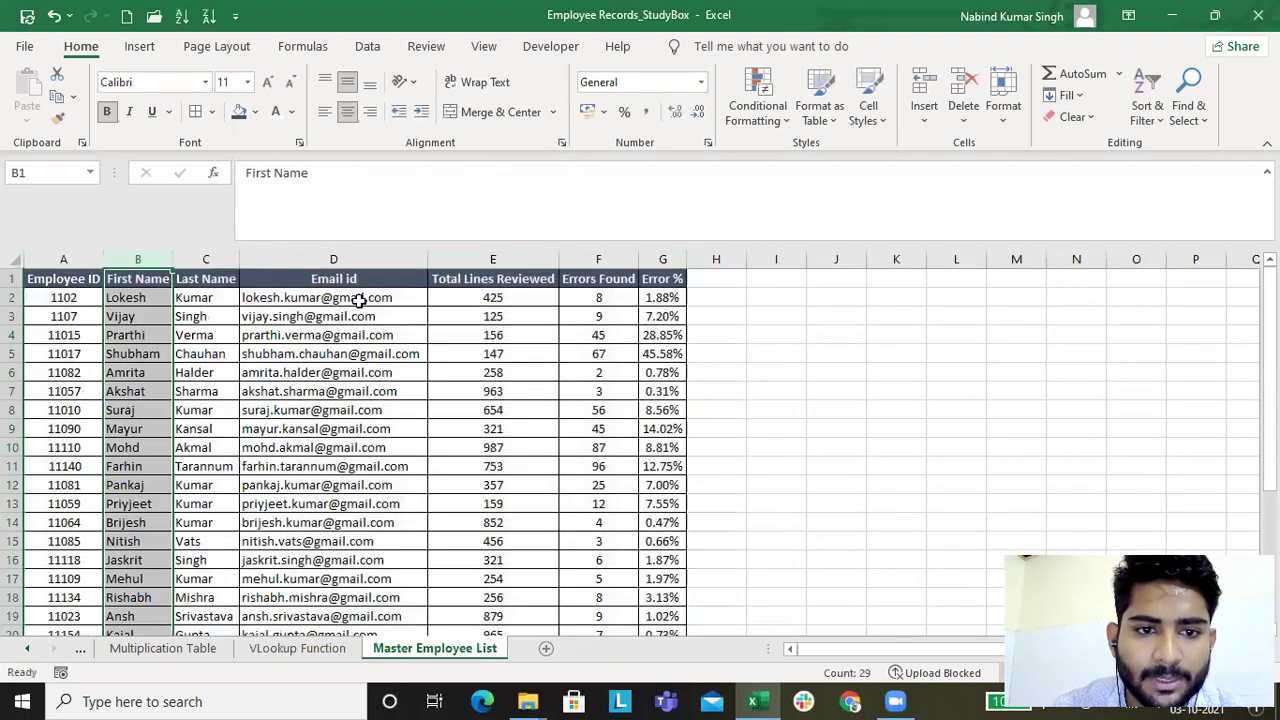
drag(174, 287, 297, 259)
click(297, 648)
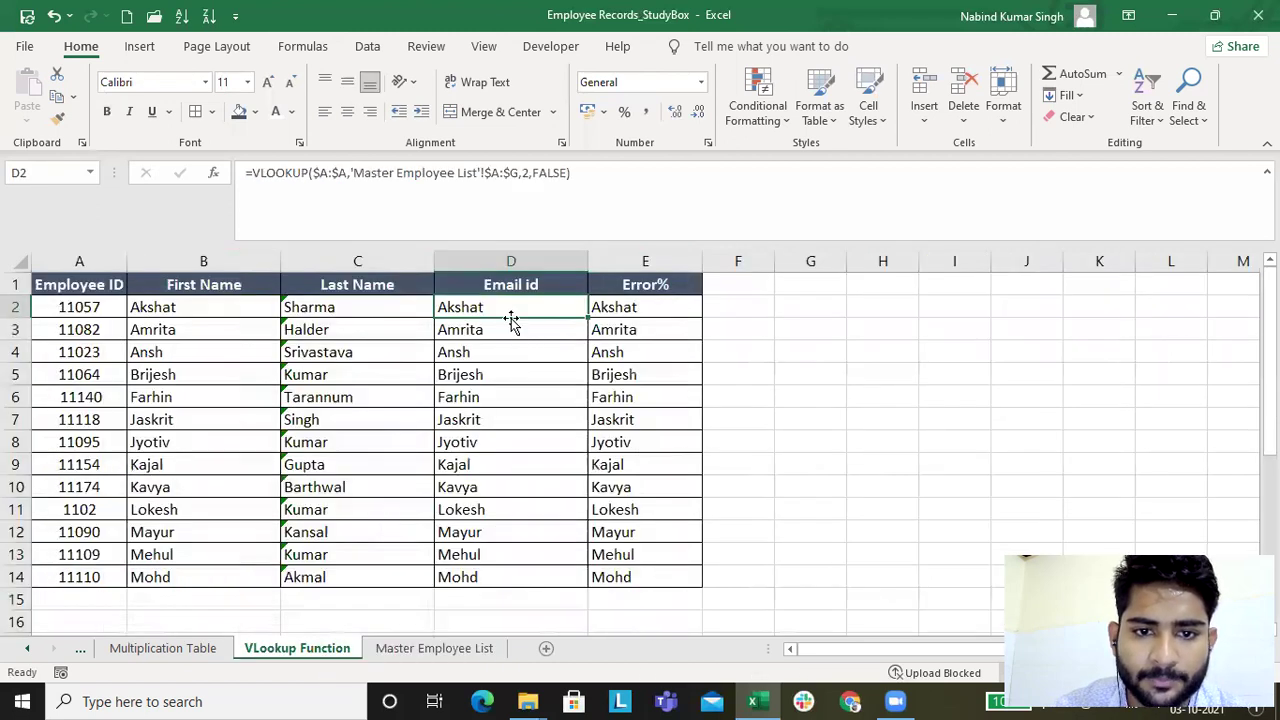
click(522, 172)
key(BackSpace)
text(4)
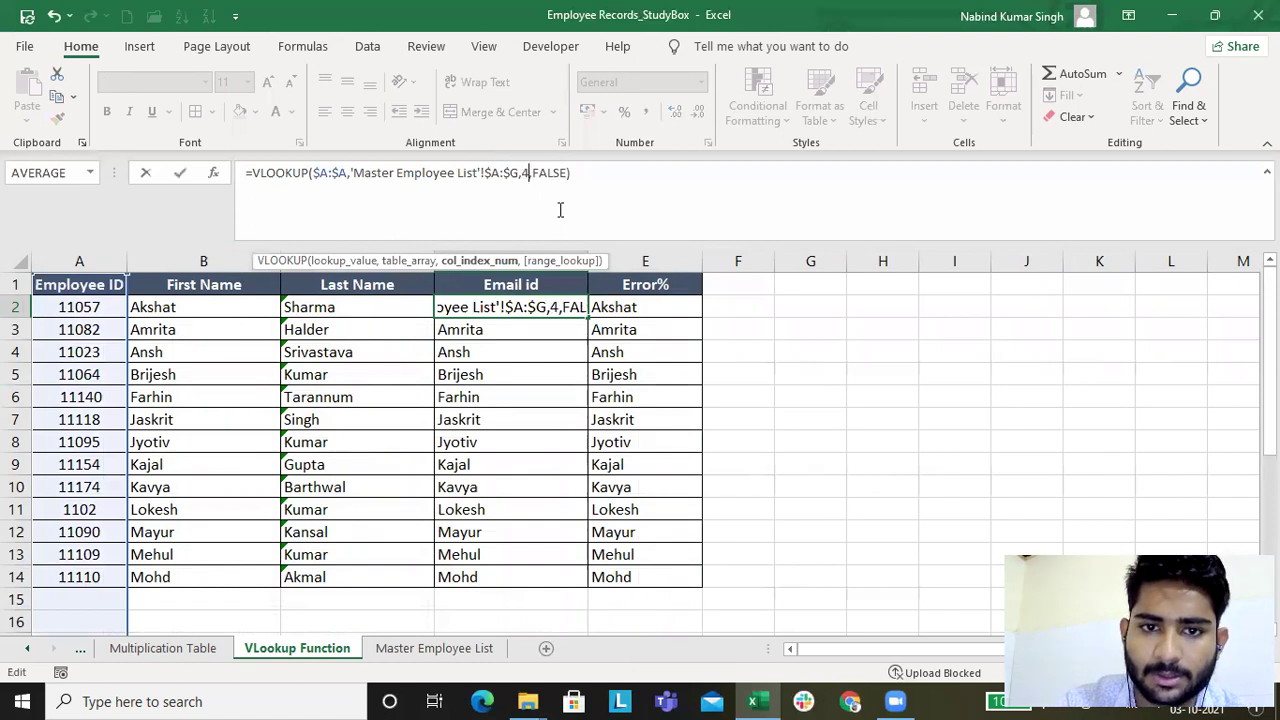
key(Return)
key(Up)
key(ctrl+shift+Down)
key(ctrl+d)
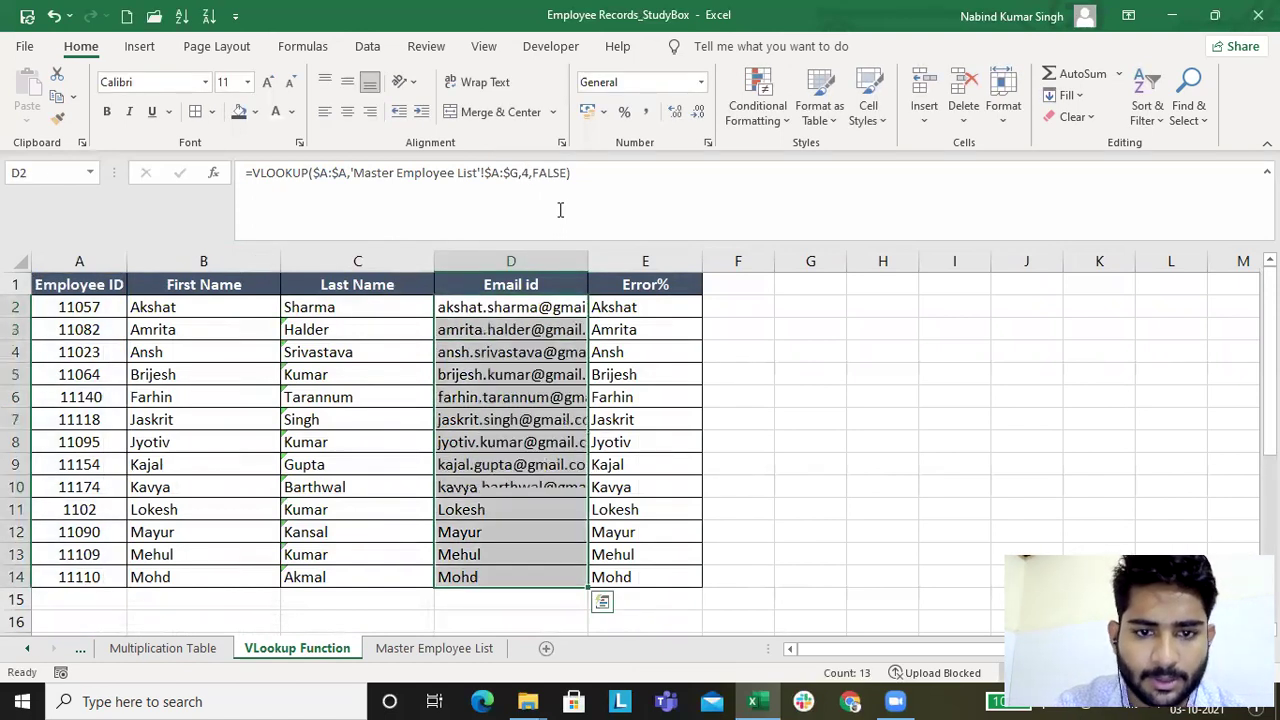
key(Right)
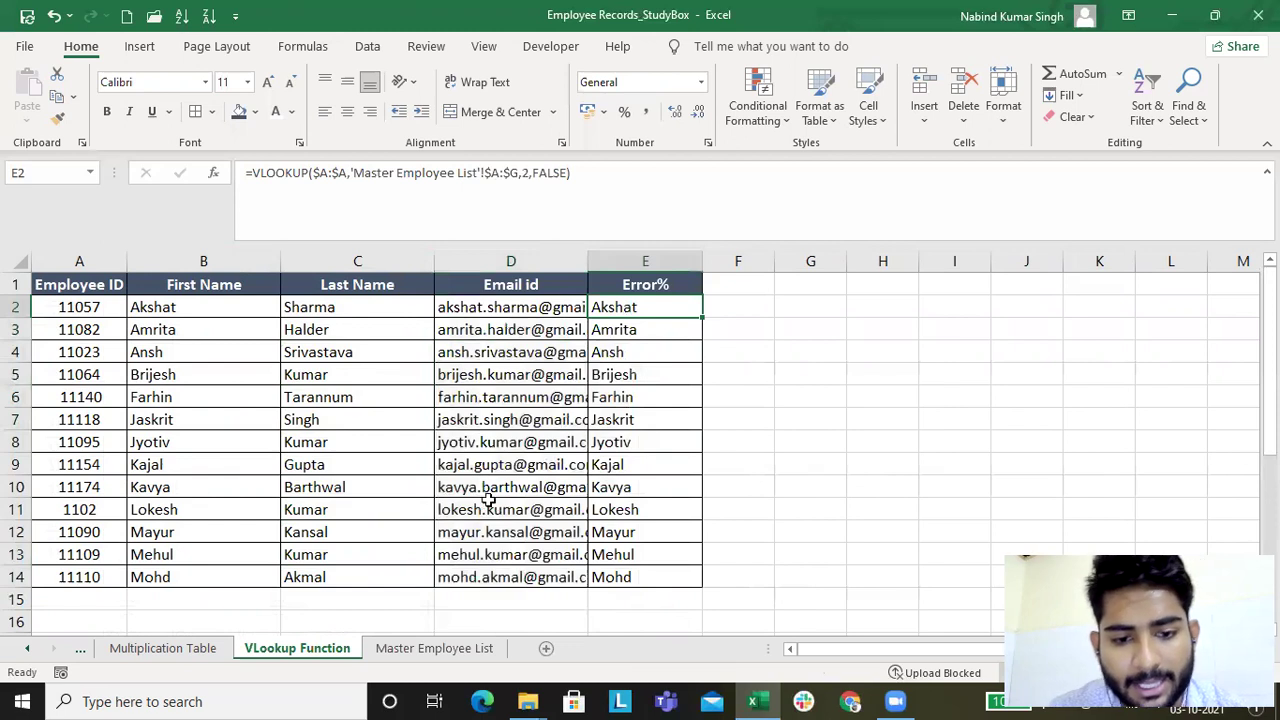
- Change E2's VLOOKUP column index to 7, Error % being the master list's seventh column
click(443, 650)
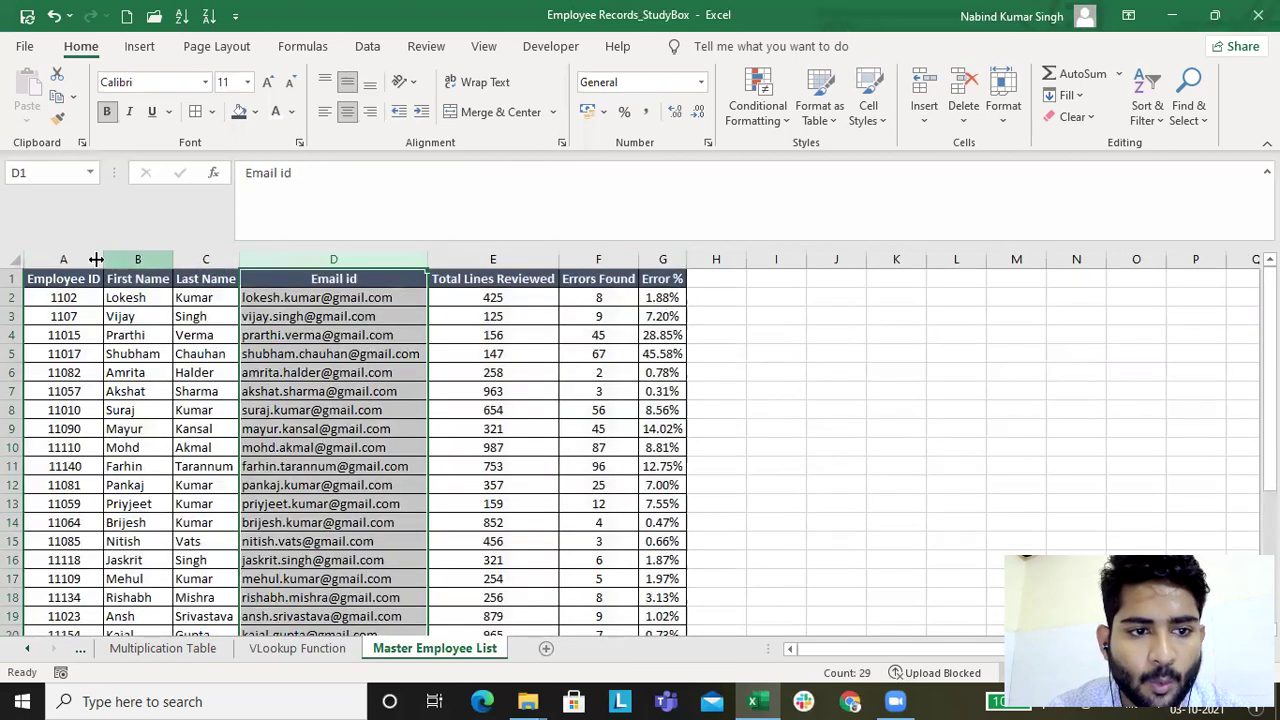
click(63, 259)
click(138, 259)
click(206, 259)
click(333, 259)
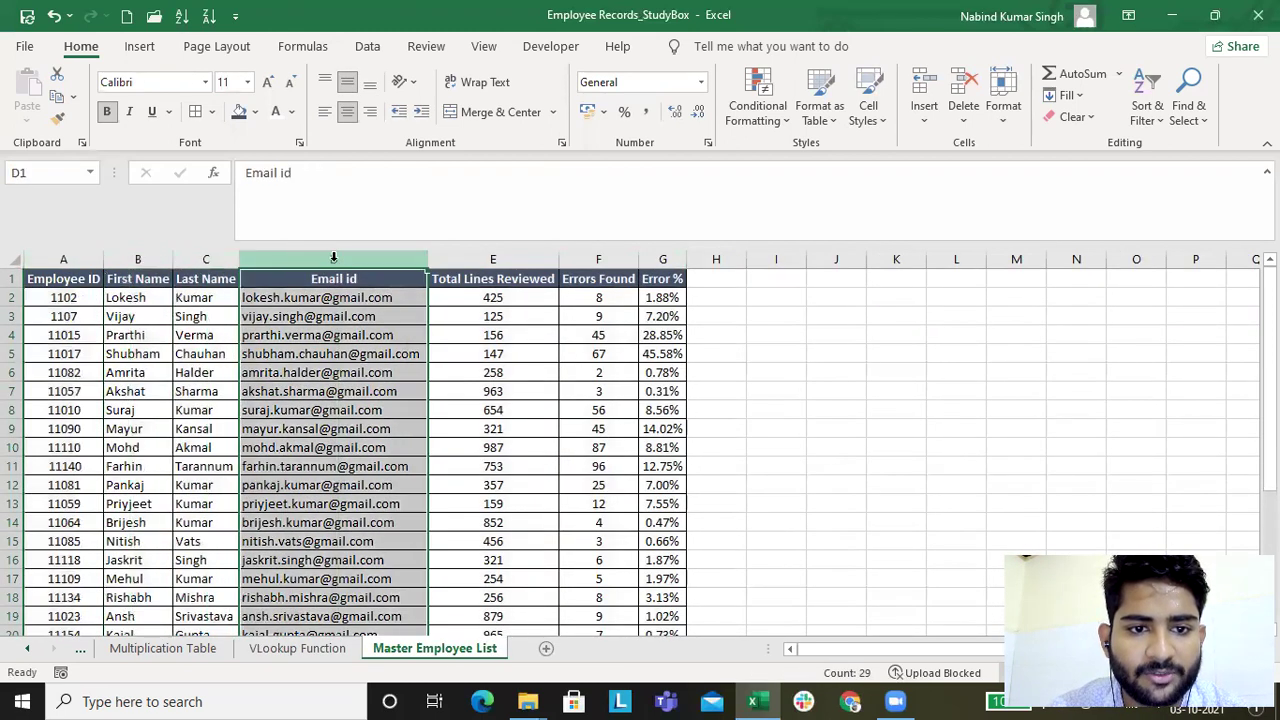
click(492, 259)
click(598, 259)
click(660, 259)
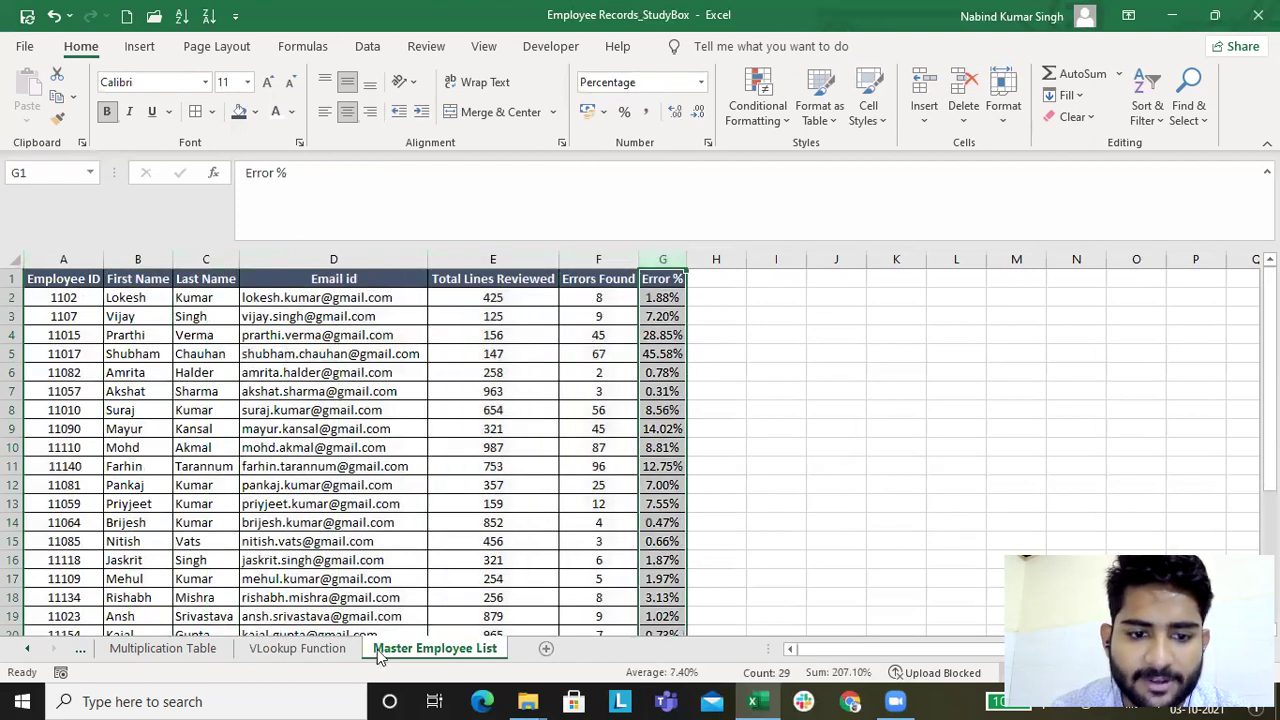
click(340, 650)
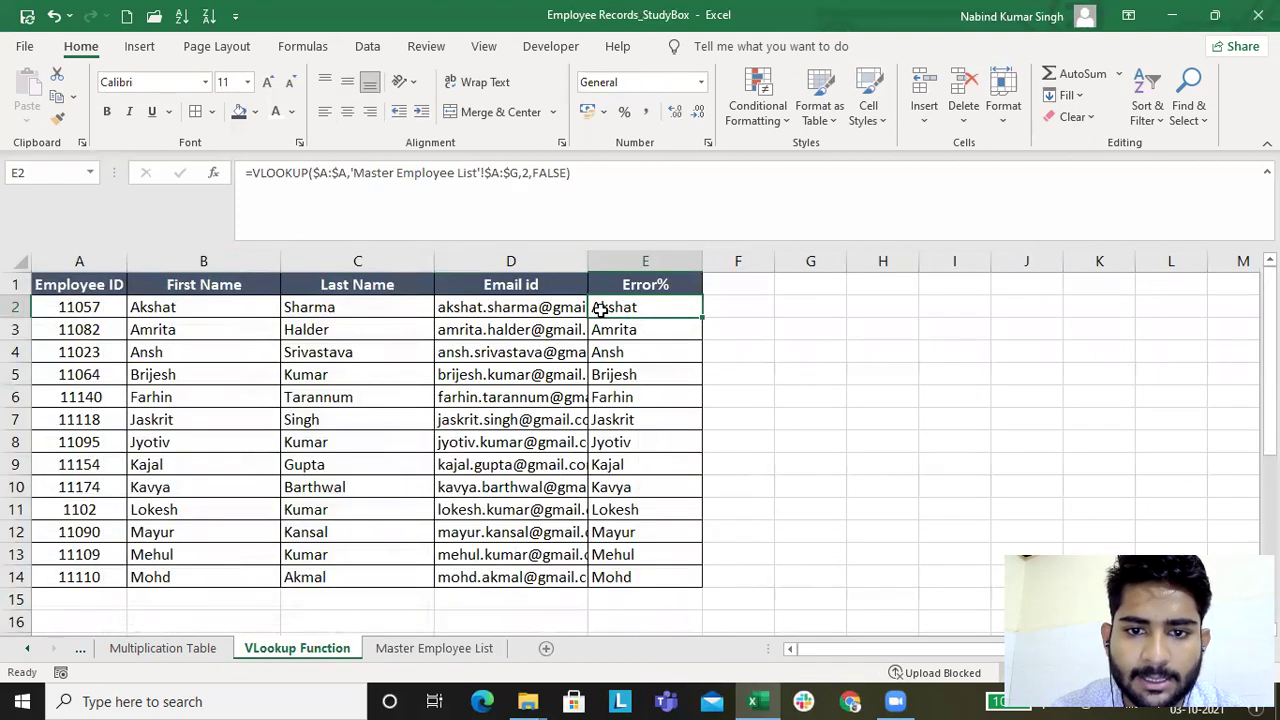
click(530, 176)
key(BackSpace)
text(7)
key(Return)
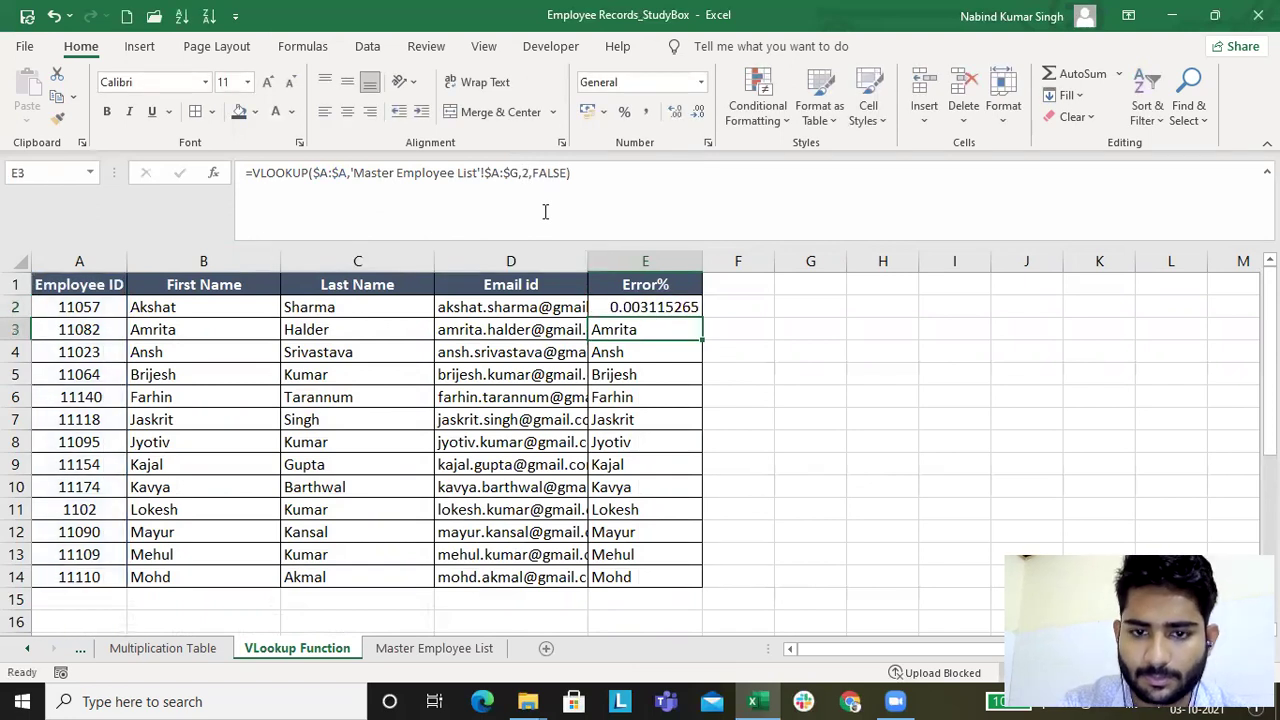
- Fill the Error% lookup down E2:E14 and format it as two-decimal percentages
key(Up)
key(ctrl+shift+Down)
key(ctrl+d)
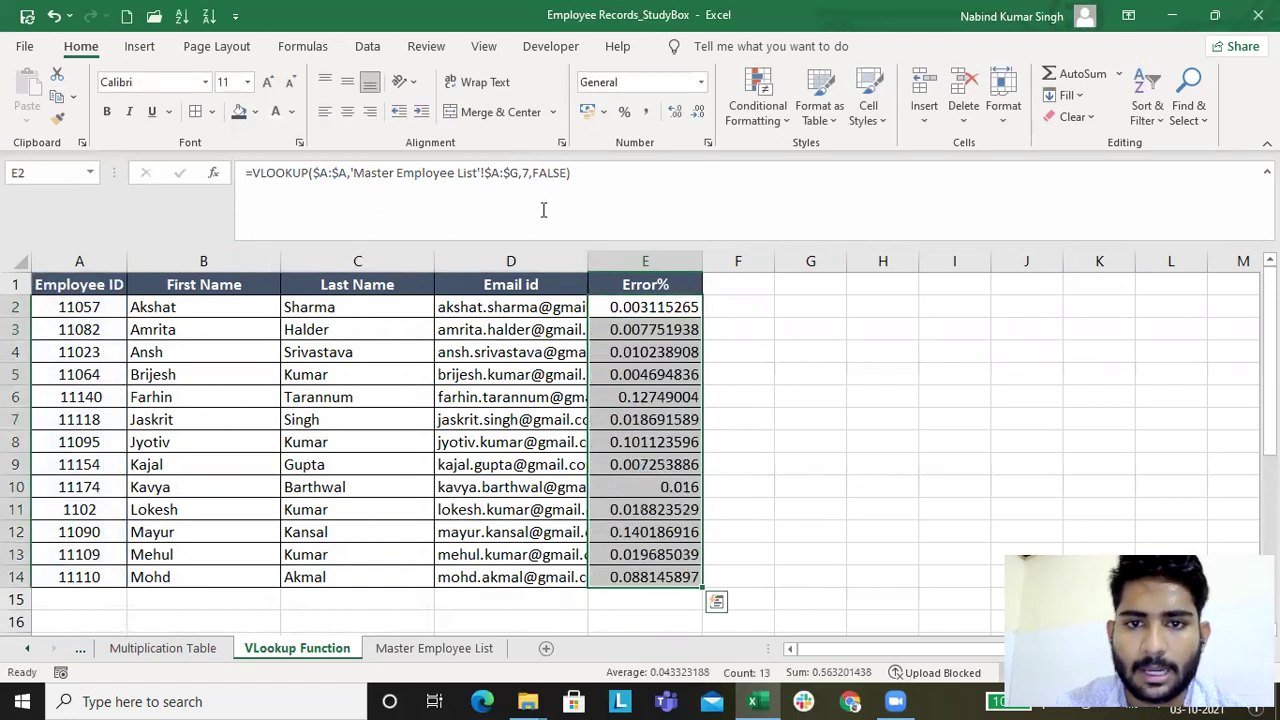
click(624, 112)
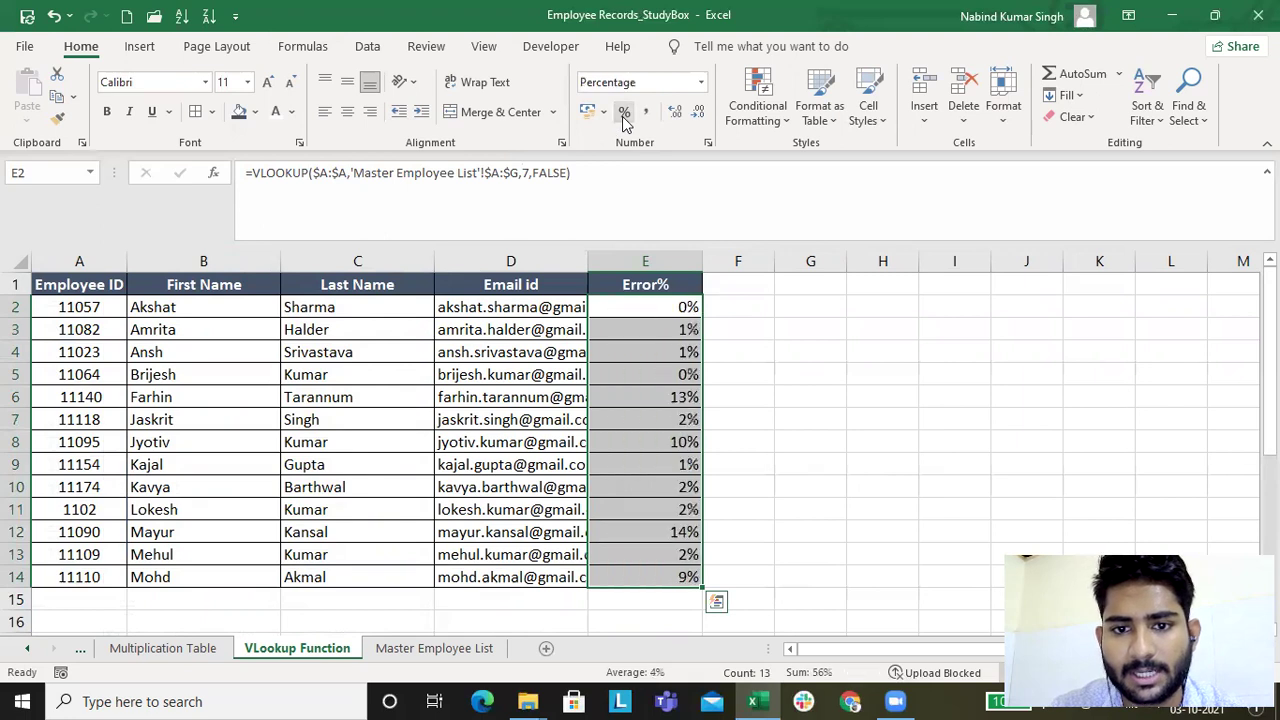
click(675, 113)
click(675, 113)
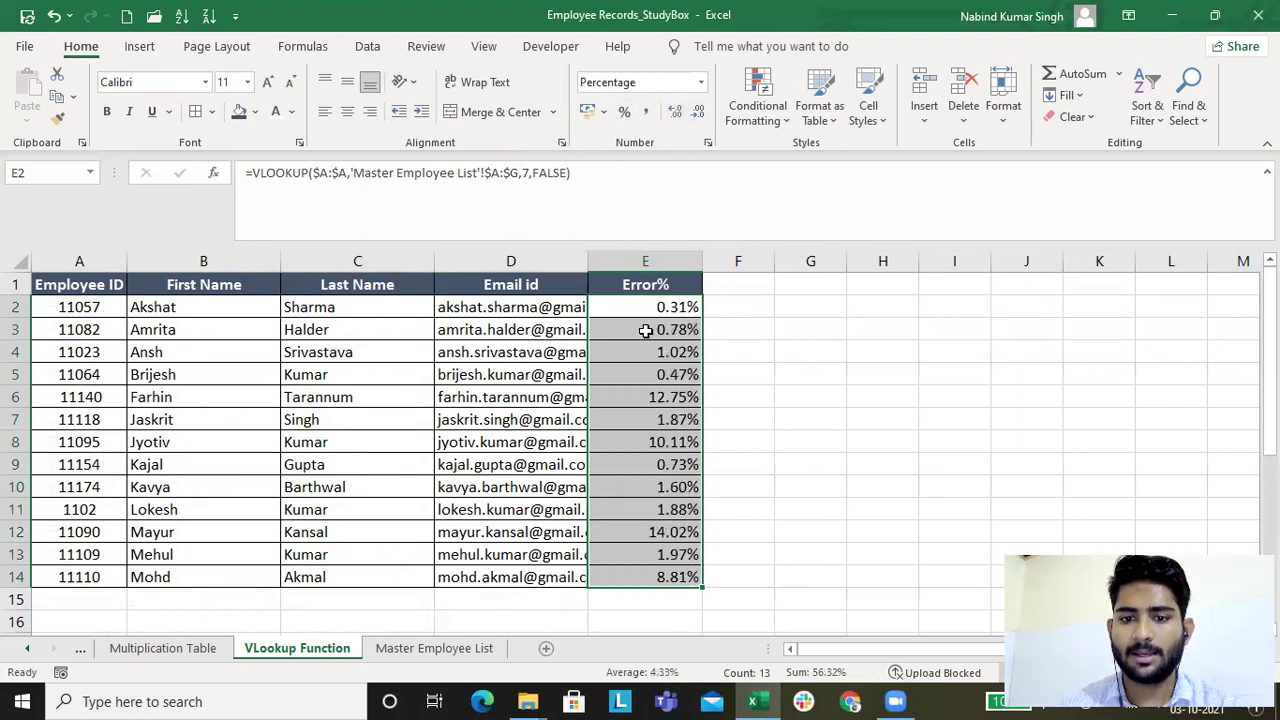
- Clear the looked-up values from B2:E14
drag(79, 261, 645, 262)
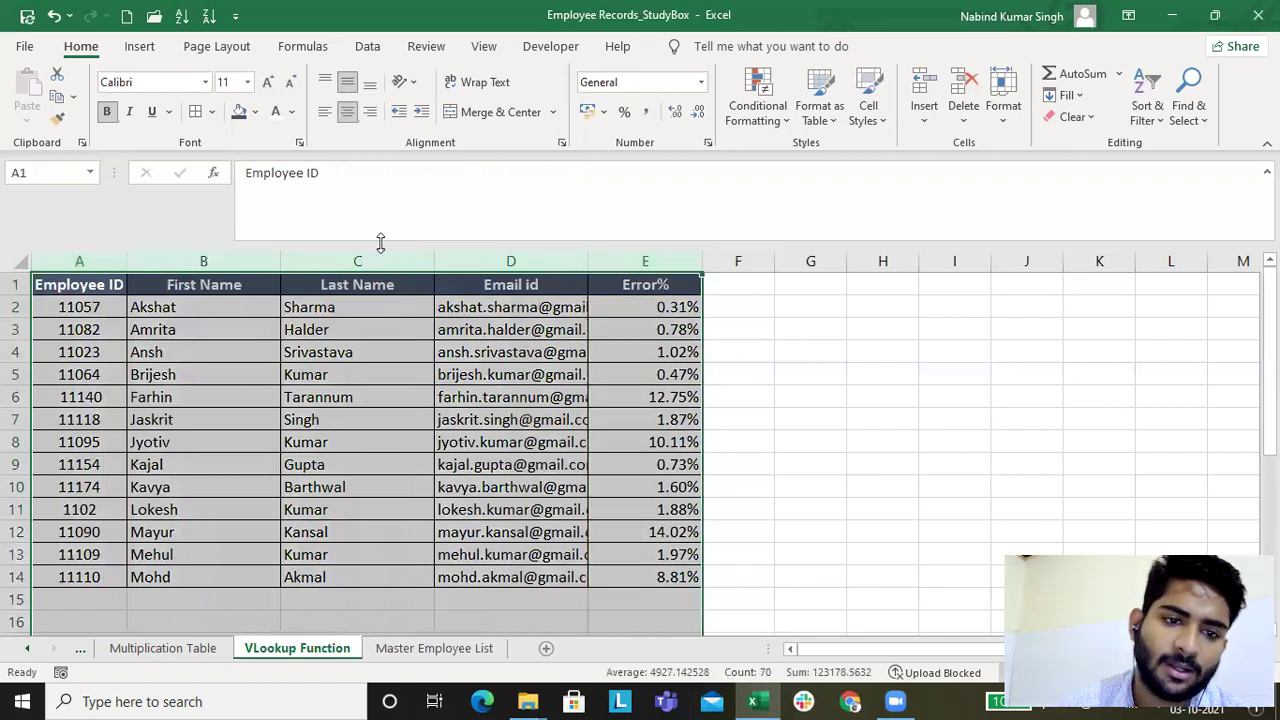
click(235, 351)
click(216, 307)
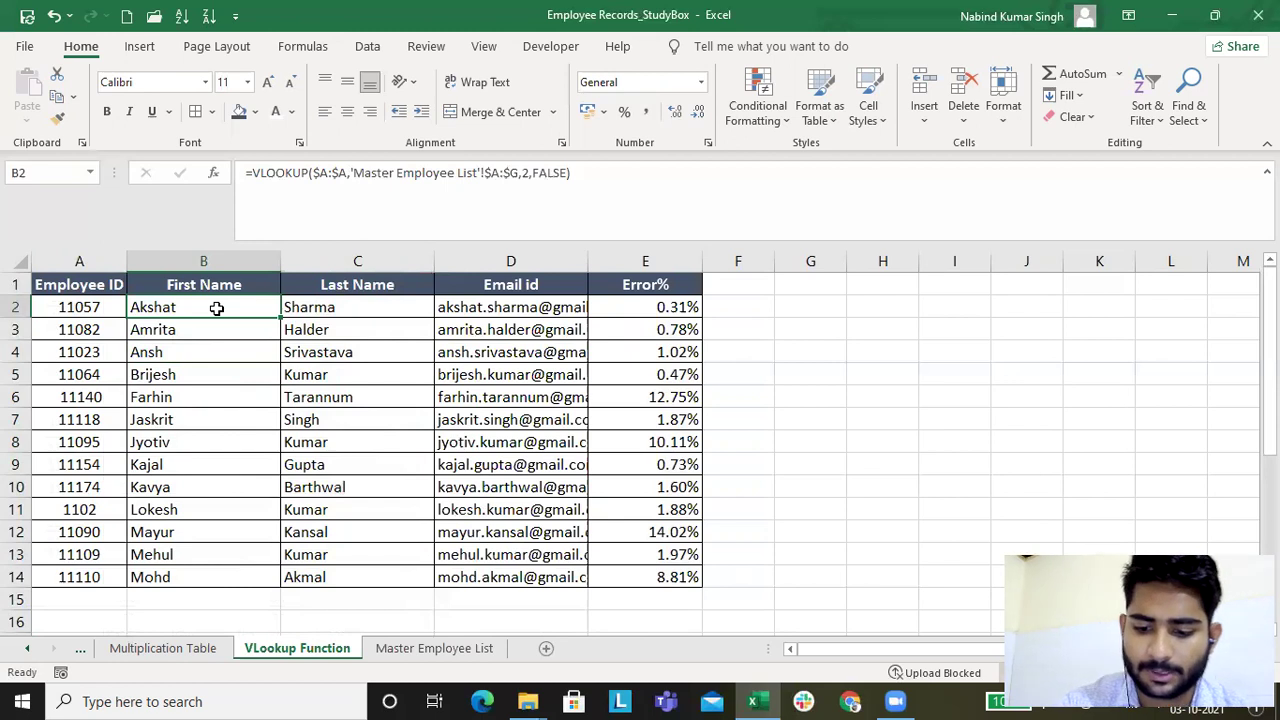
key(ctrl+shift+Right)
key(ctrl+shift+Down)
key(Delete)
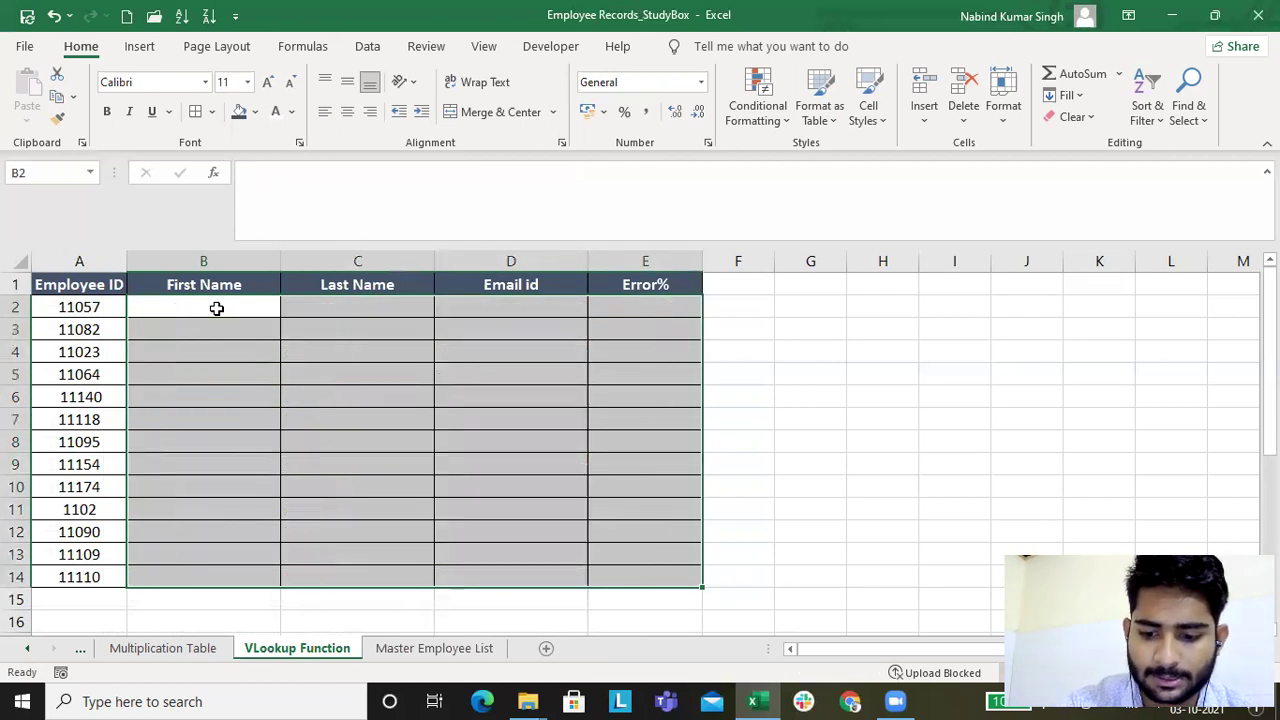
click(216, 308)
text(=)
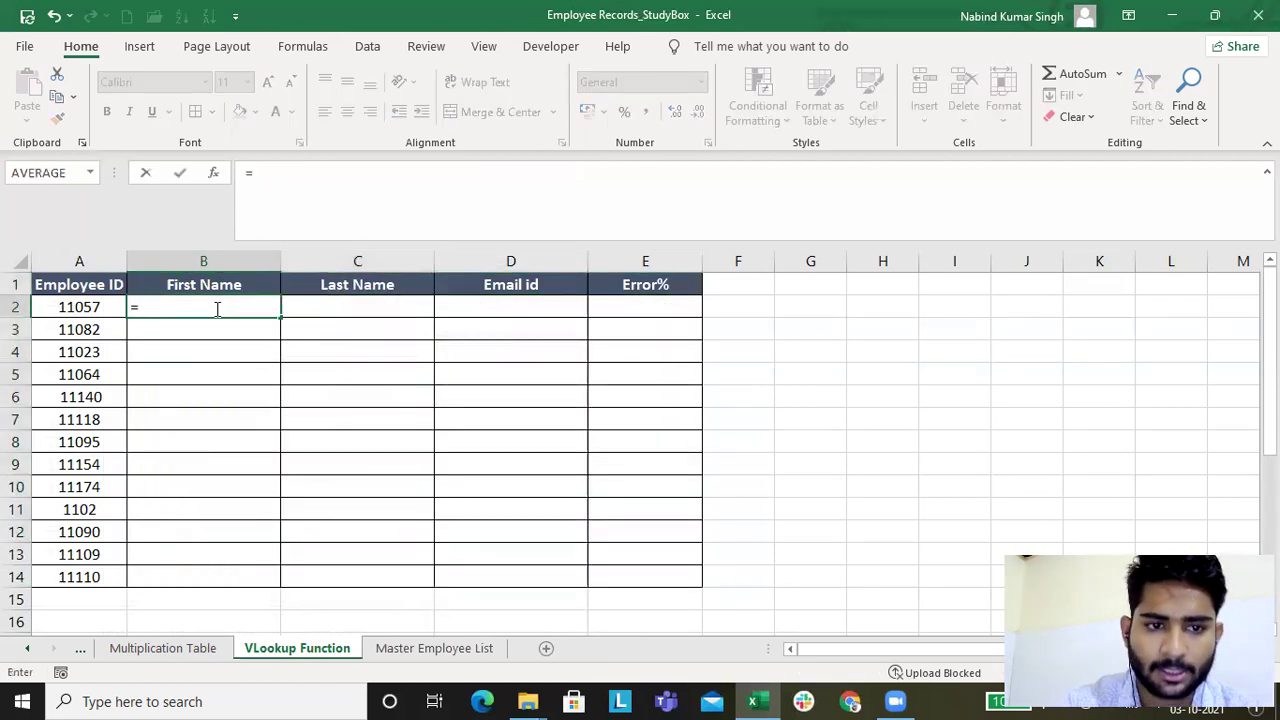
key(Escape)
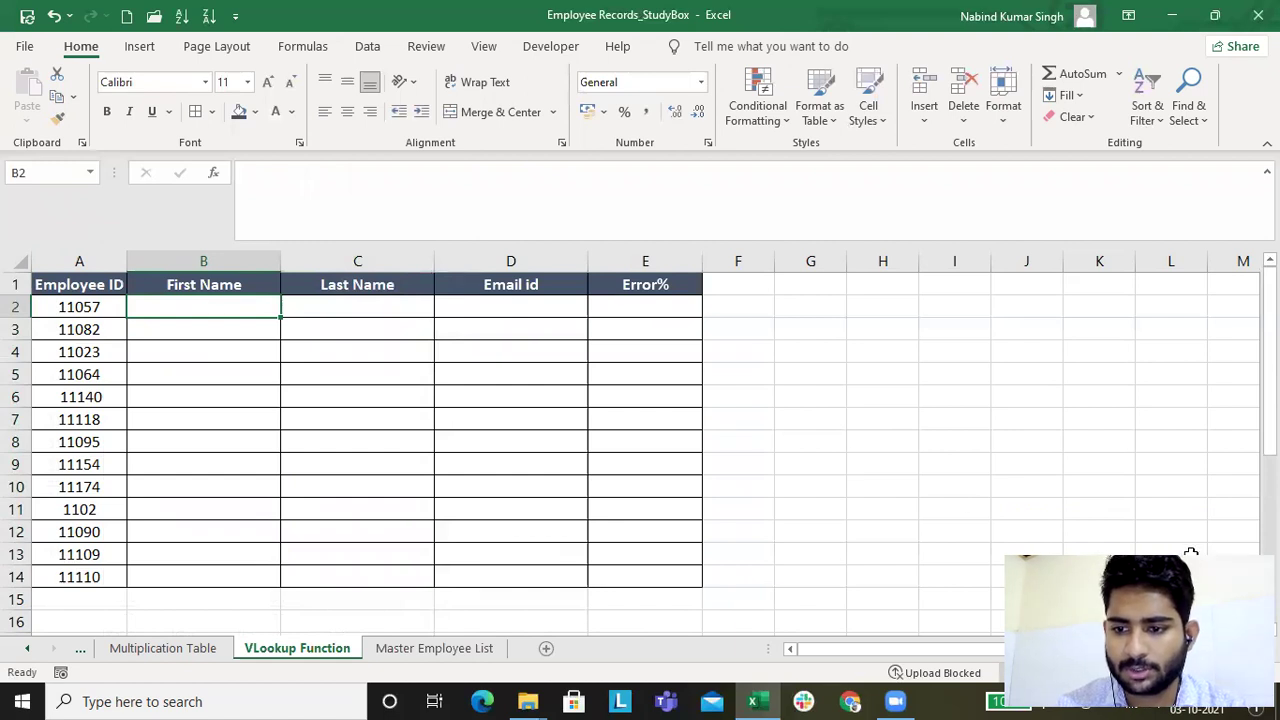
- Zoom to 130% and begin =VLOOKUP($A:$A, in B2 with an absolute column A reference
drag(1191, 553, 1191, 463)
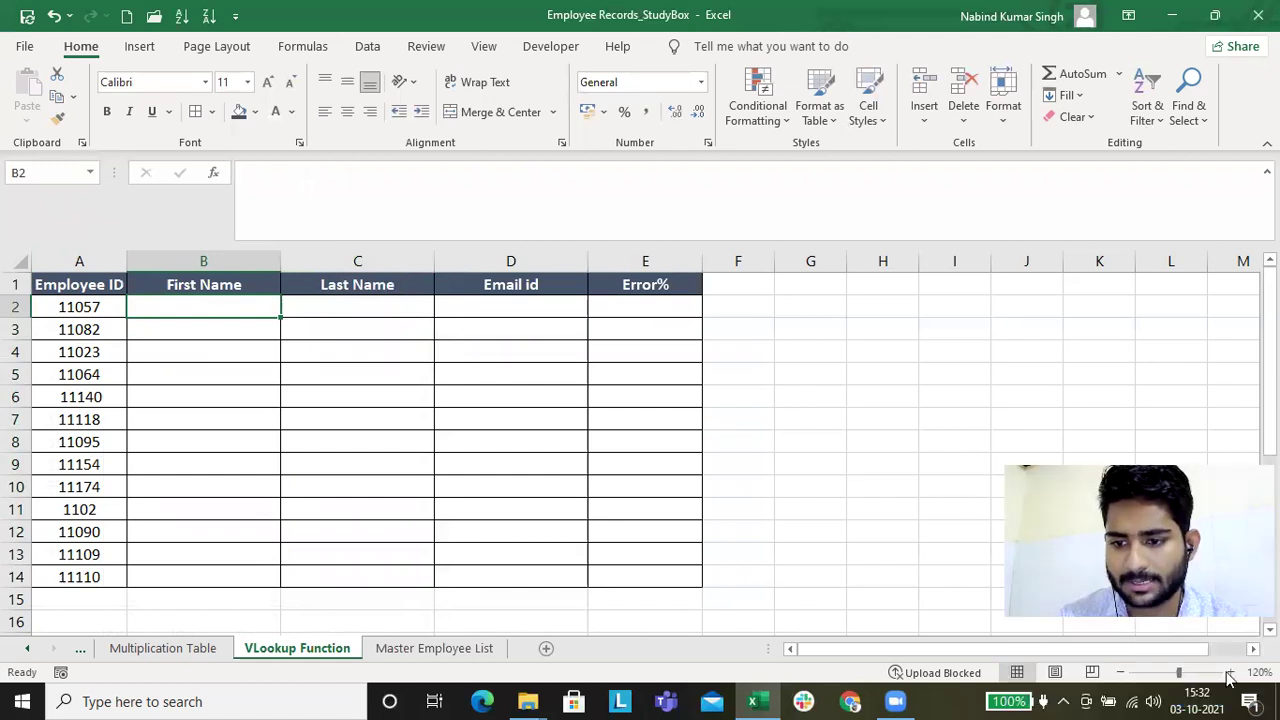
click(1230, 672)
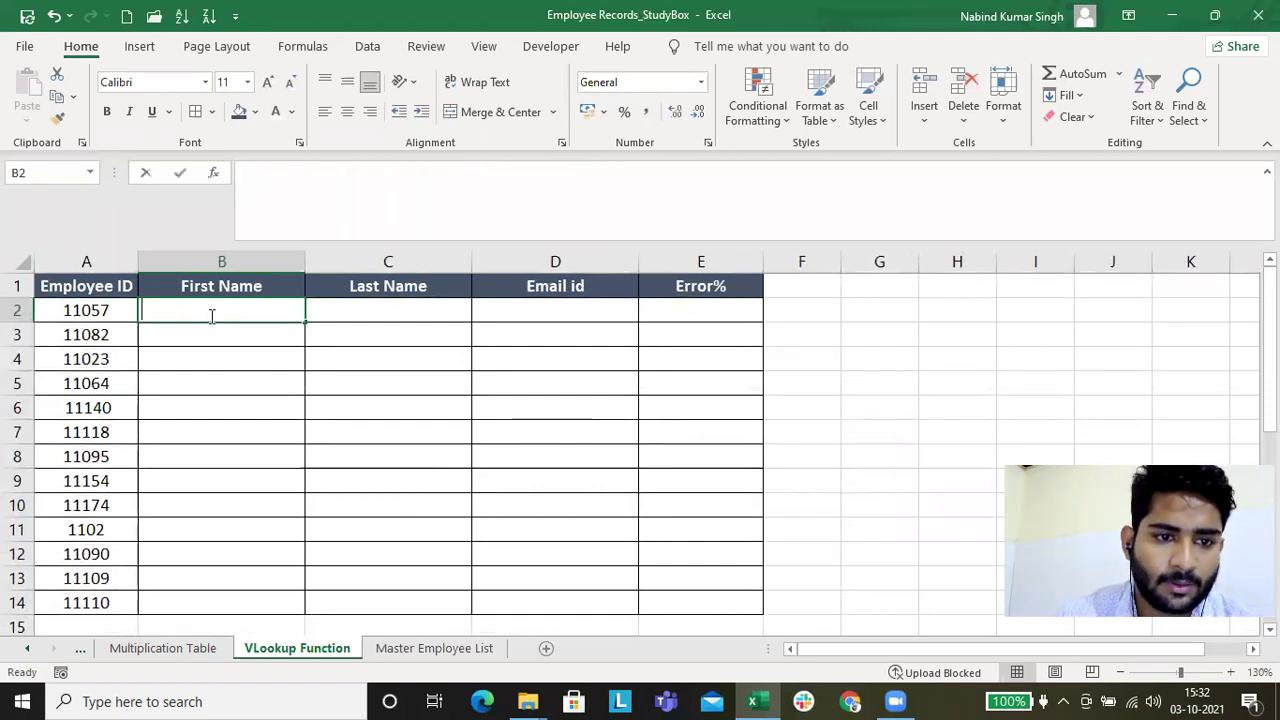
double_click(211, 315)
text(=vlo)
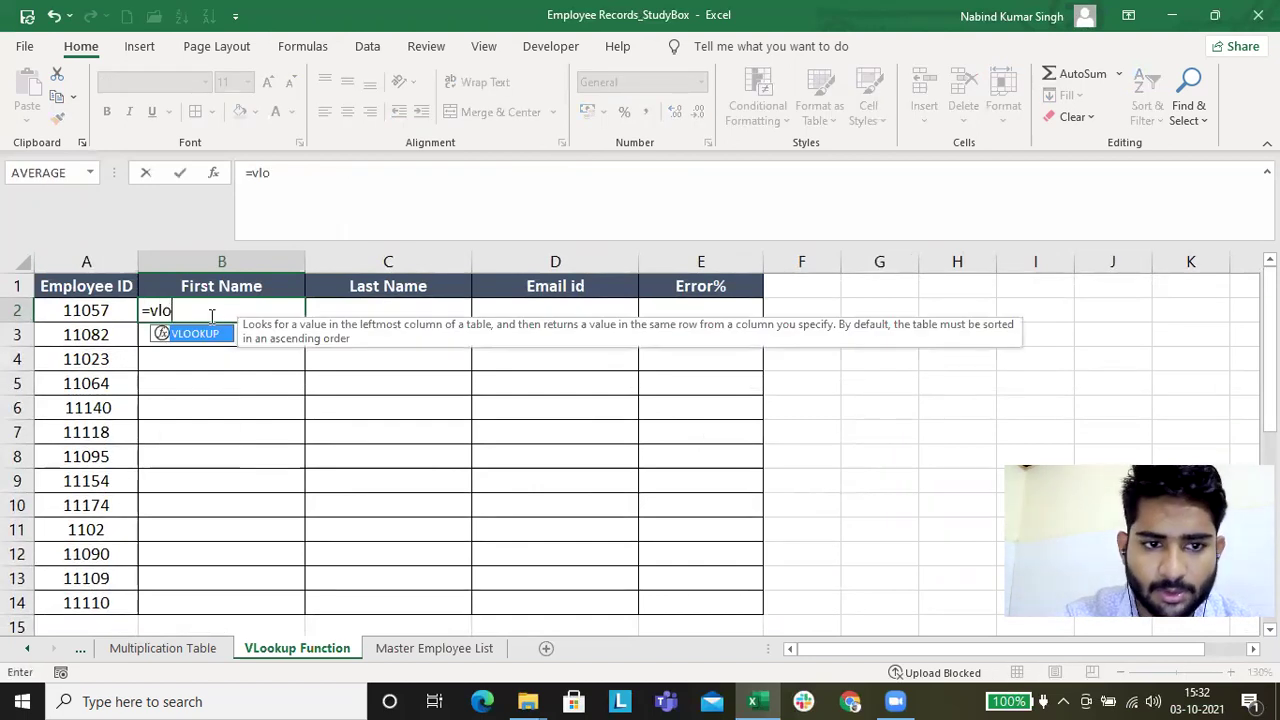
key(Tab)
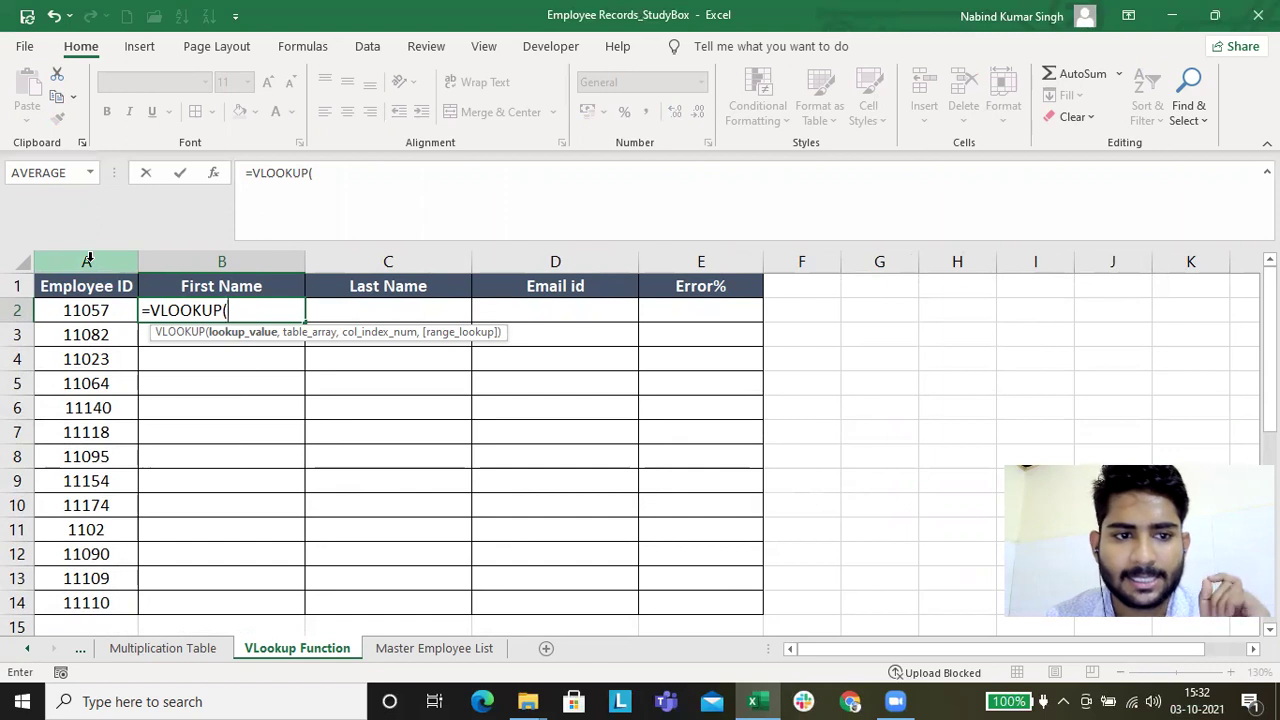
click(90, 260)
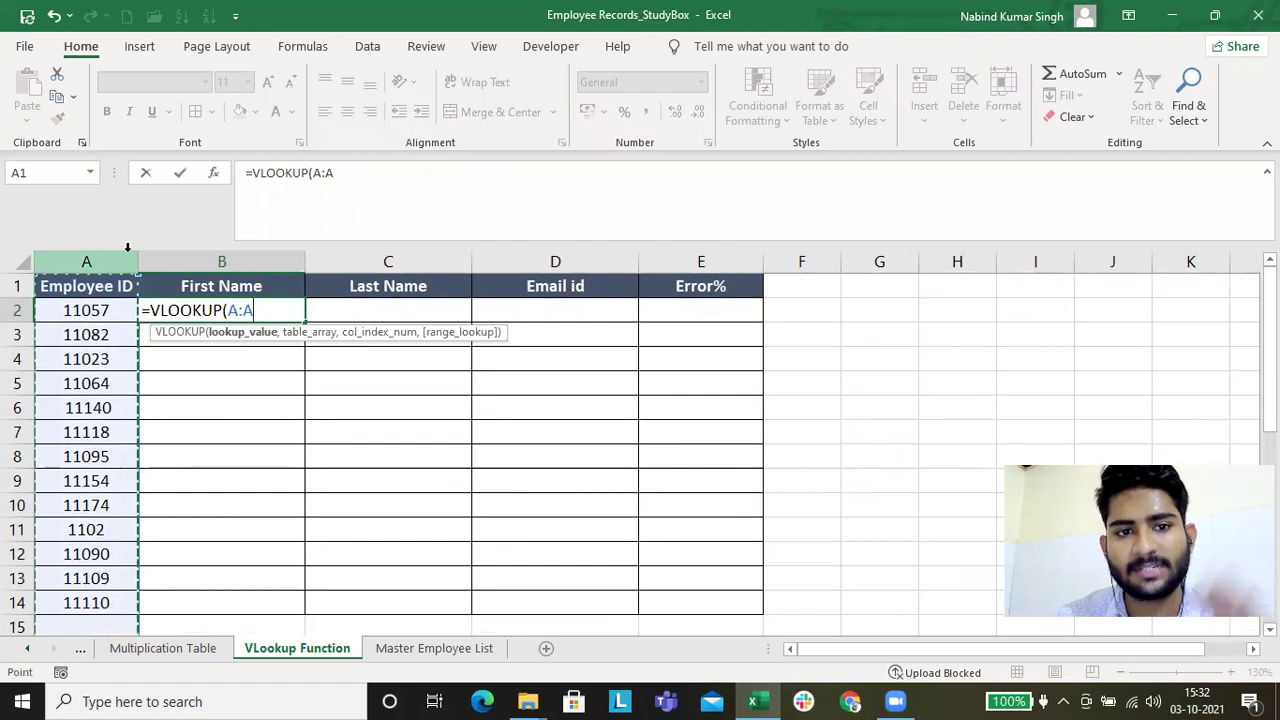
click(315, 173)
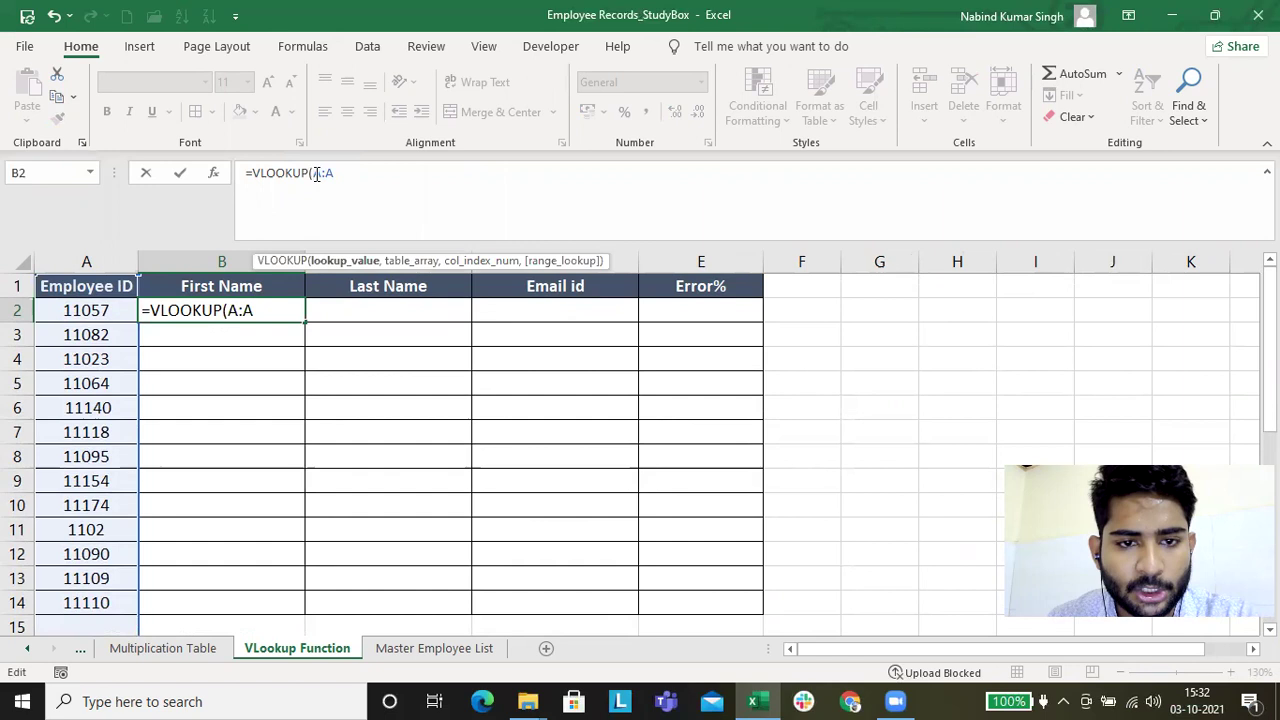
key(F4)
click(403, 178)
text(,)
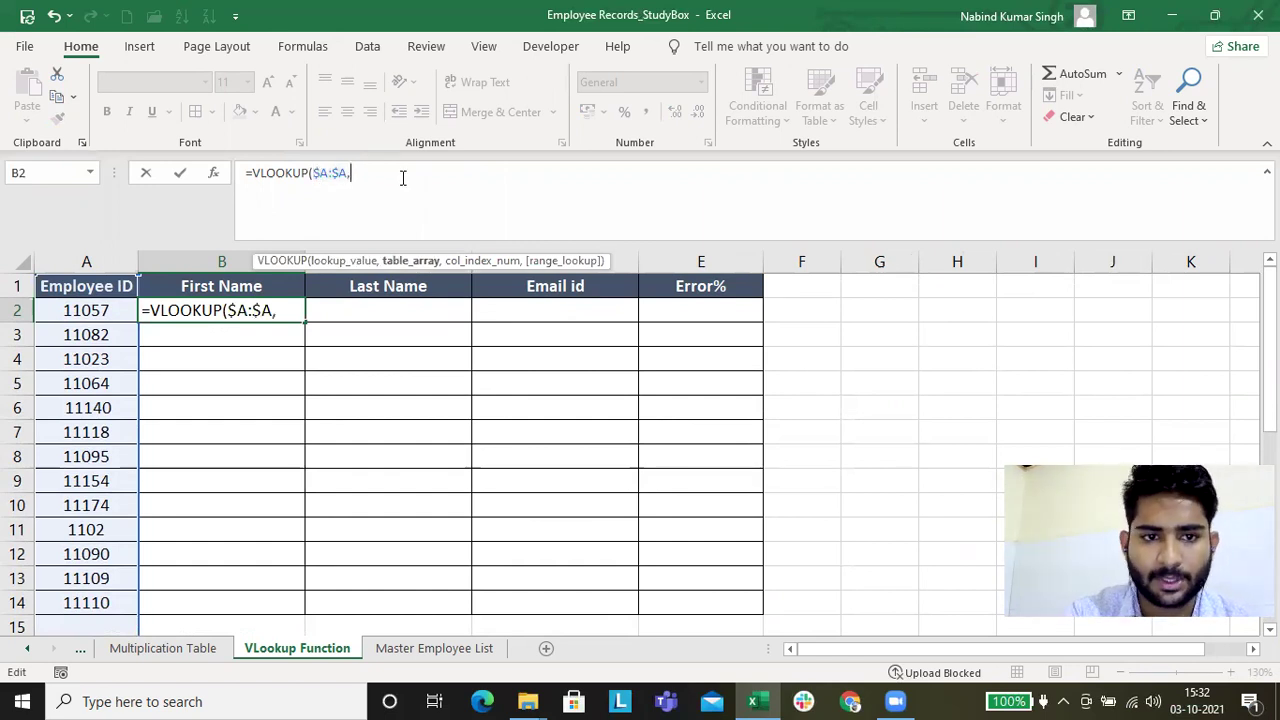
click(434, 648)
- Complete =VLOOKUP($A:$A,'Master Employee List'!$A:$G,2,FALSE) in B2 and fill it down B2:B14
drag(63, 259, 650, 262)
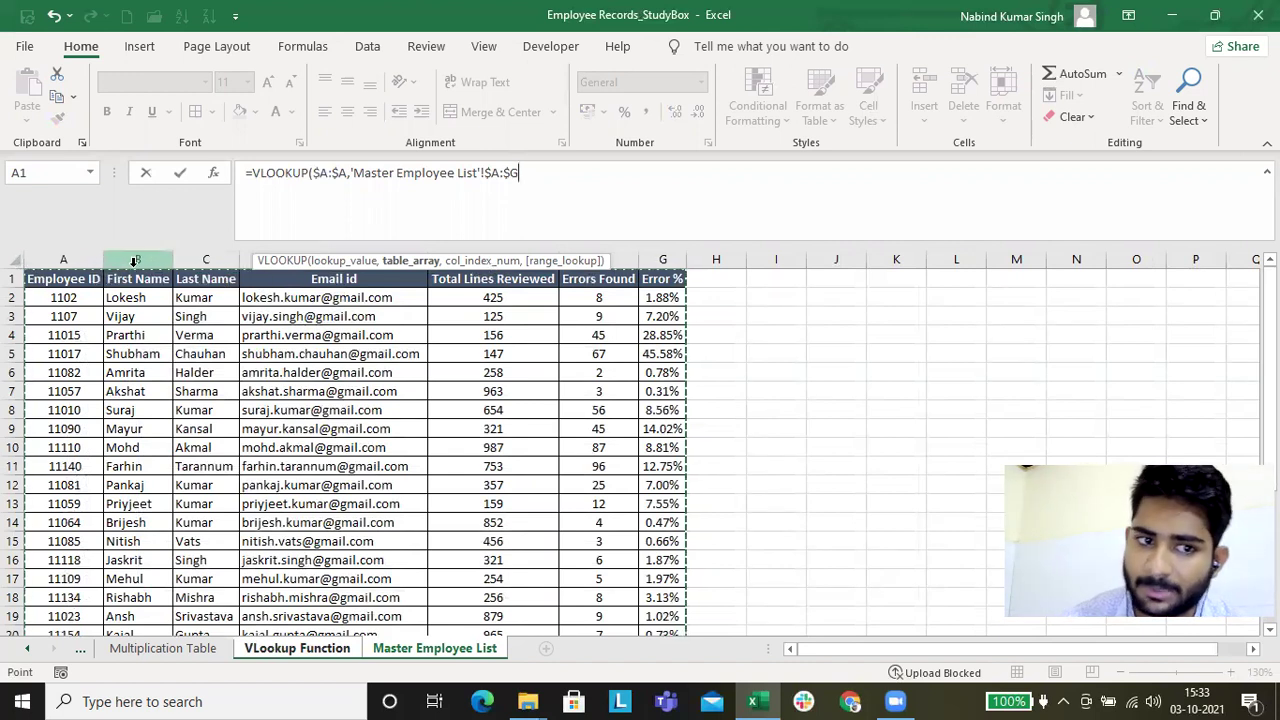
text(,)
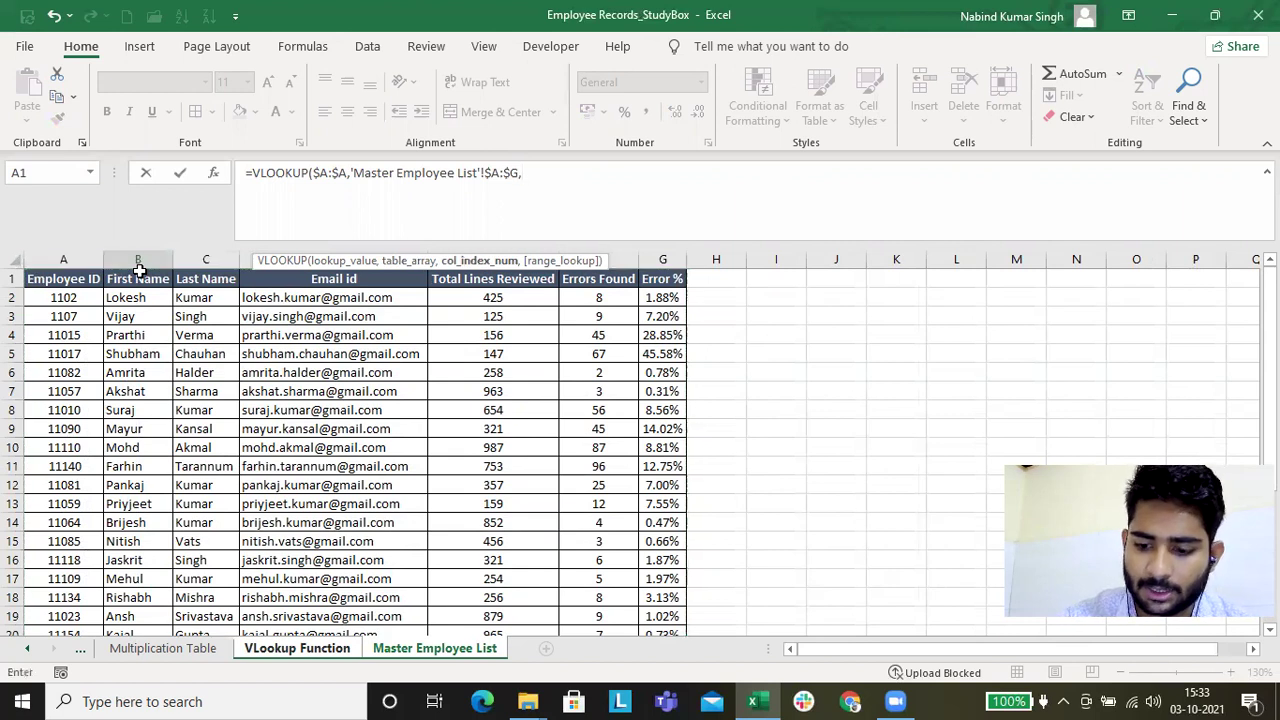
text(2,)
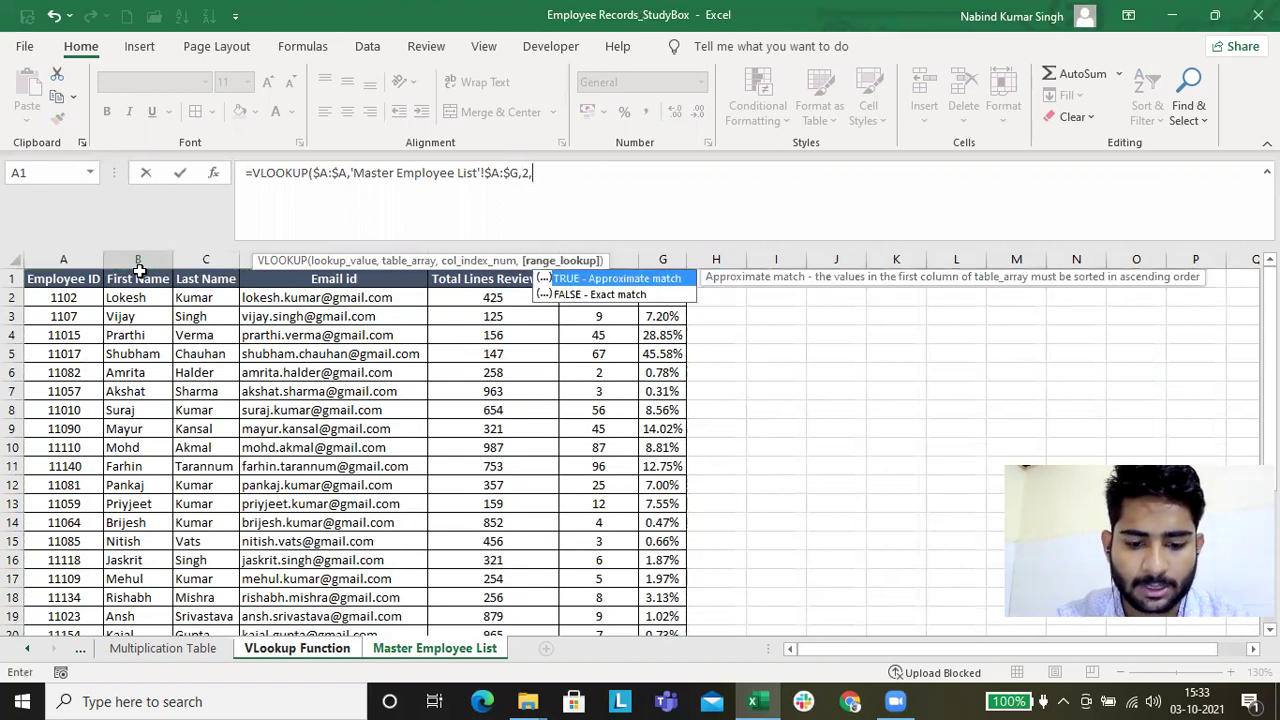
text())
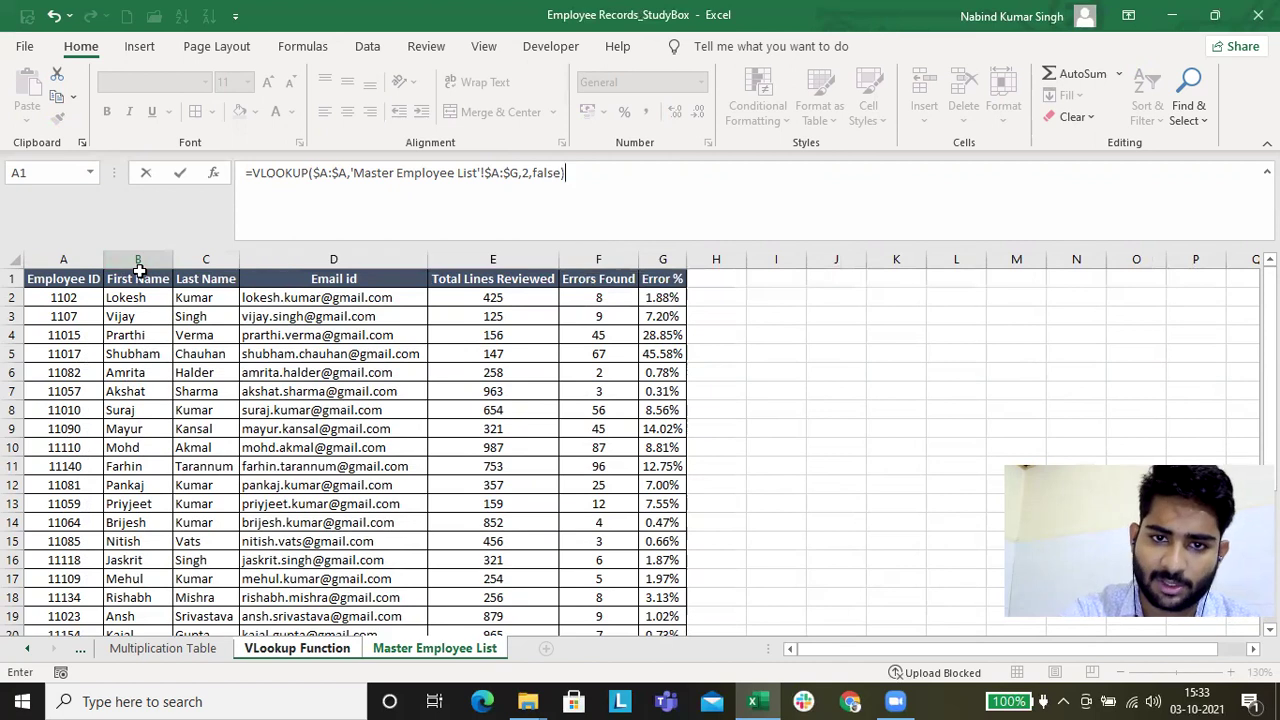
key(Return)
key(Left)
key(Up)
key(ctrl+Down)
key(Right)
key(ctrl+shift+Up)
key(ctrl+d)
- Copy B2's lookup formula into C2, D2 and E2
key(Right)
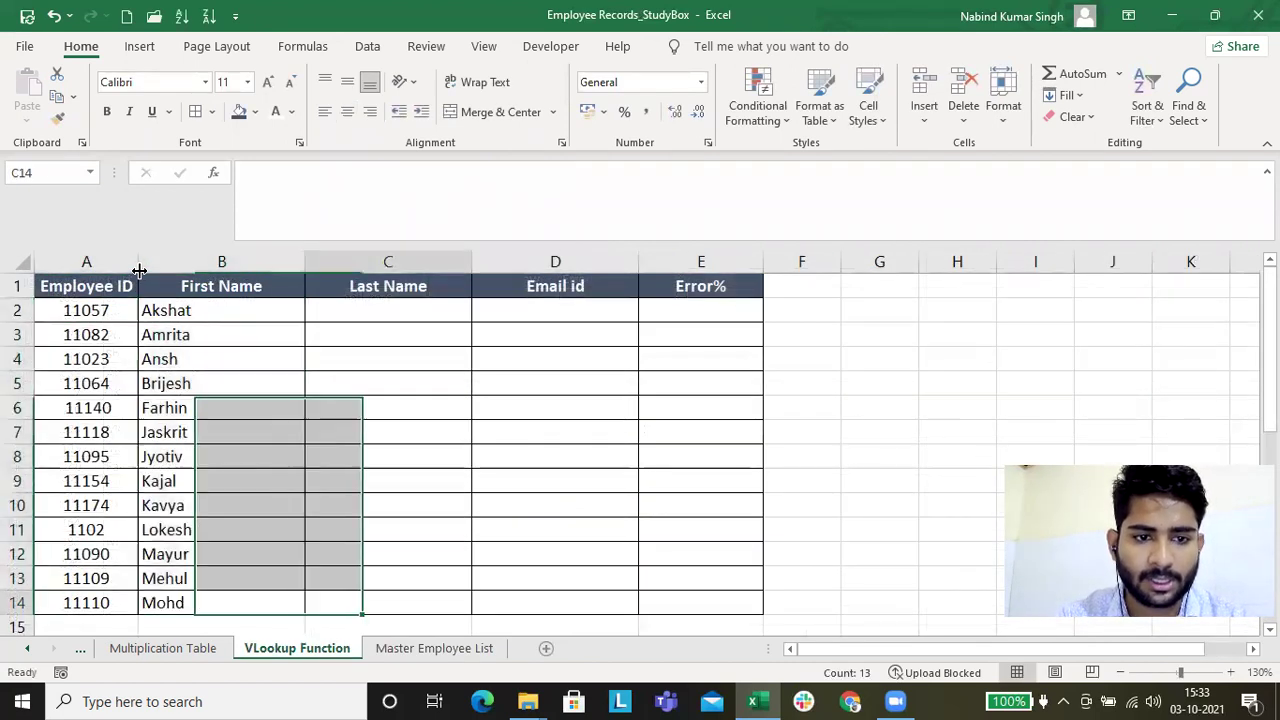
key(Up)
key(Up)
key(Up)
key(ctrl+Up)
key(Left)
key(Down)
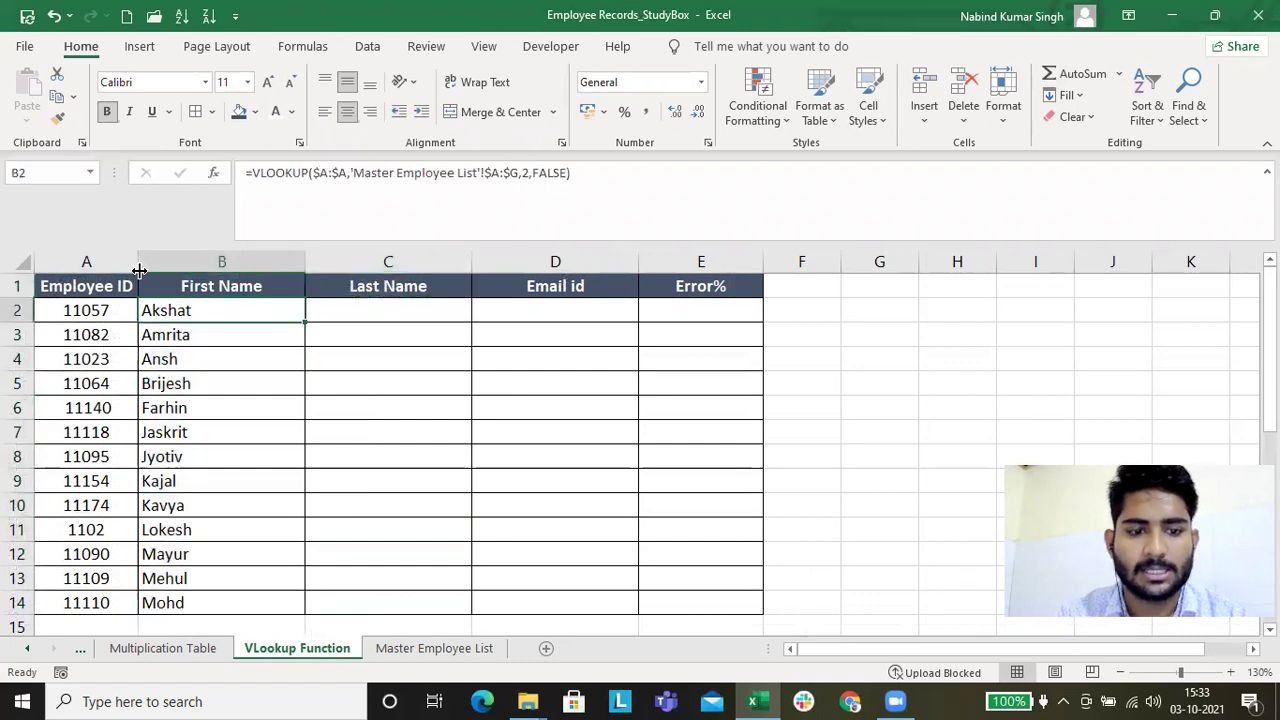
key(ctrl+c)
key(Right)
key(ctrl+v)
key(Right)
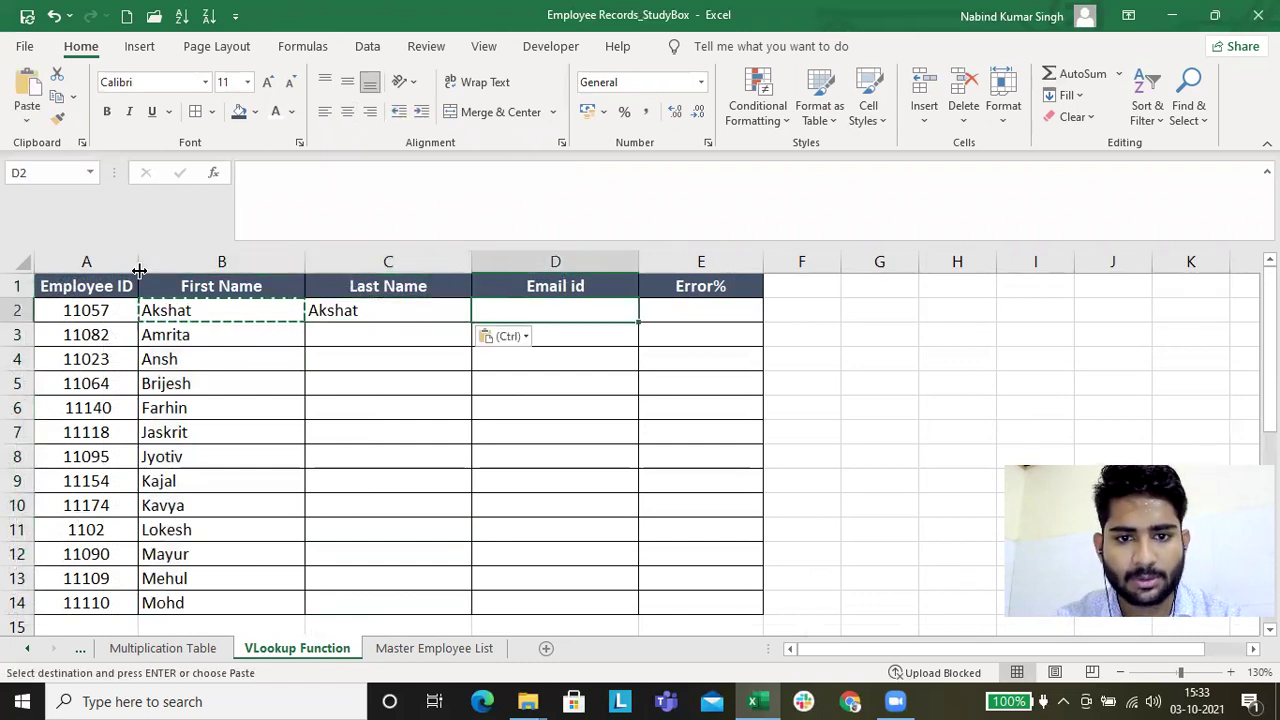
key(ctrl+v)
key(Right)
key(ctrl+v)
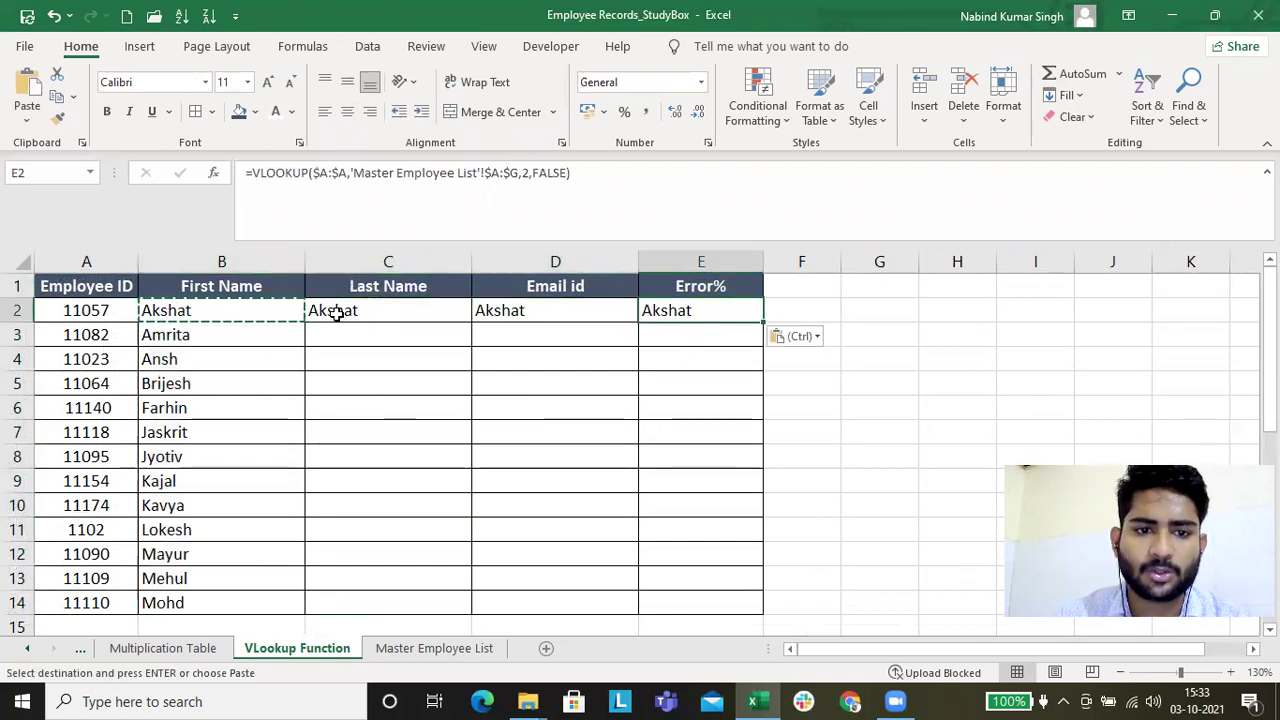
- Set C2's column index to 3 for the surname and D2's to 4 for the email
click(345, 310)
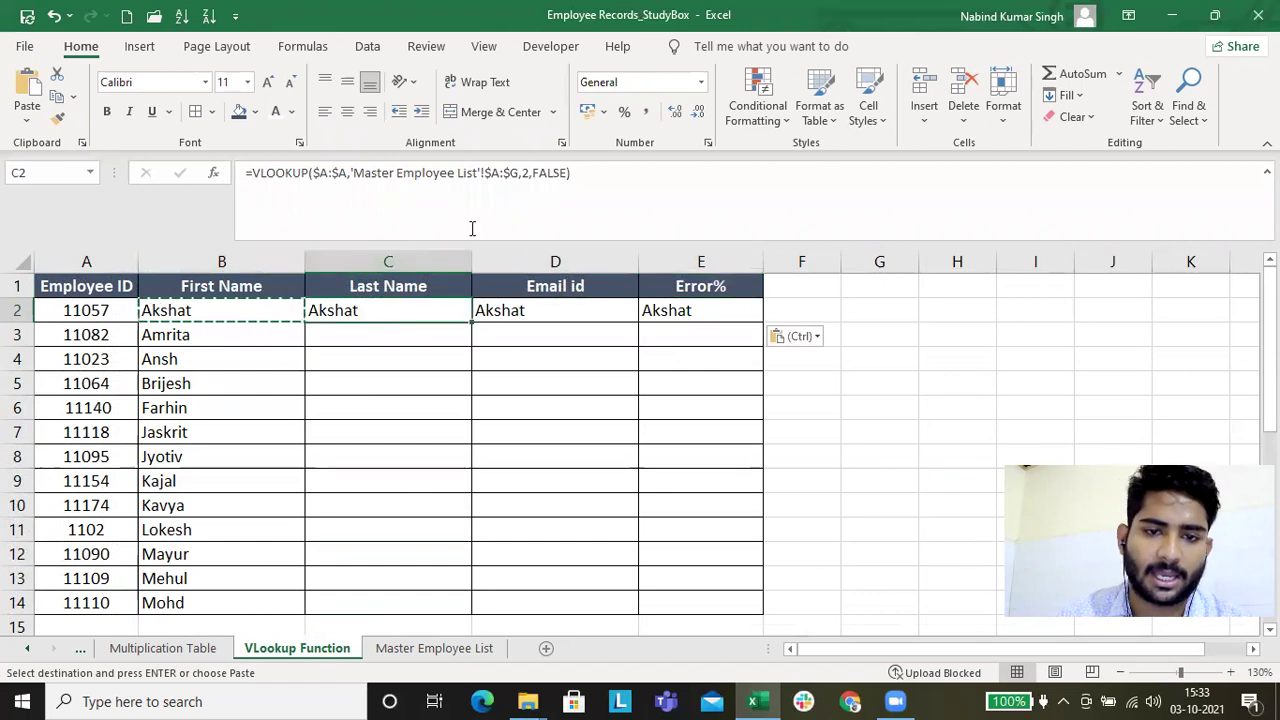
click(519, 173)
key(Delete)
text(3)
key(Return)
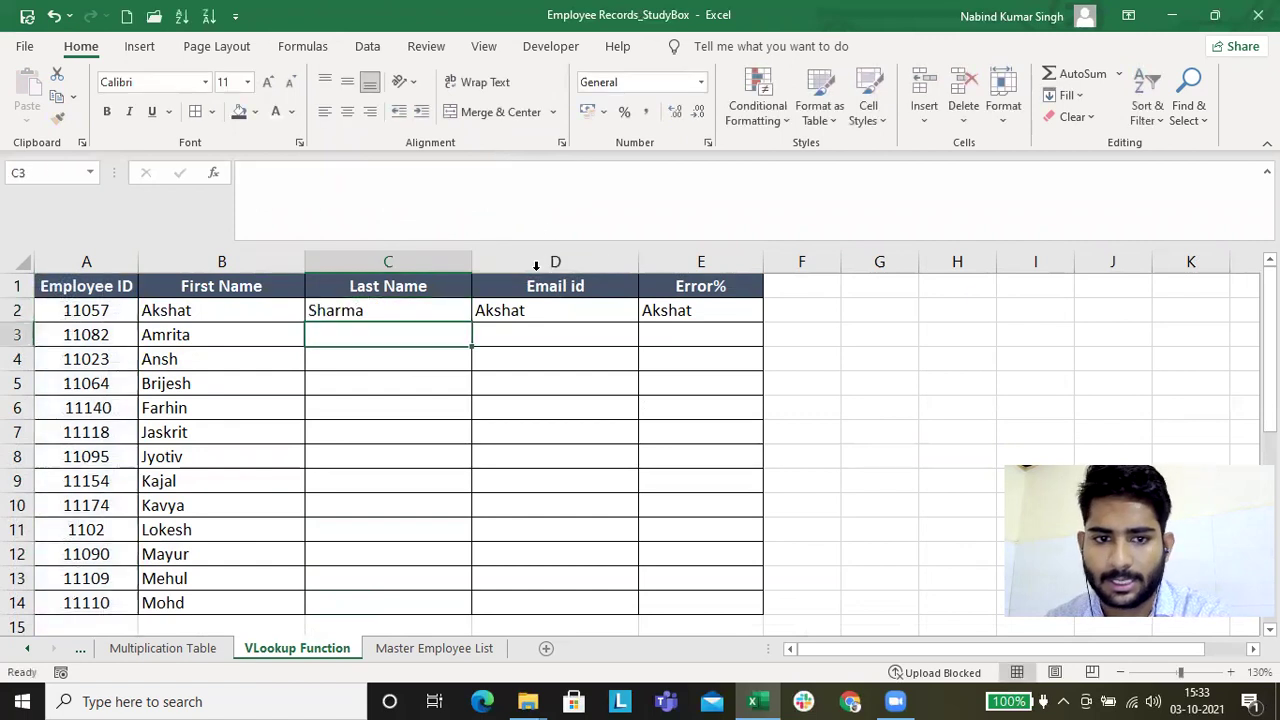
click(522, 310)
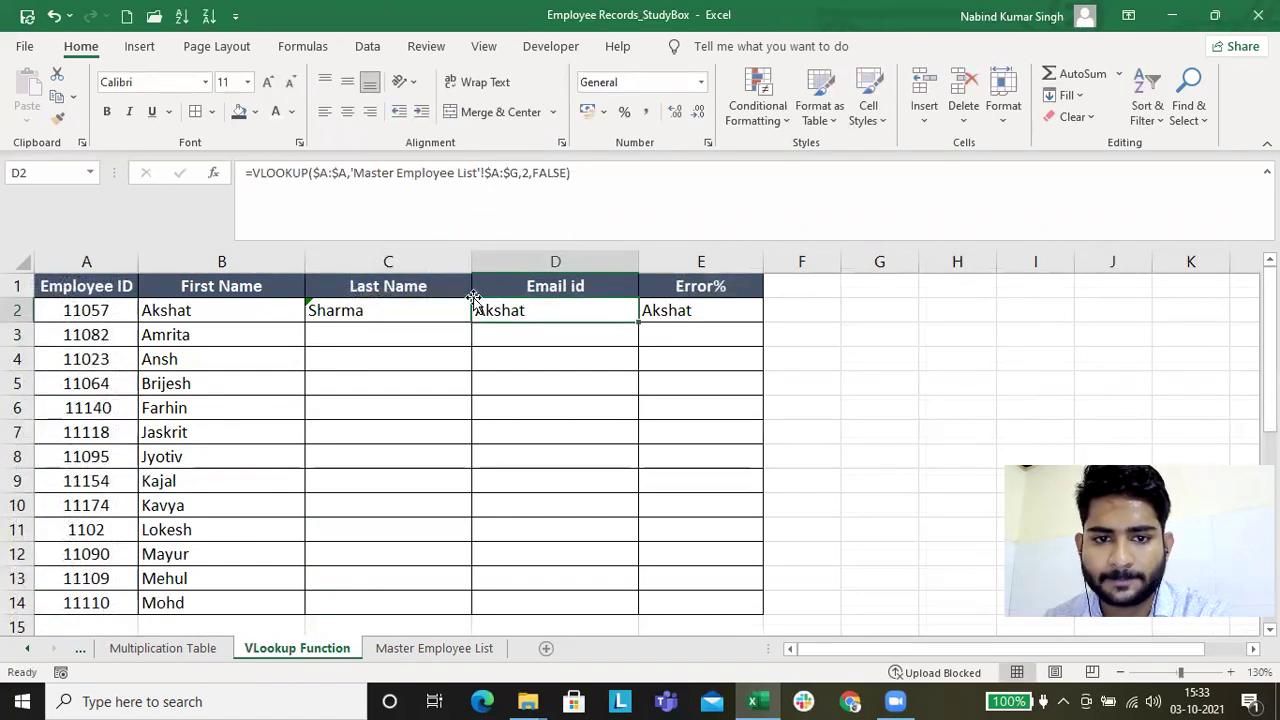
click(519, 173)
key(Delete)
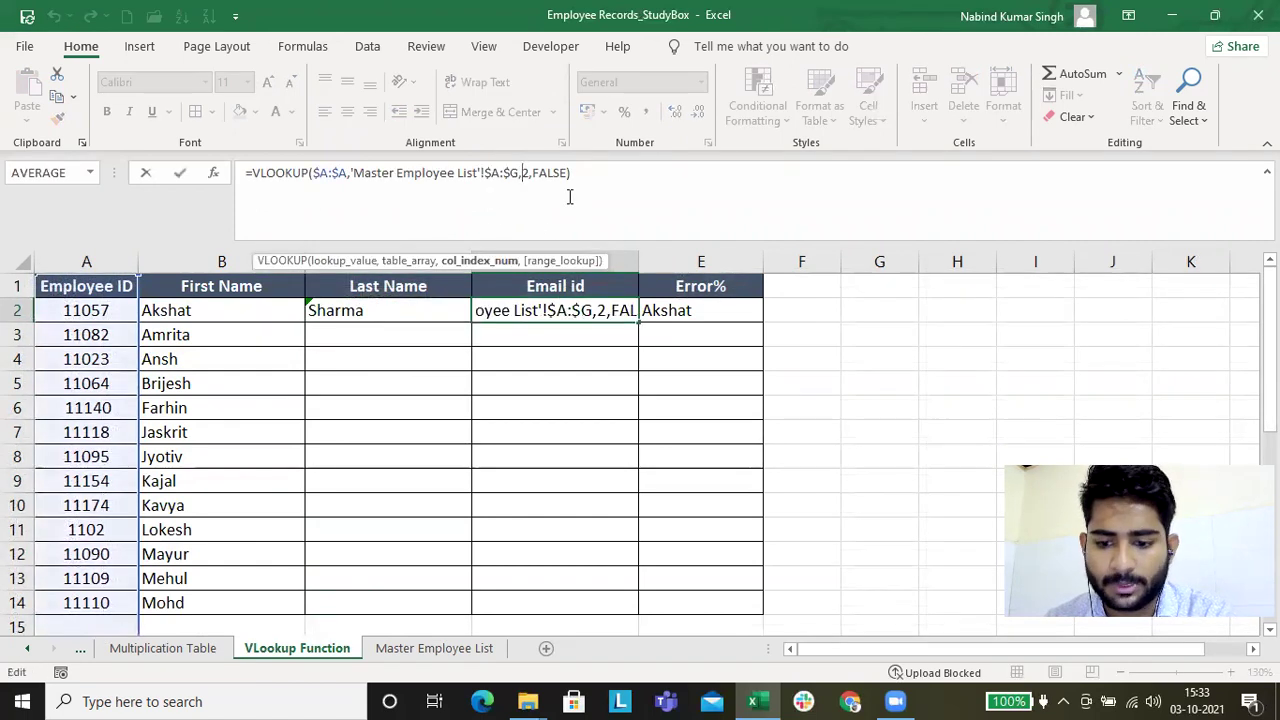
text(4)
key(Return)
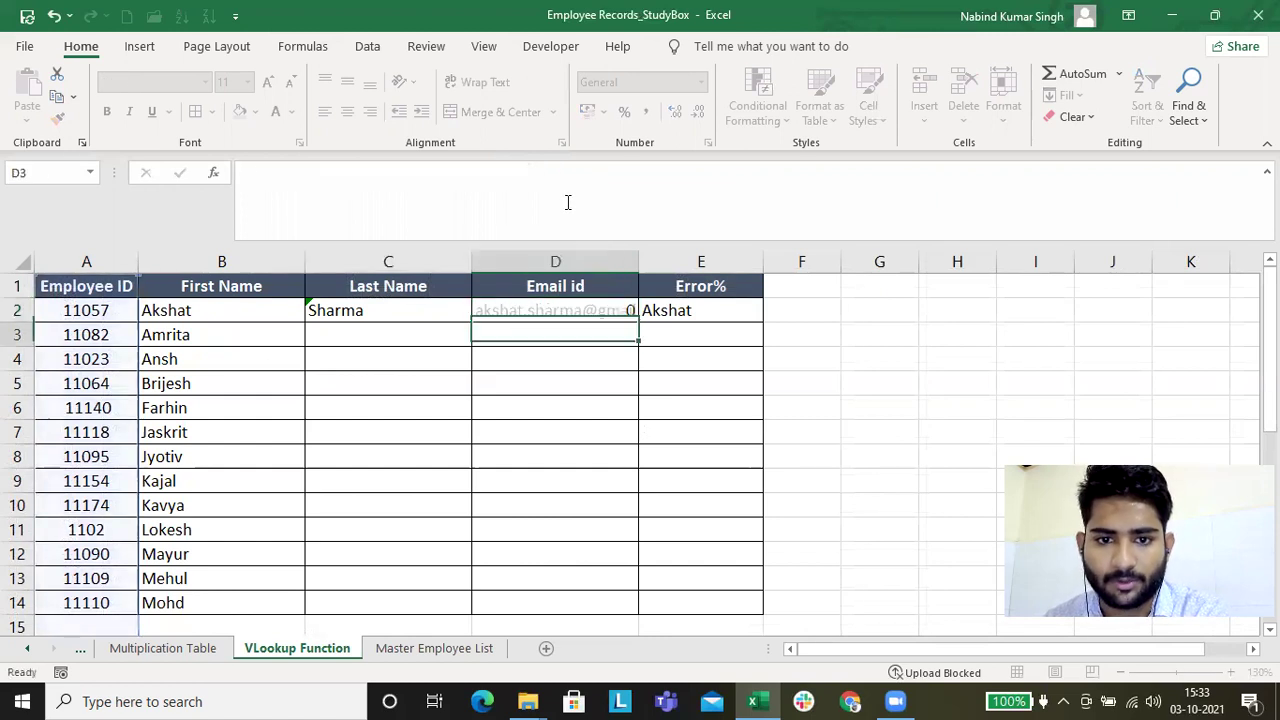
- Set E2's column index to 7 so it returns the error value 0.003115265
click(605, 311)
click(666, 311)
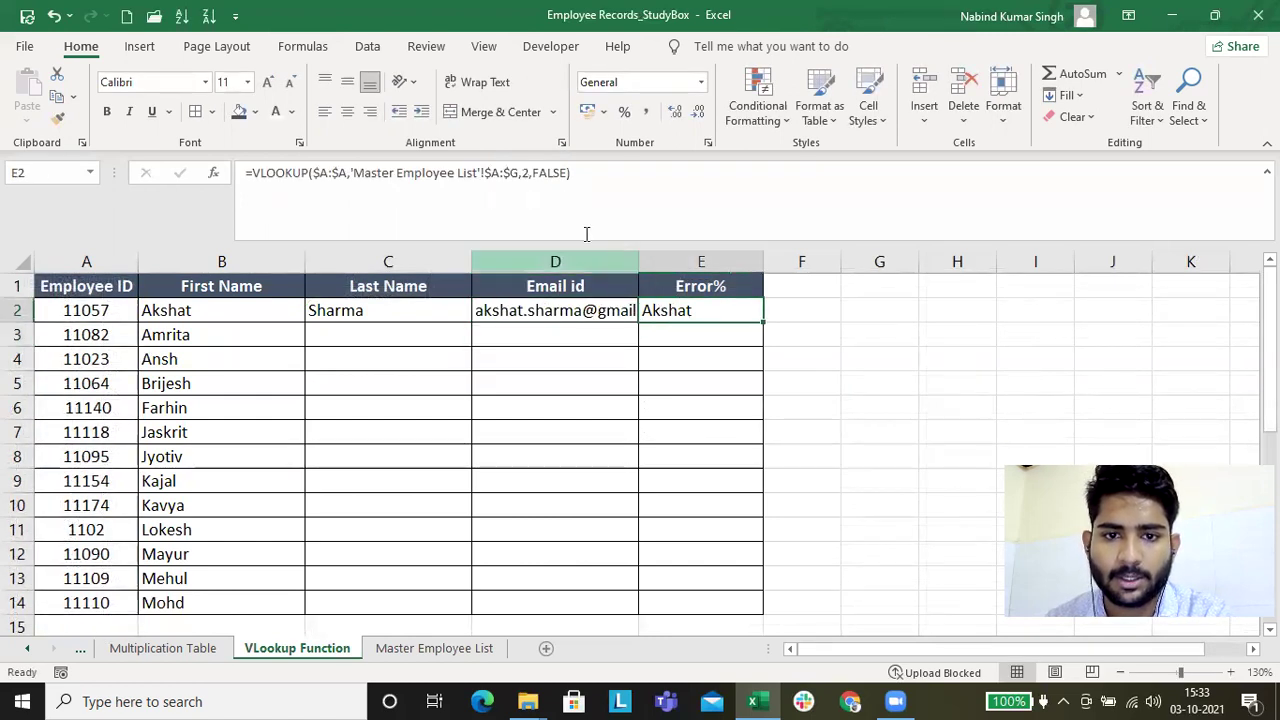
click(534, 173)
key(BackSpace)
text(7)
key(Return)
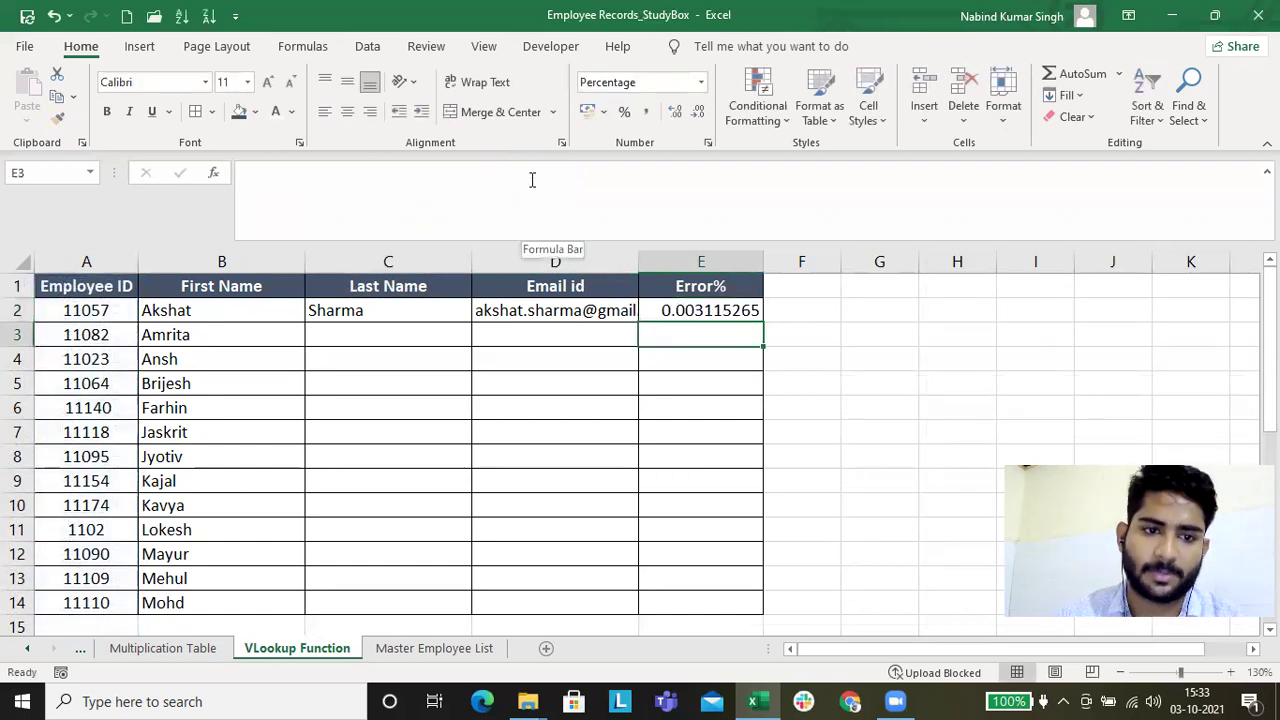
- Fill the row 2 lookups down to row 14 and format E2:E14 as two-decimal percentages
mouse_move(229, 311)
mouse_down()
mouse_move(756, 340)
mouse_move(732, 608)
mouse_up()
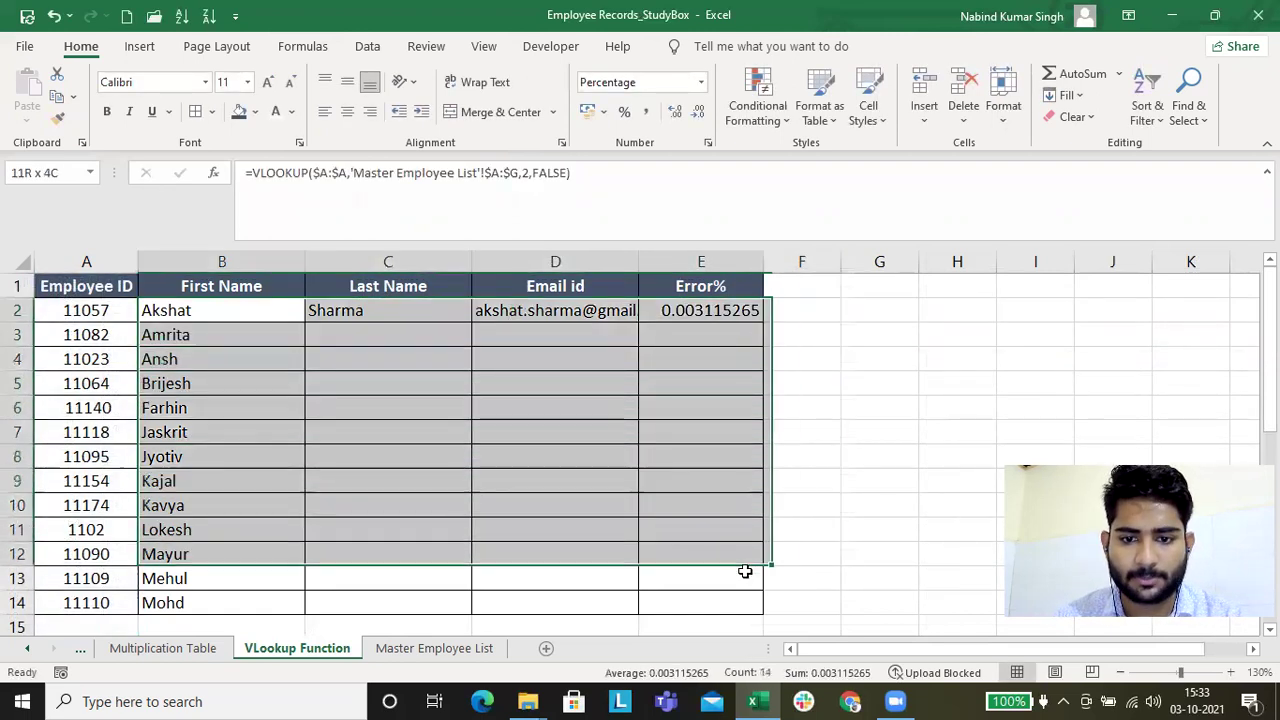
key(ctrl+d)
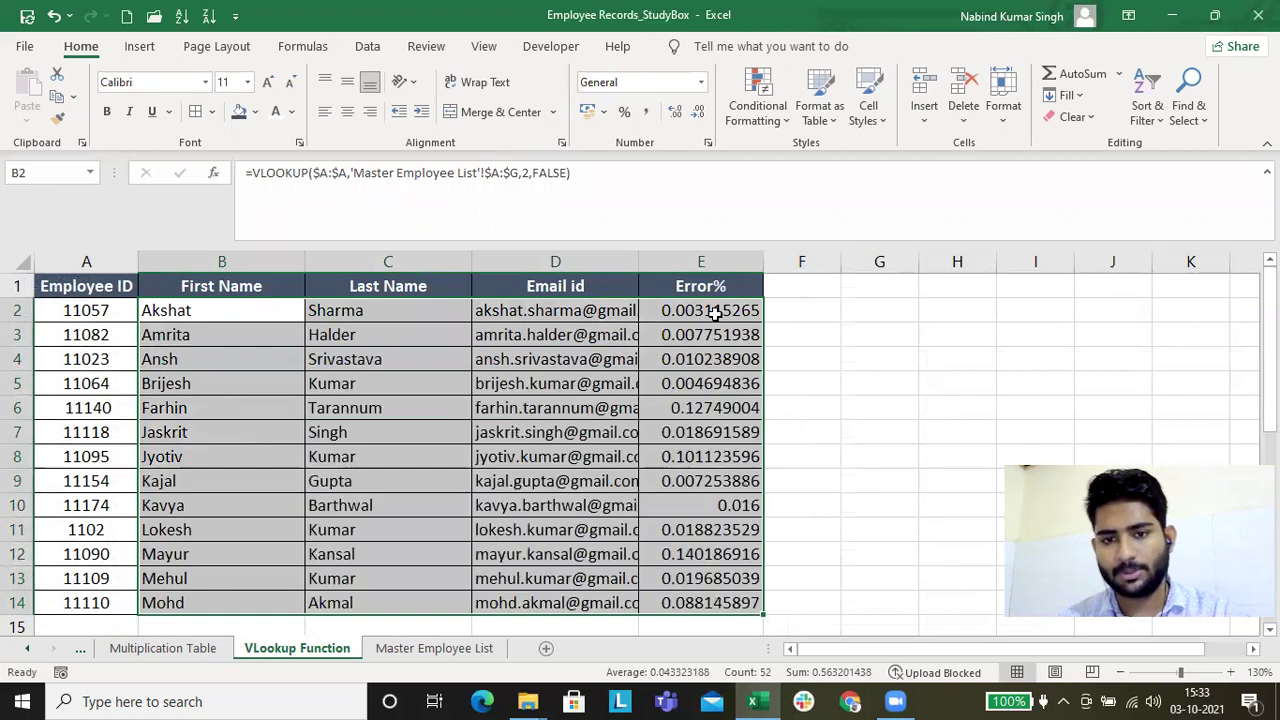
drag(693, 311, 726, 606)
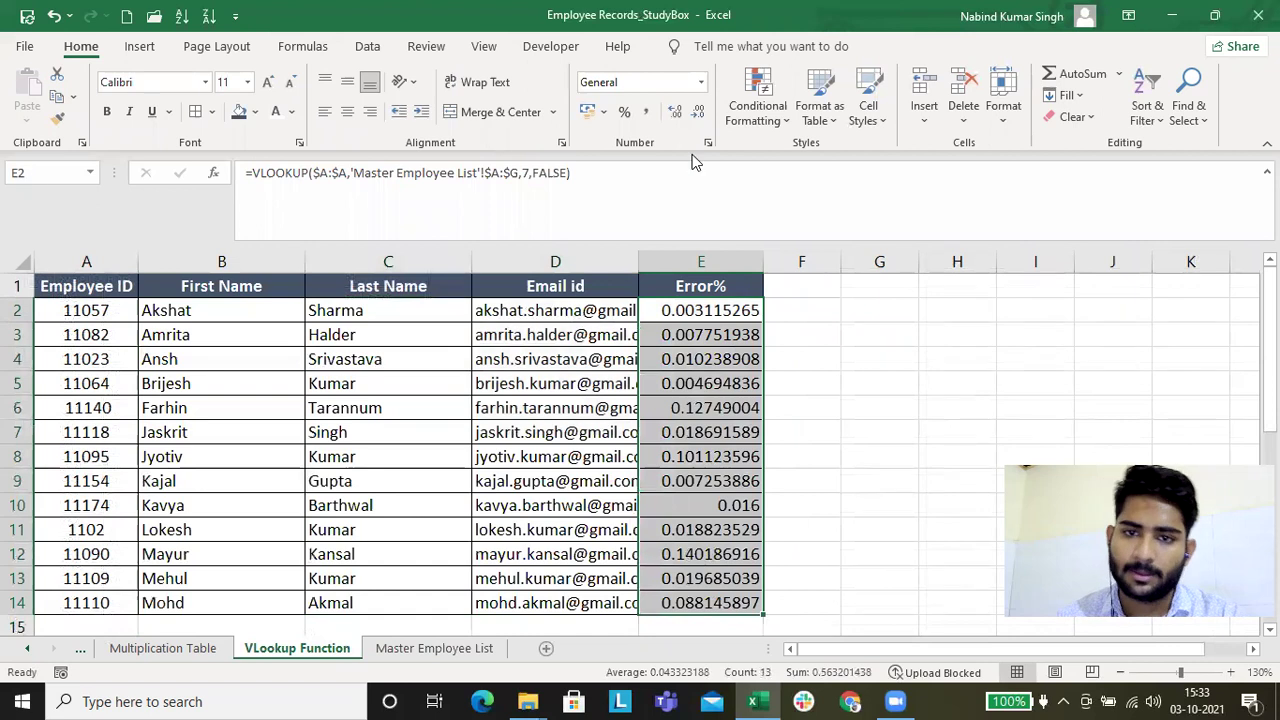
click(624, 111)
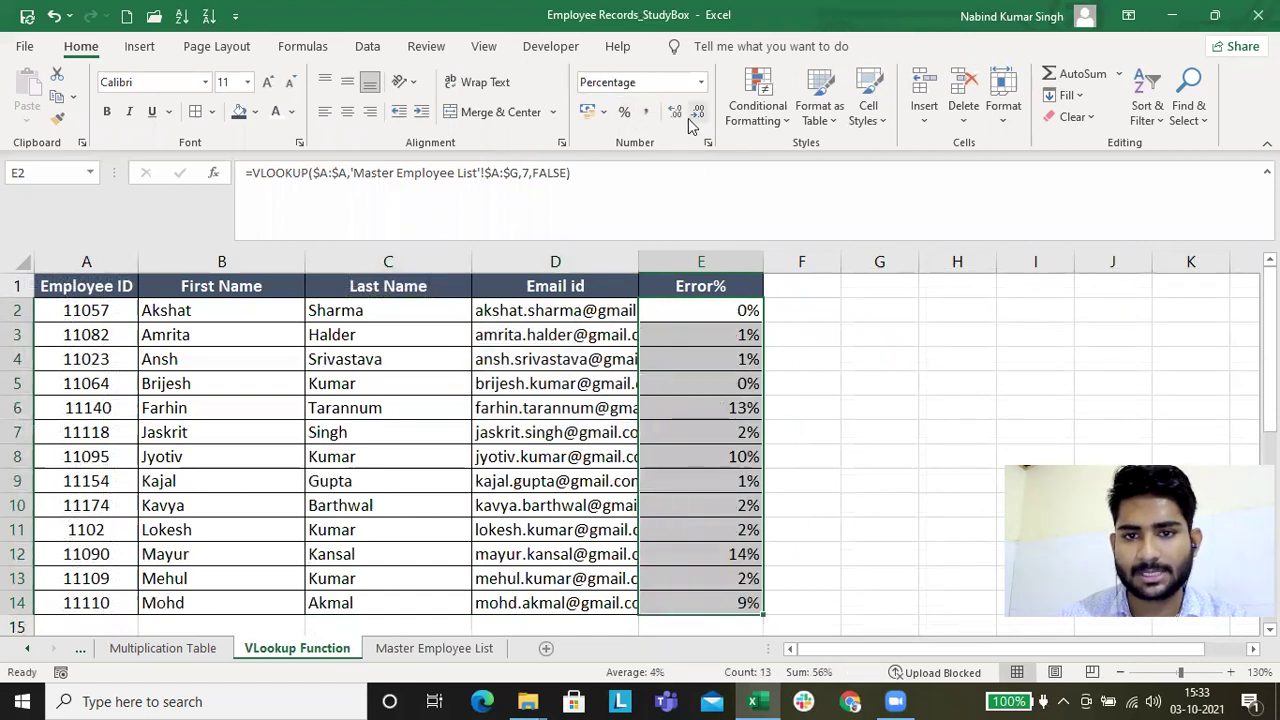
click(678, 113)
click(678, 113)
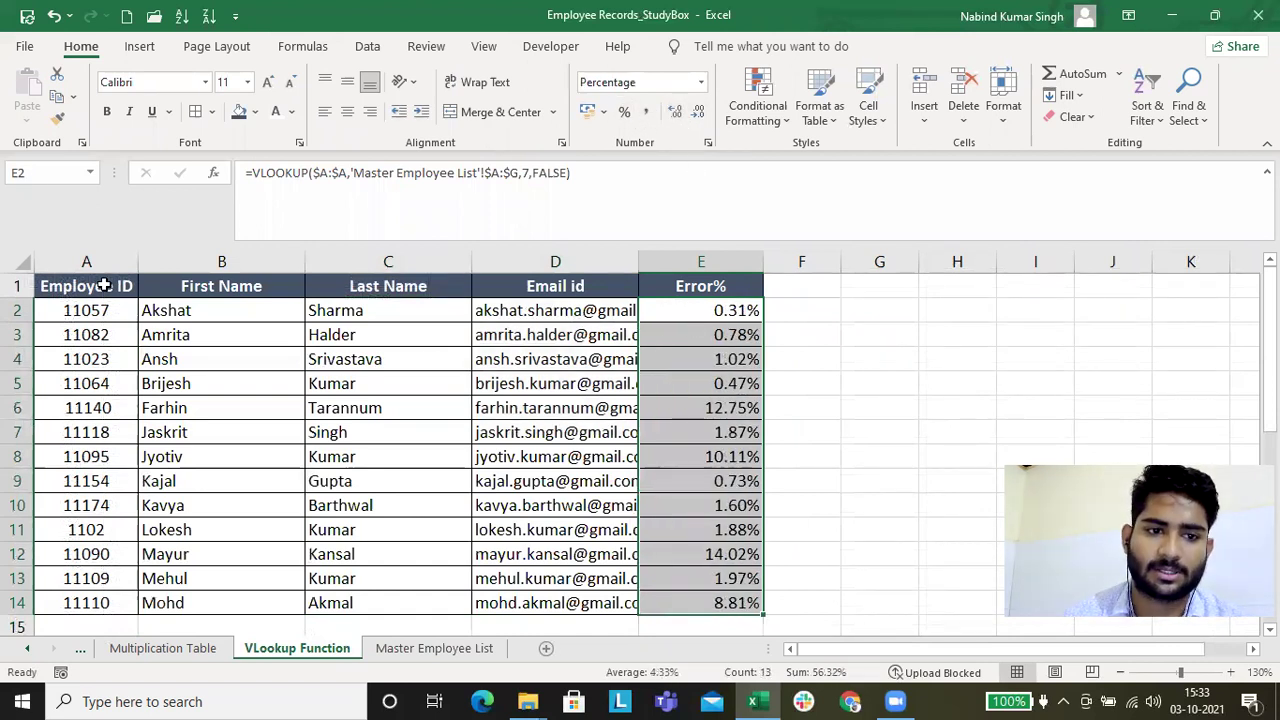
- AutoFit columns A–E of the table to their contents with Alt+H,O,I
drag(88, 286, 709, 606)
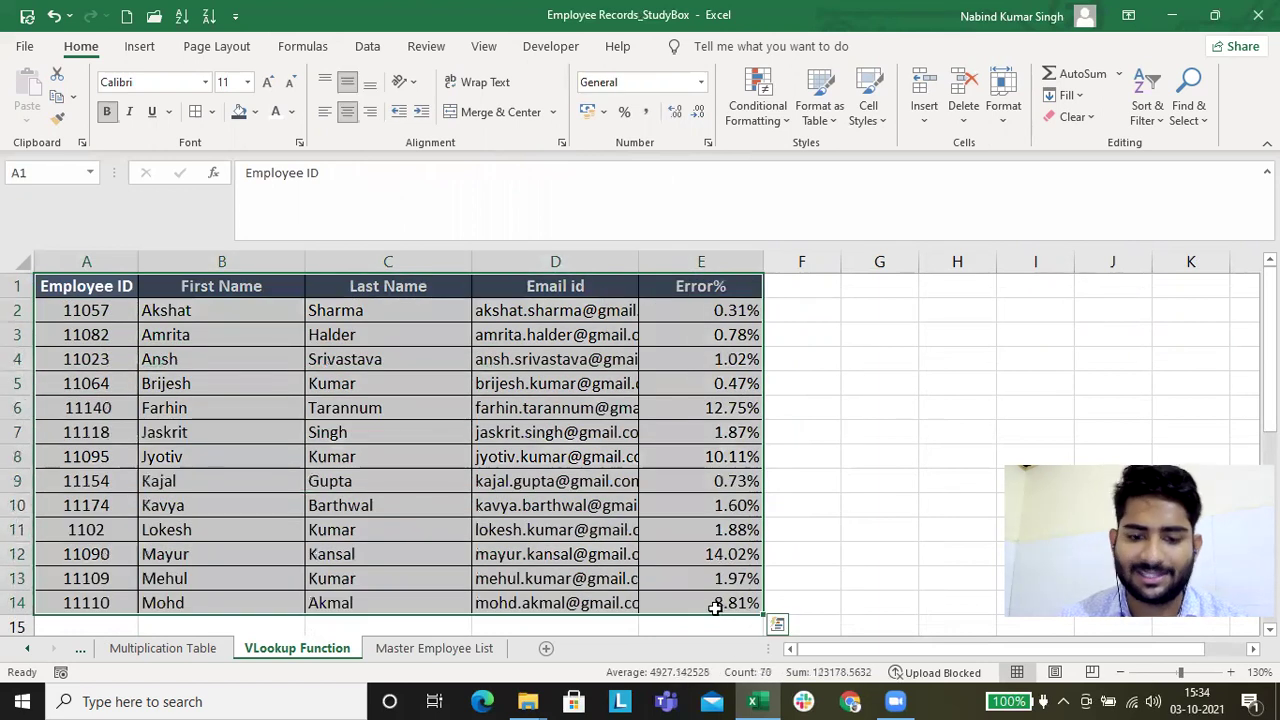
key(alt+h)
key(o)
key(i)
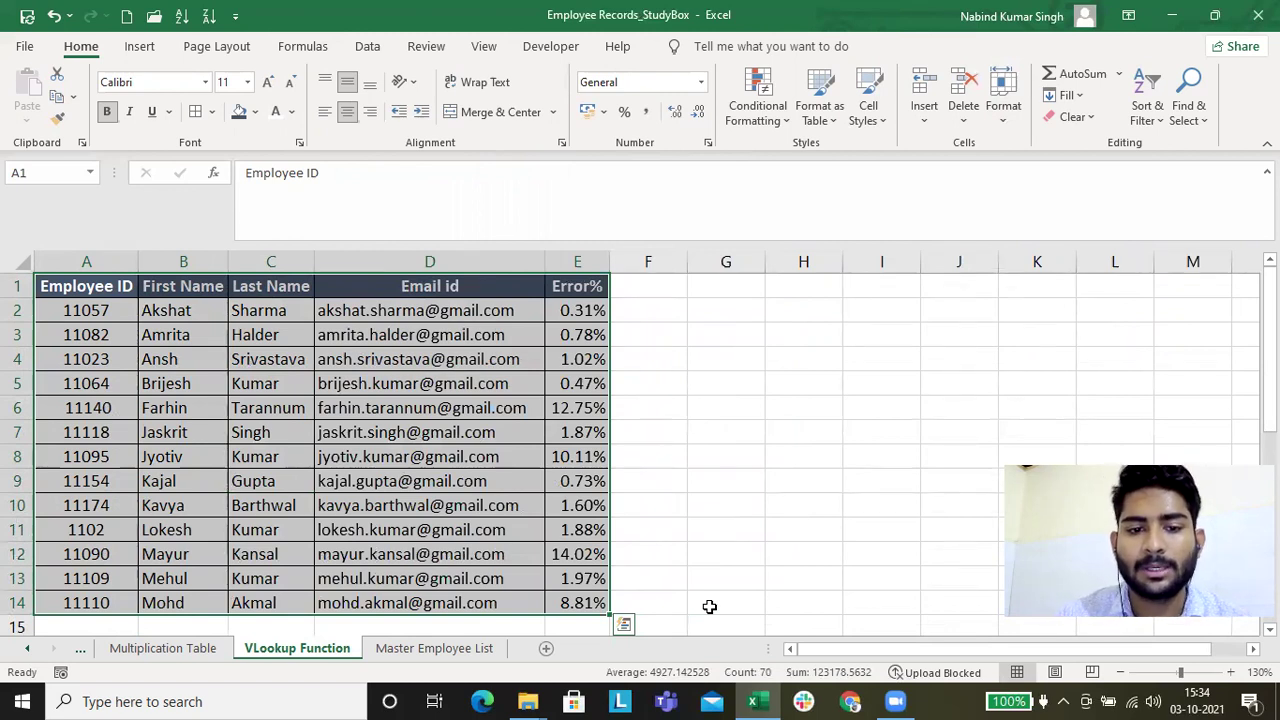
click(269, 330)
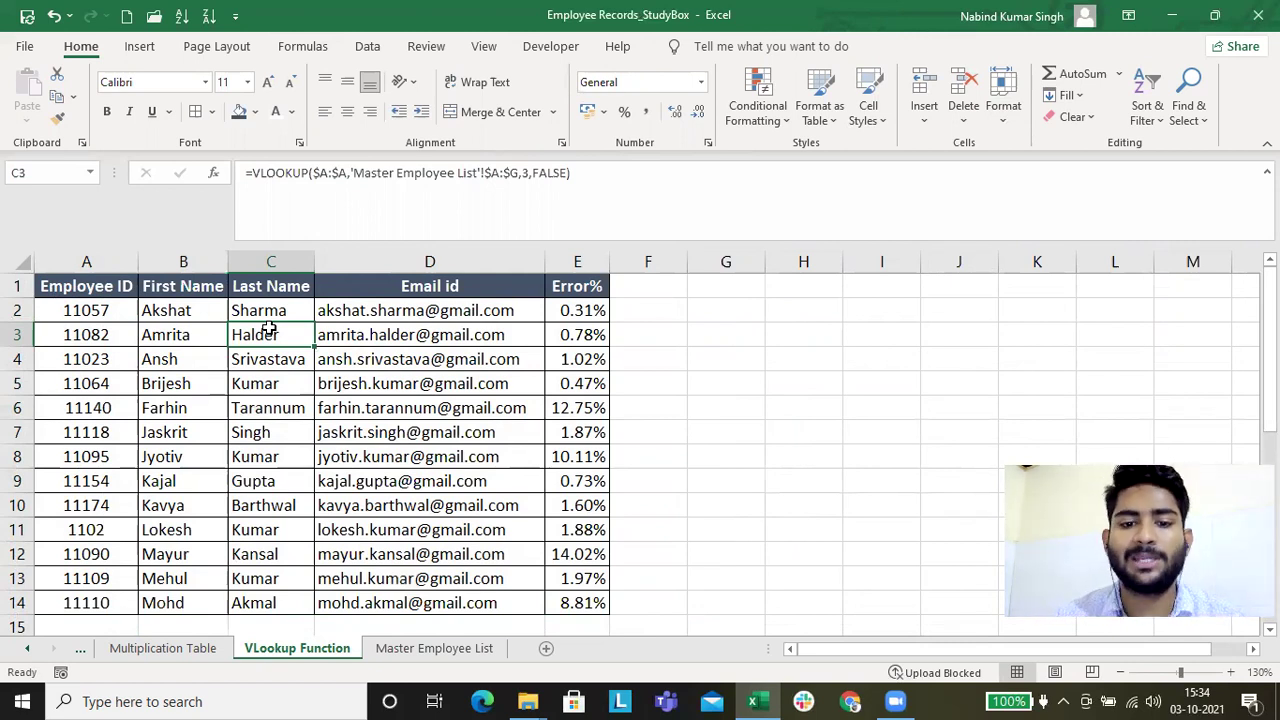
- Copy the whole Master Employee List table and paste it into a new blank workbook
click(402, 656)
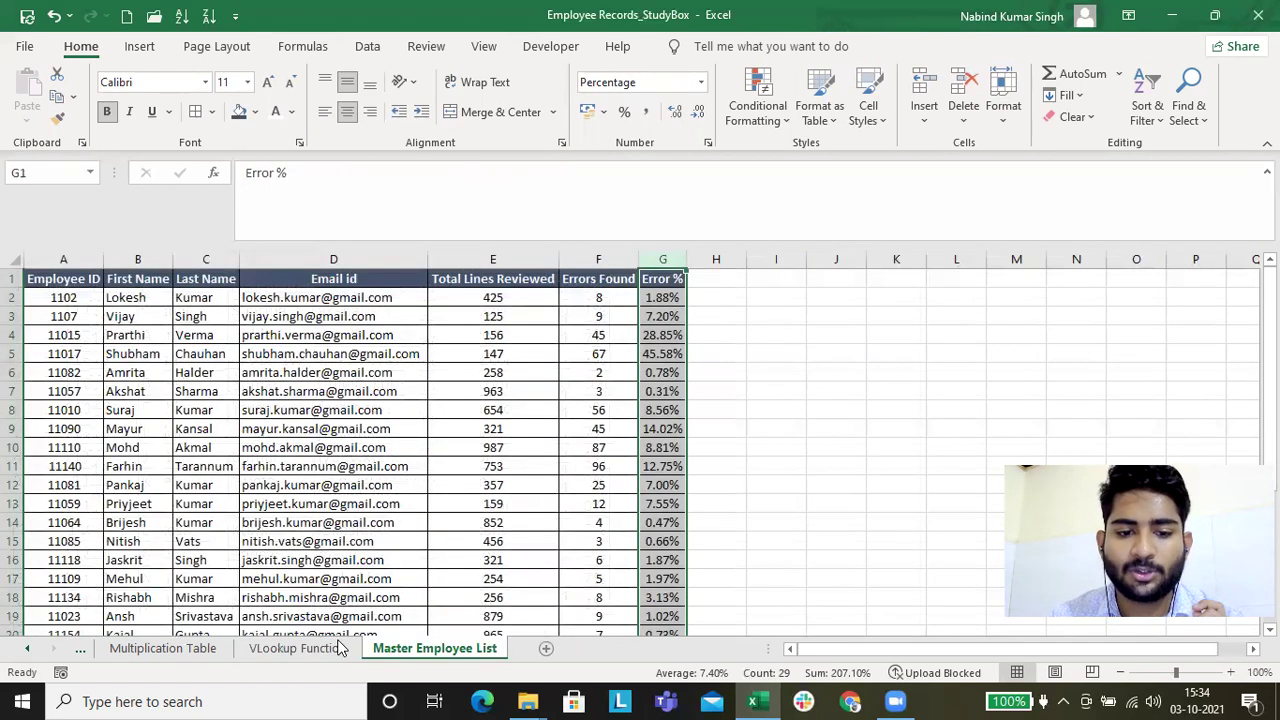
click(300, 648)
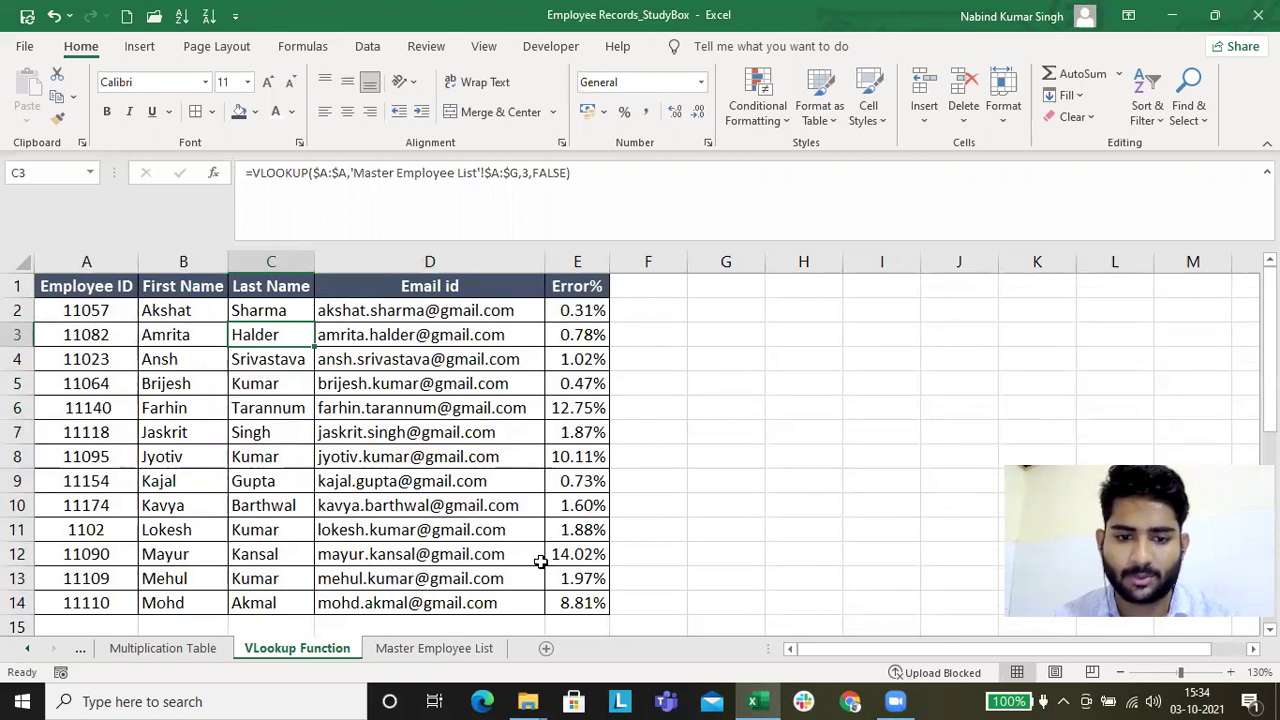
click(437, 650)
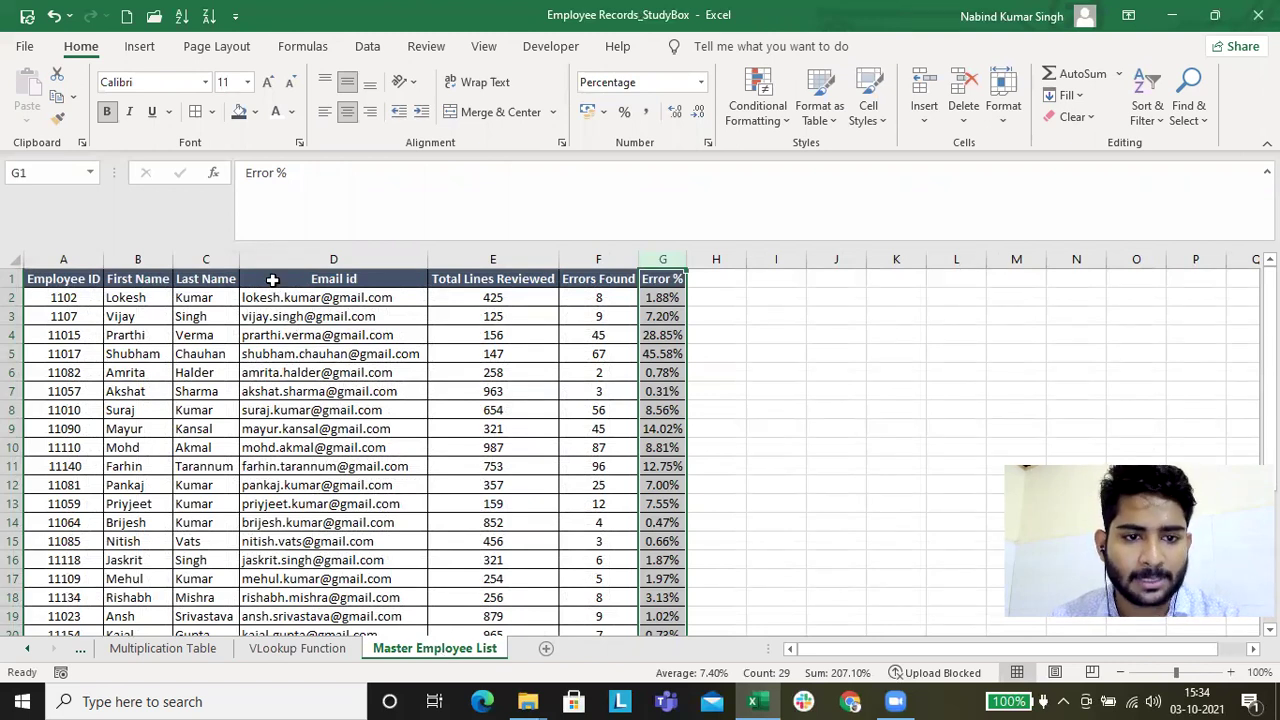
click(272, 280)
key(ctrl+a)
scroll(272, 280, down, 3)
key(ctrl+c)
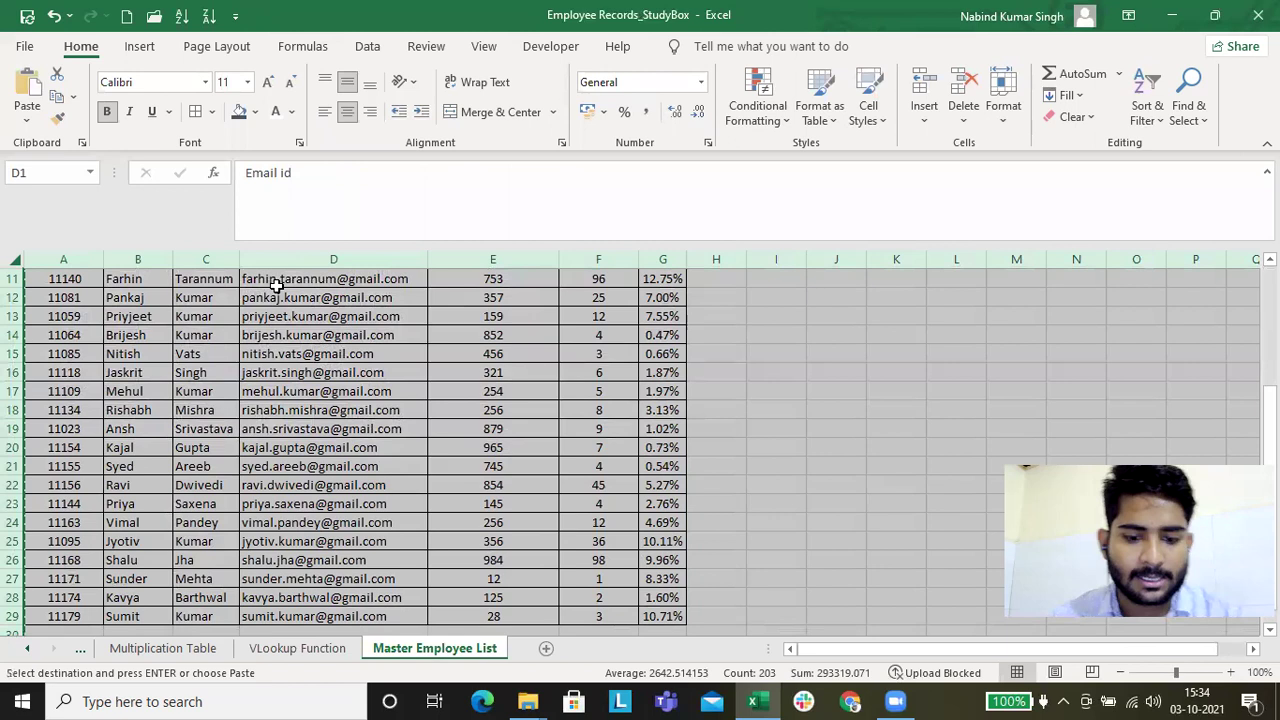
key(ctrl+n)
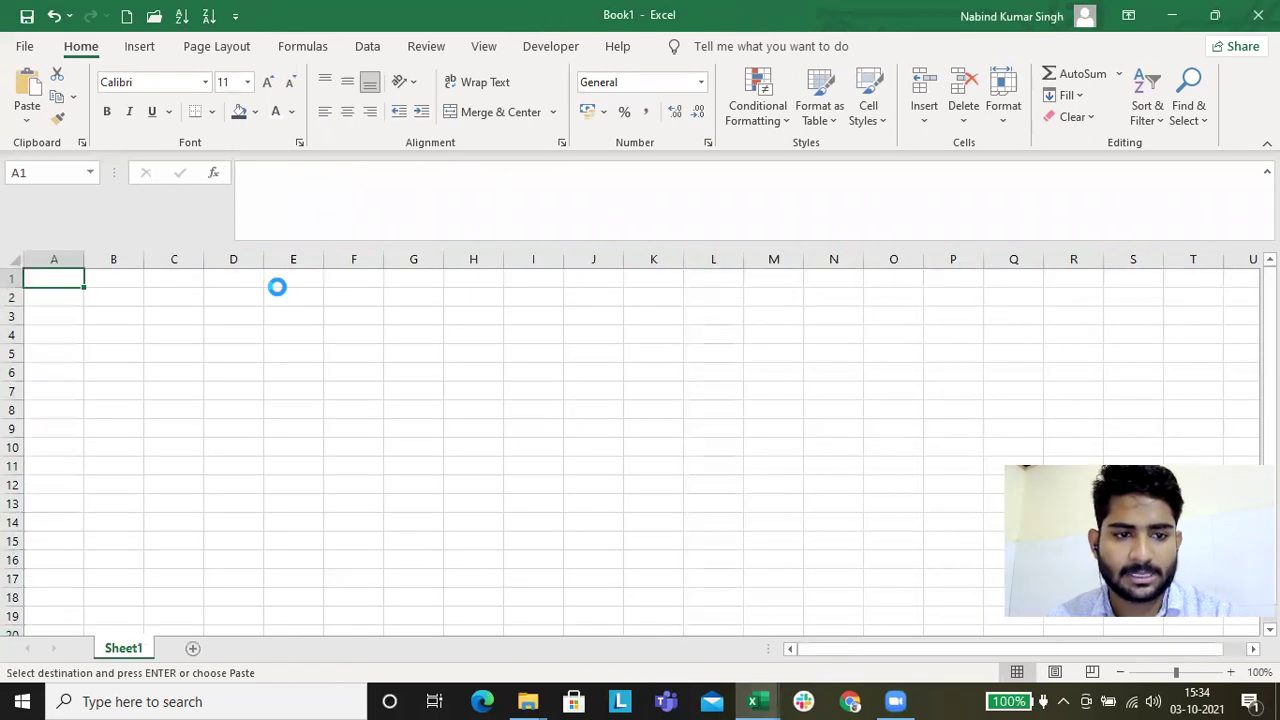
key(ctrl+v)
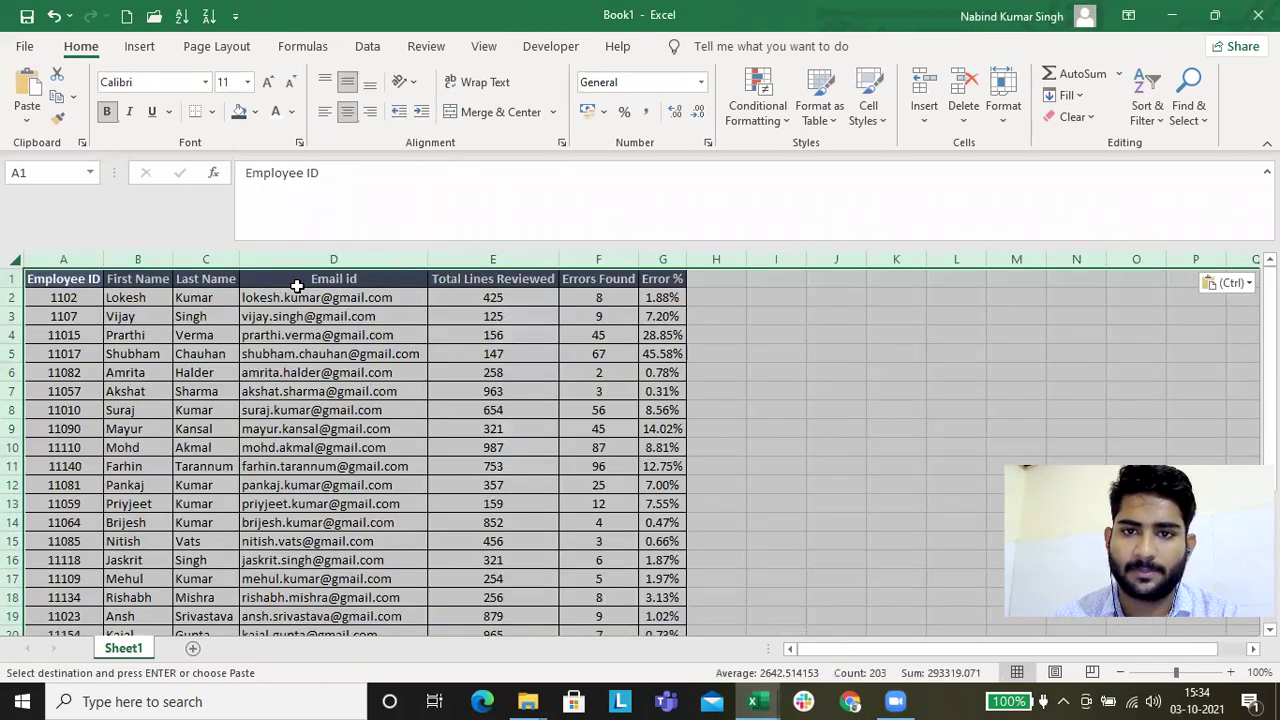
- Back in the original workbook, clear the lookup results B2:E14 on VLookup Function
key(alt+Tab)
scroll(172, 312, up, 2)
scroll(172, 312, up, 2)
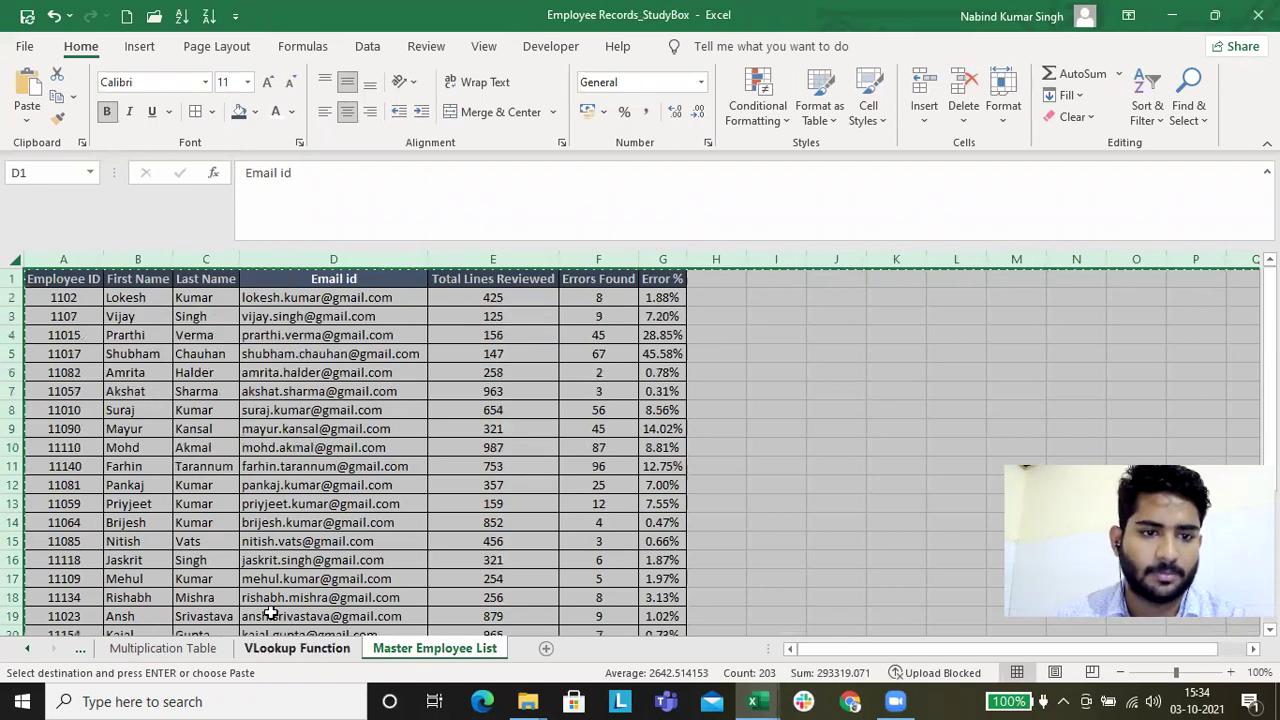
click(297, 648)
key(ctrl+shift+Down)
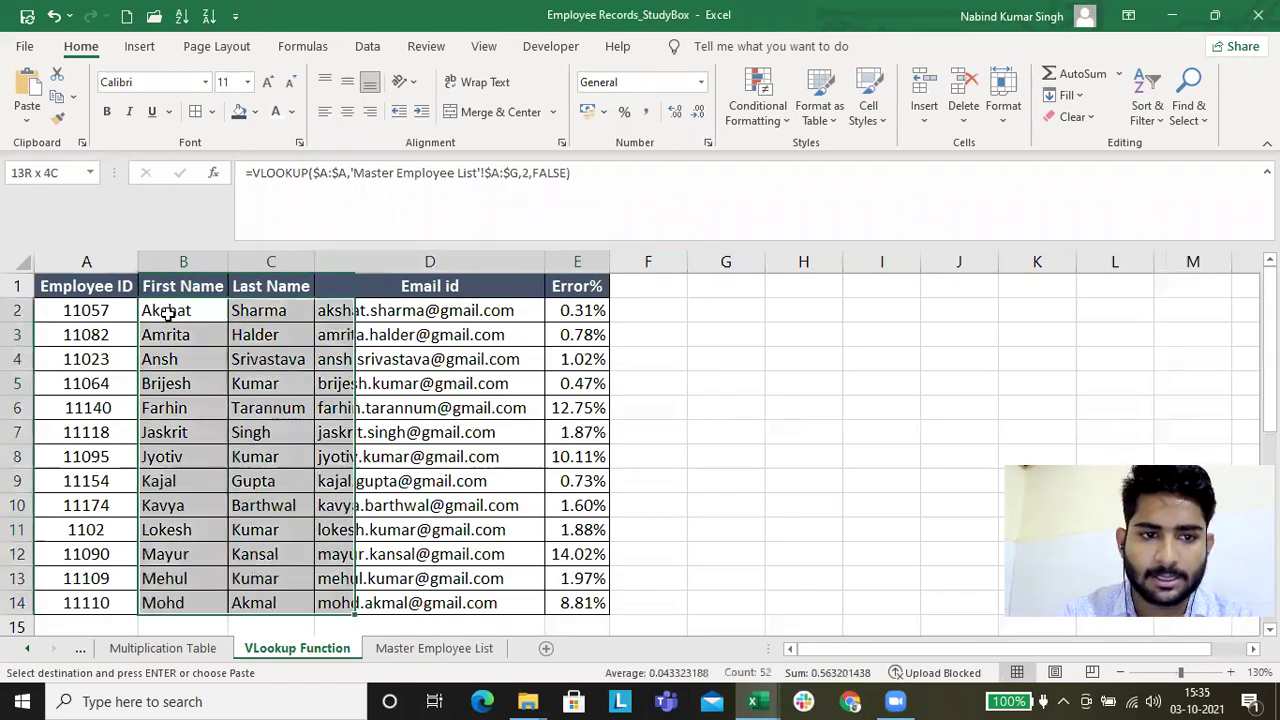
key(ctrl+shift+Right)
key(Delete)
- In B2 begin =VLOOKUP($A:$A, with an absolute full-column A lookup value
key(Up)
key(Down)
text(=vlo)
key(Tab)
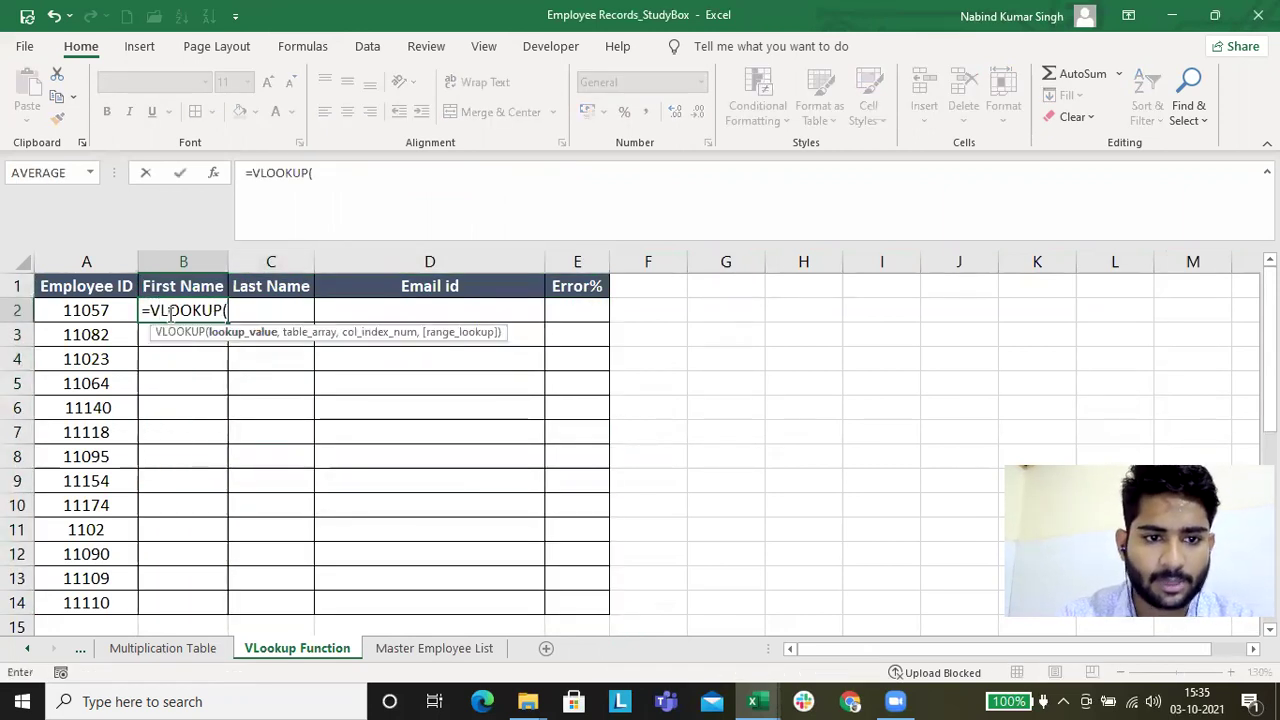
key(Left)
key(ctrl+space)
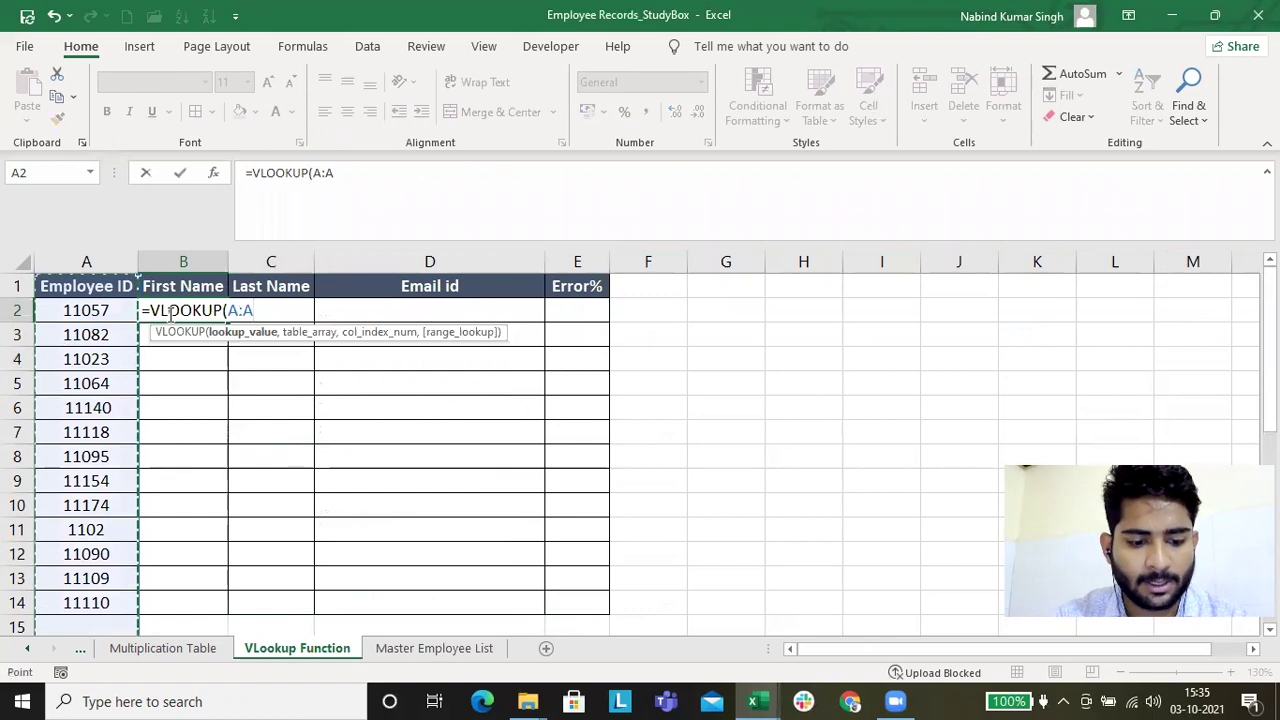
key(F4)
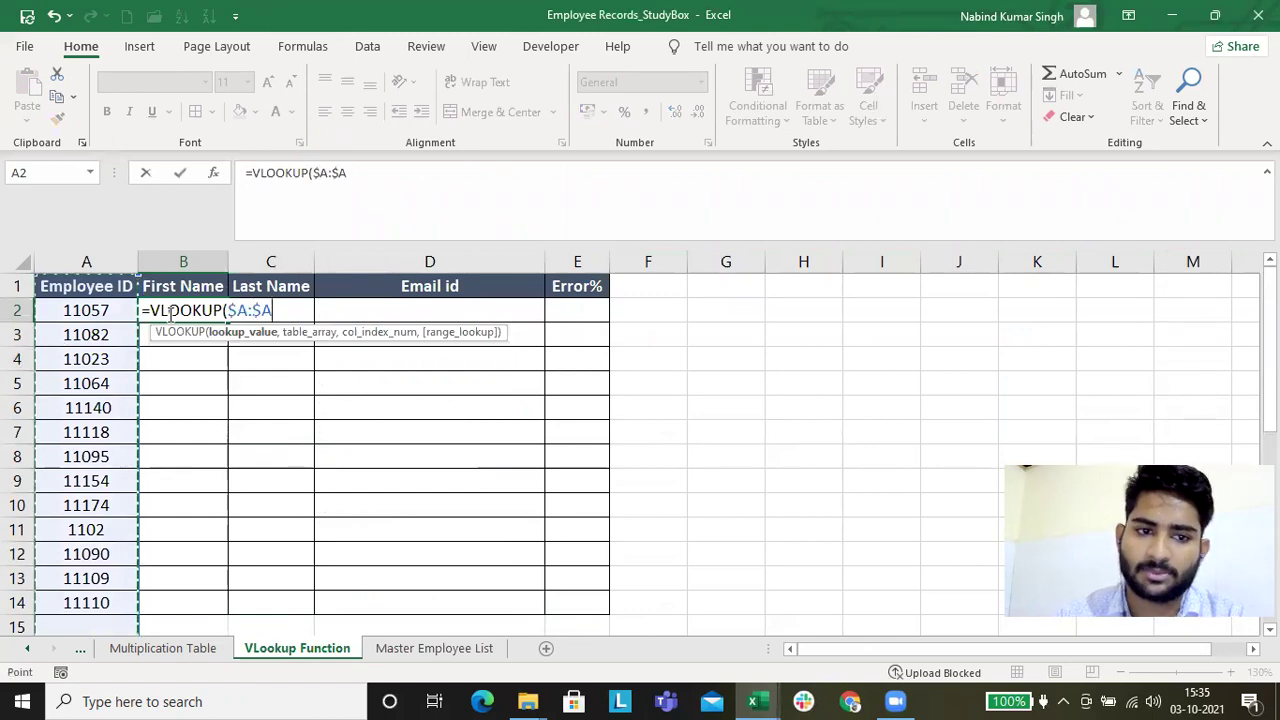
click(395, 167)
text(,)
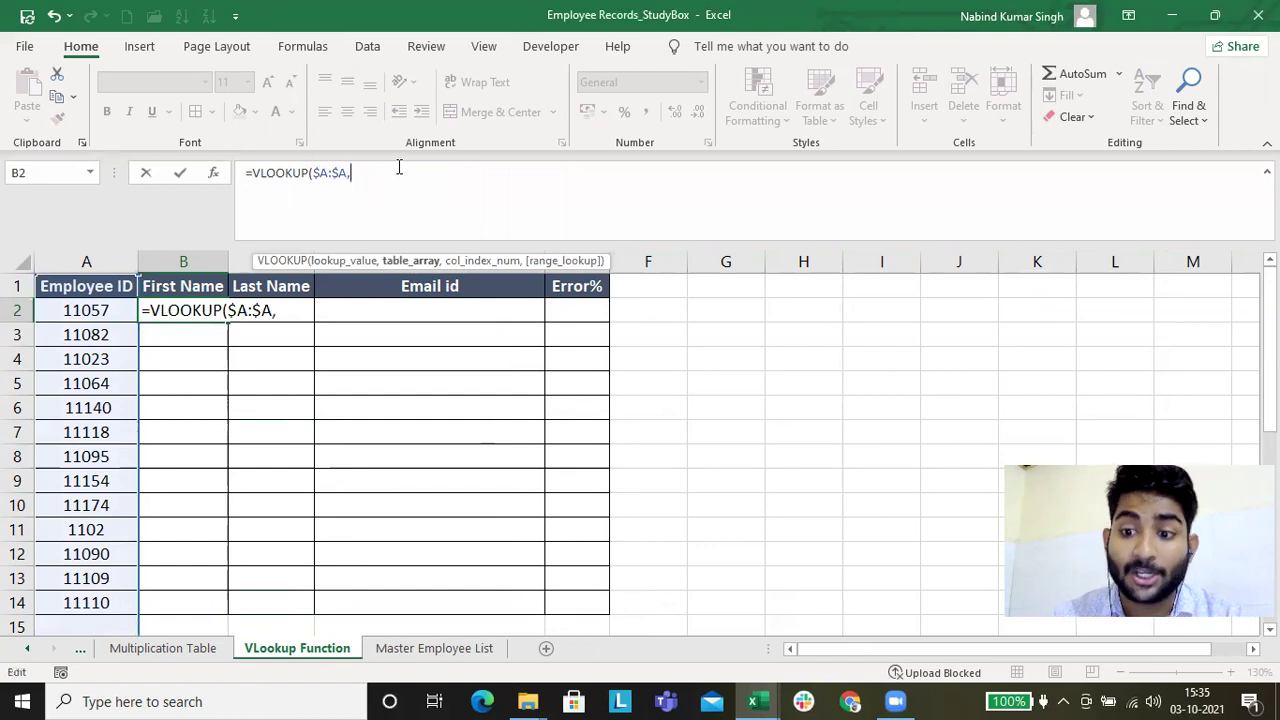
- Use Book1's absolute $A:$G range with index 2 and FALSE, returning Akshat
mouse_move(754, 701)
click(805, 628)
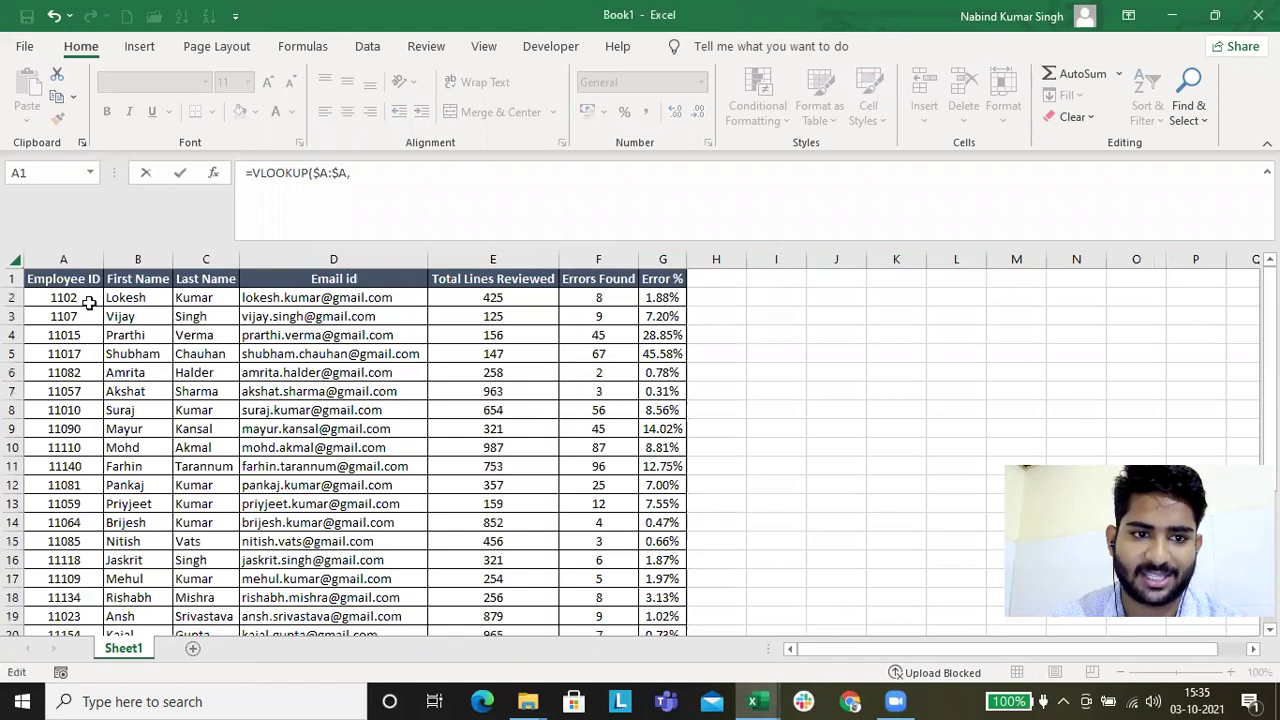
click(50, 260)
drag(270, 281, 662, 262)
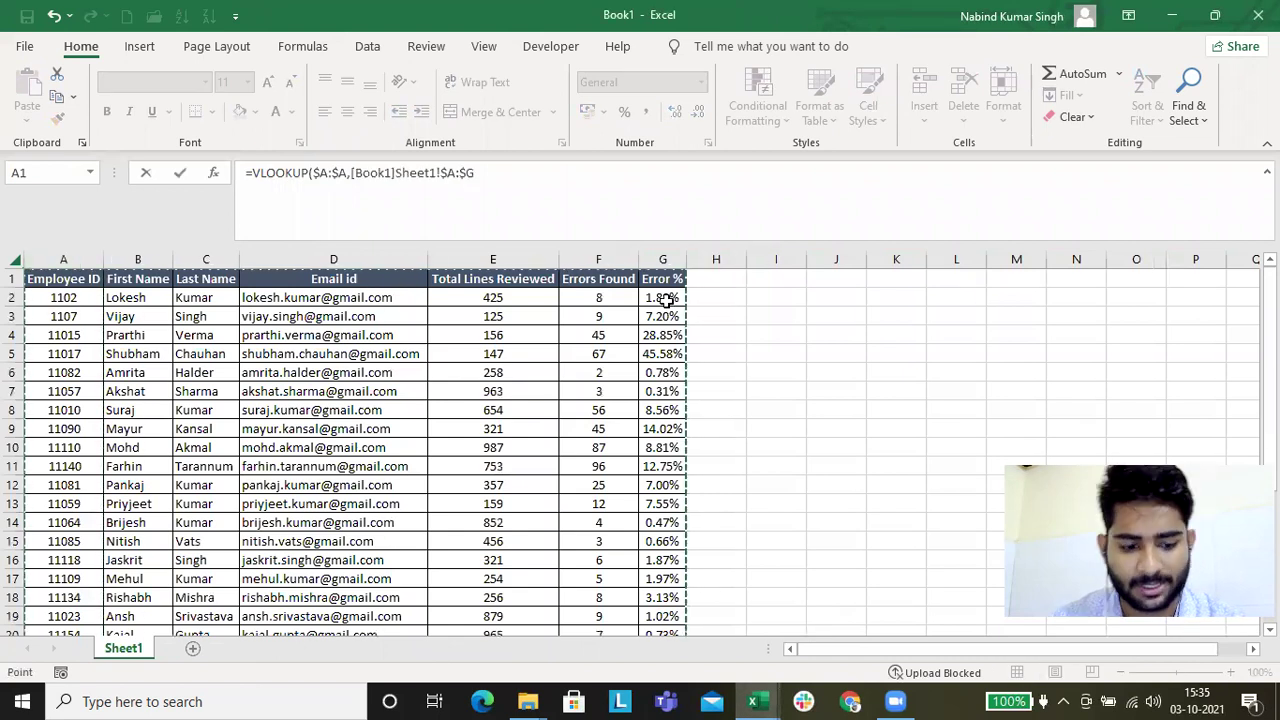
click(444, 176)
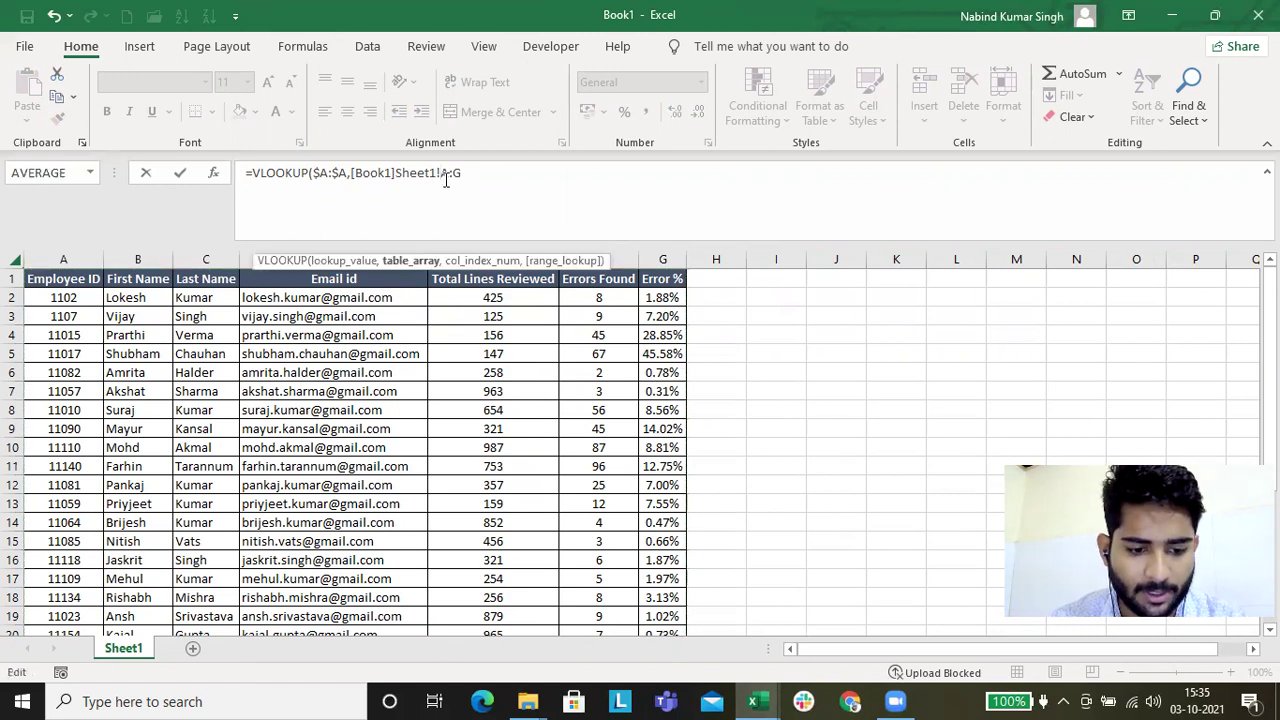
key(F4)
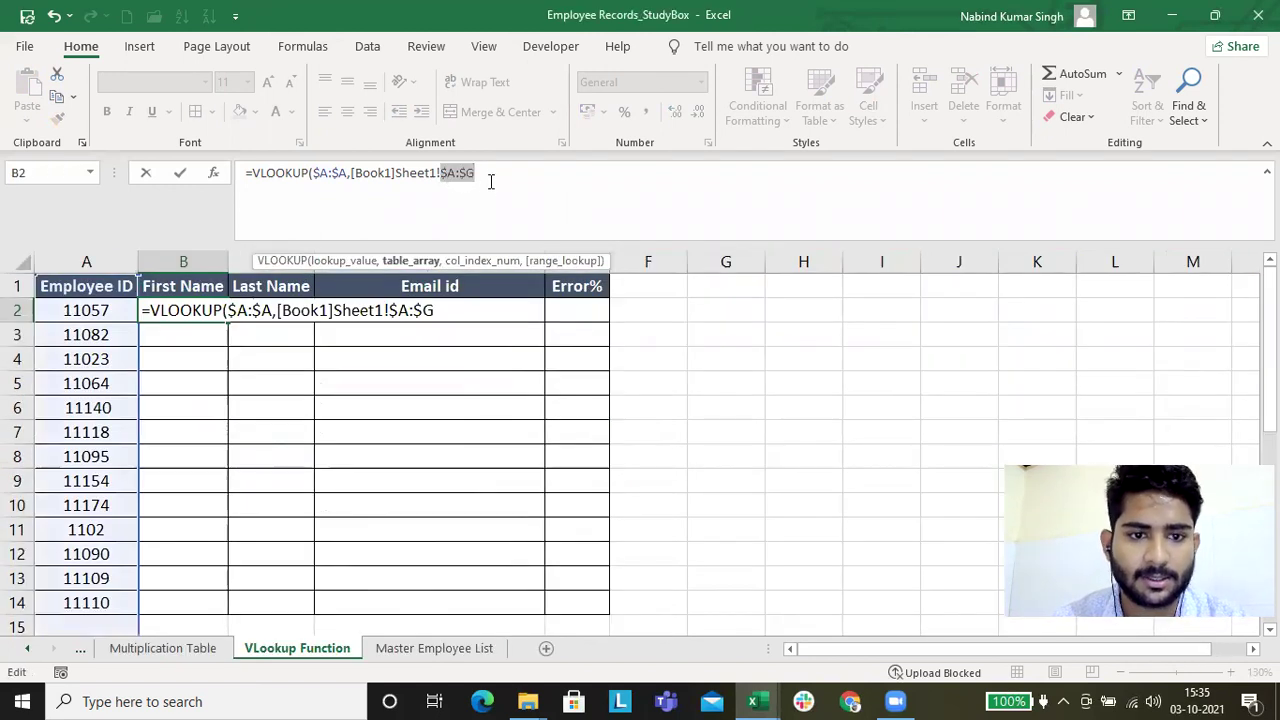
click(493, 175)
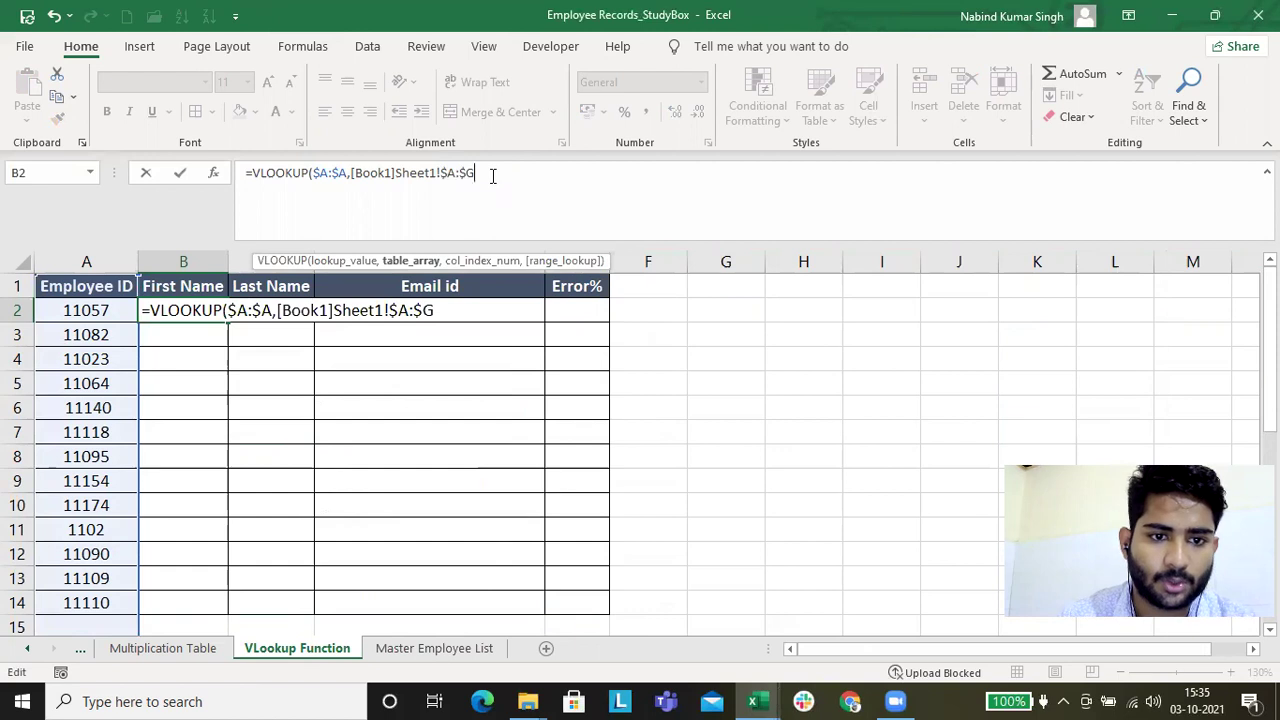
text(,2)
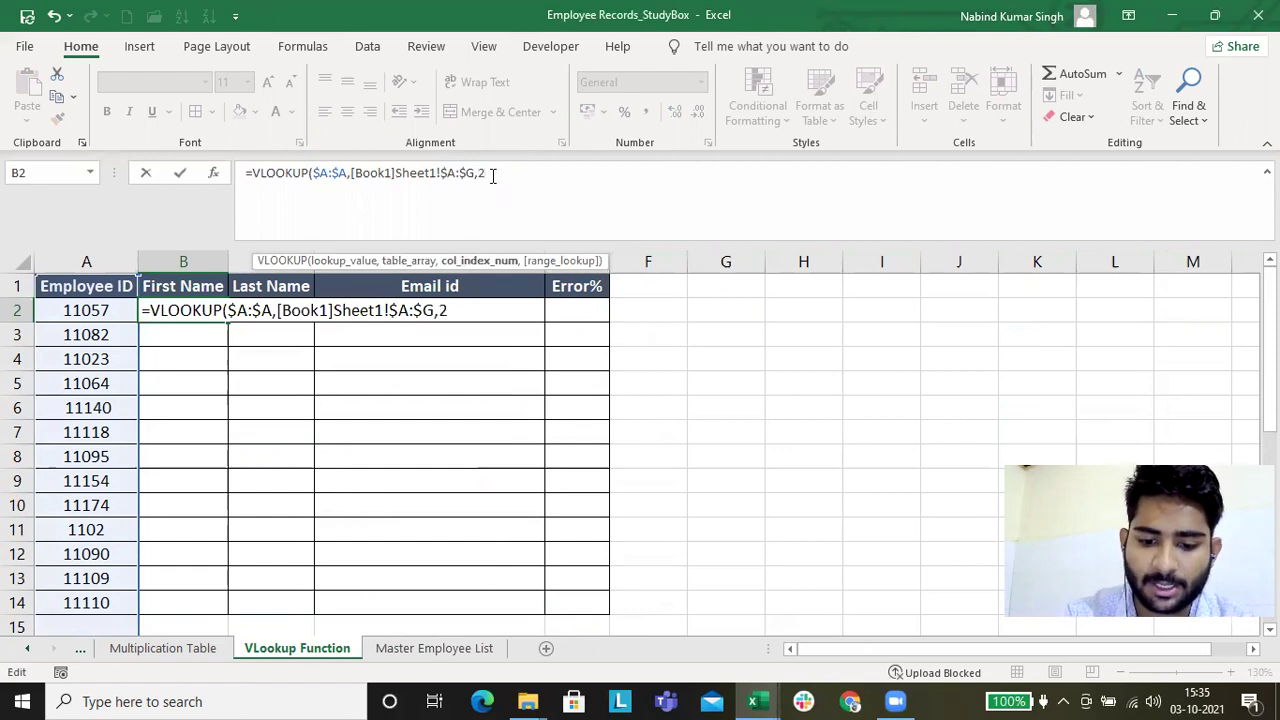
text(,false)
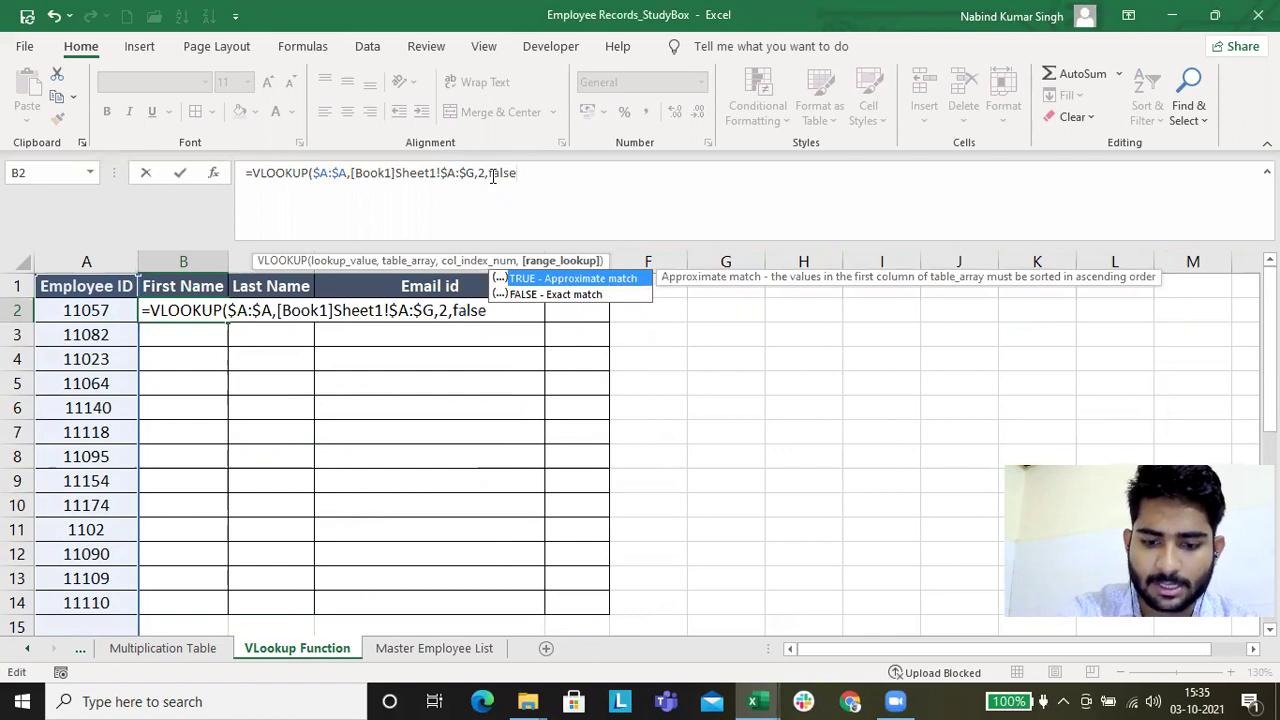
text())
key(Return)
- Fill the first-name lookup formula down column B to row 14
key(Left)
key(ctrl+Down)
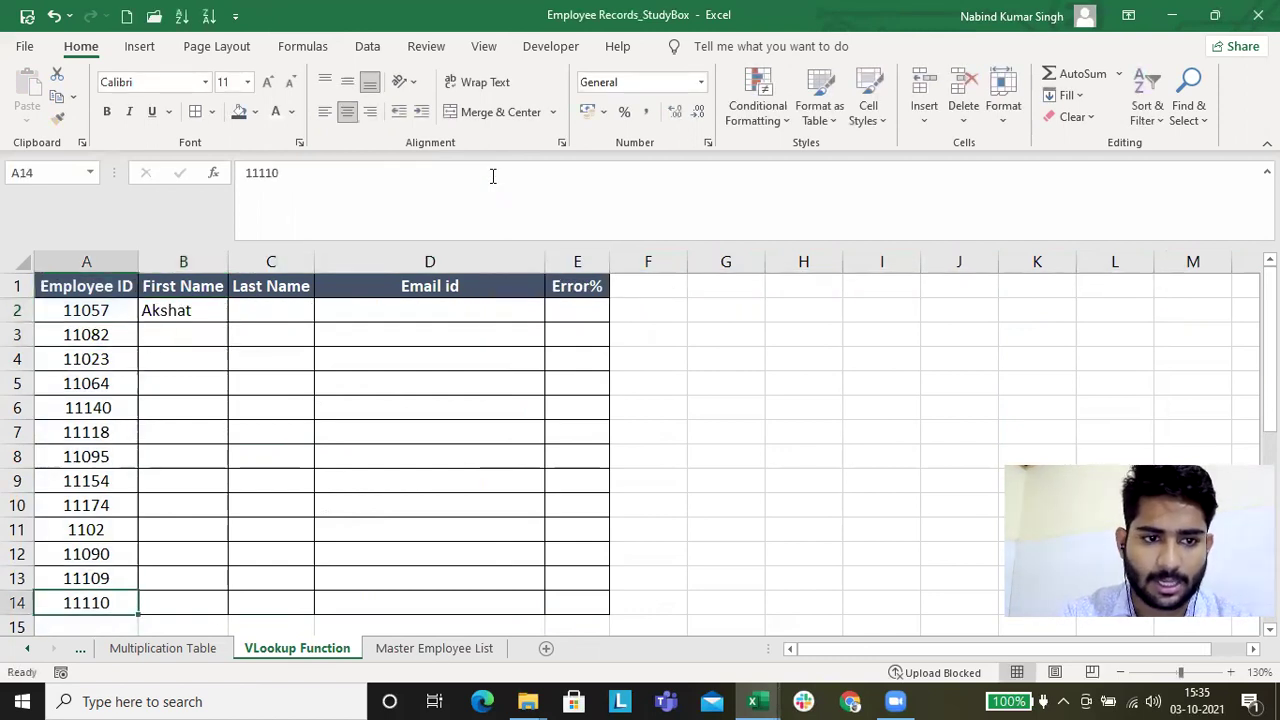
key(Right)
key(ctrl+shift+Up)
key(ctrl+d)
- Copy the B2 lookup formula across to E2 with Ctrl+R
key(Right)
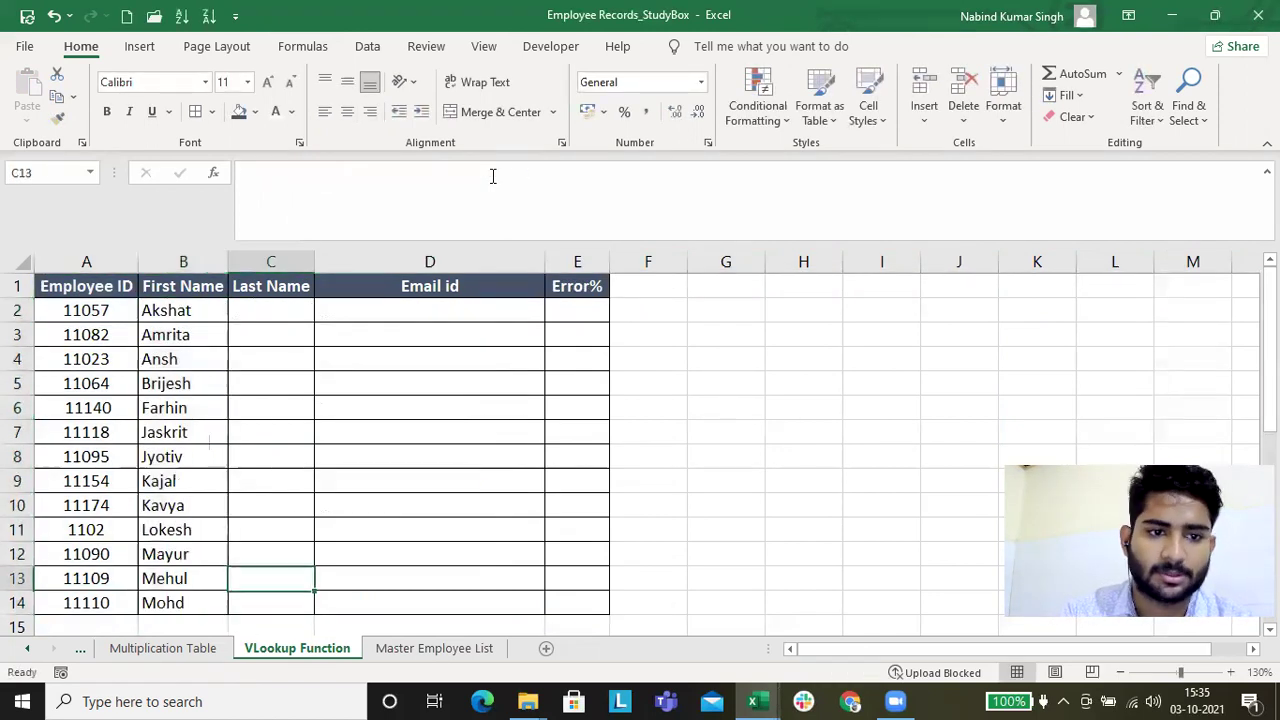
key(ctrl+Up)
key(Left)
key(Down)
key(shift+Right)
key(shift+Right)
key(shift+Right)
key(shift+Right)
key(shift+Left)
key(ctrl+r)
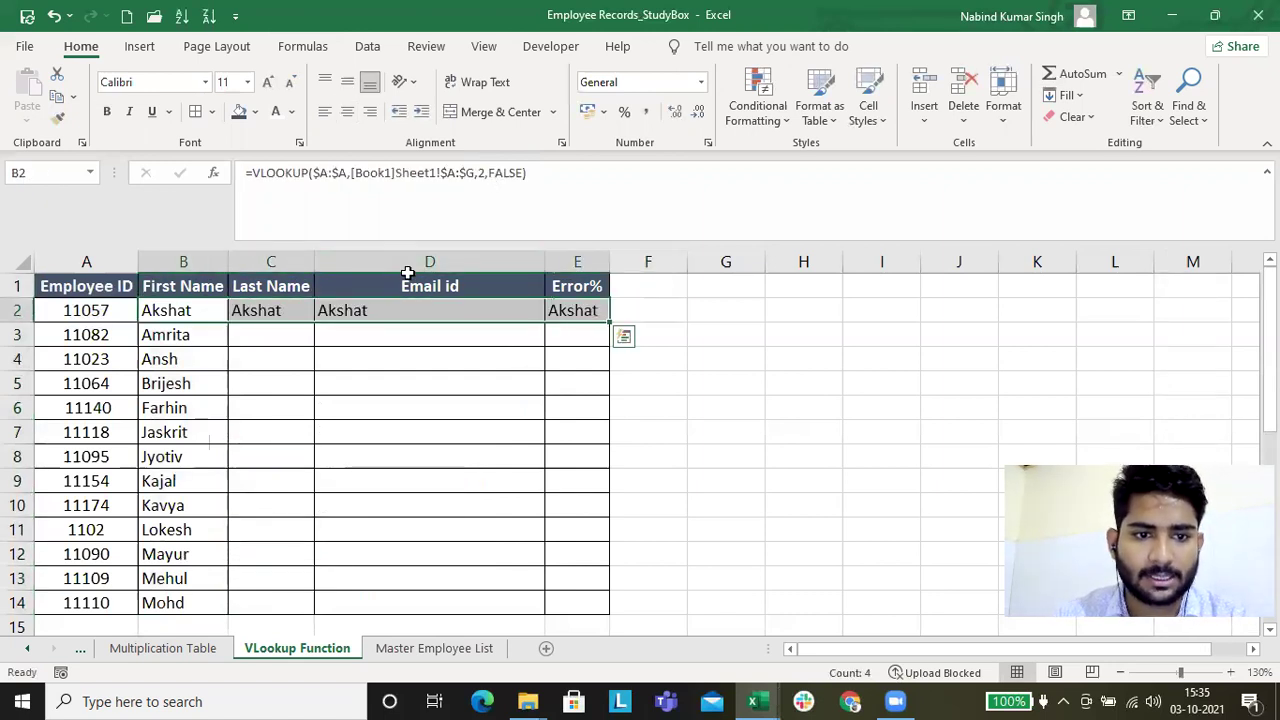
- Change C2's VLOOKUP column index to 3 to return the last name
click(269, 305)
click(481, 175)
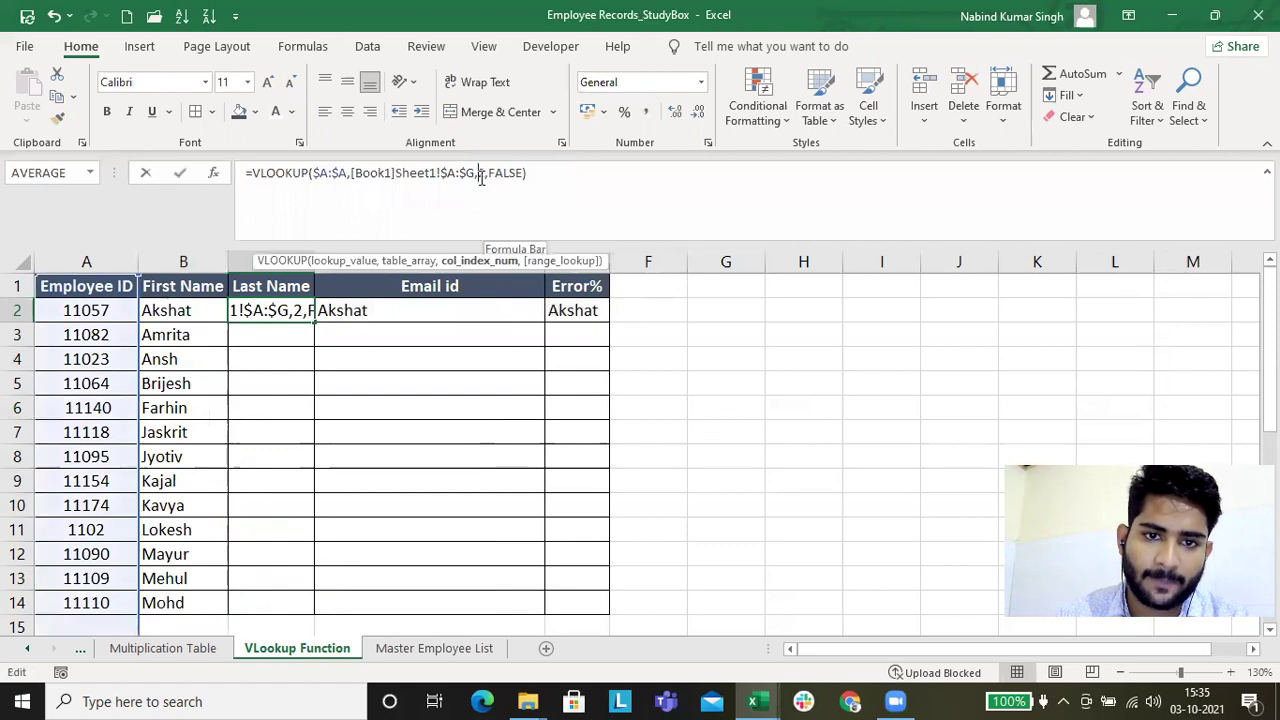
key(BackSpace)
text(3)
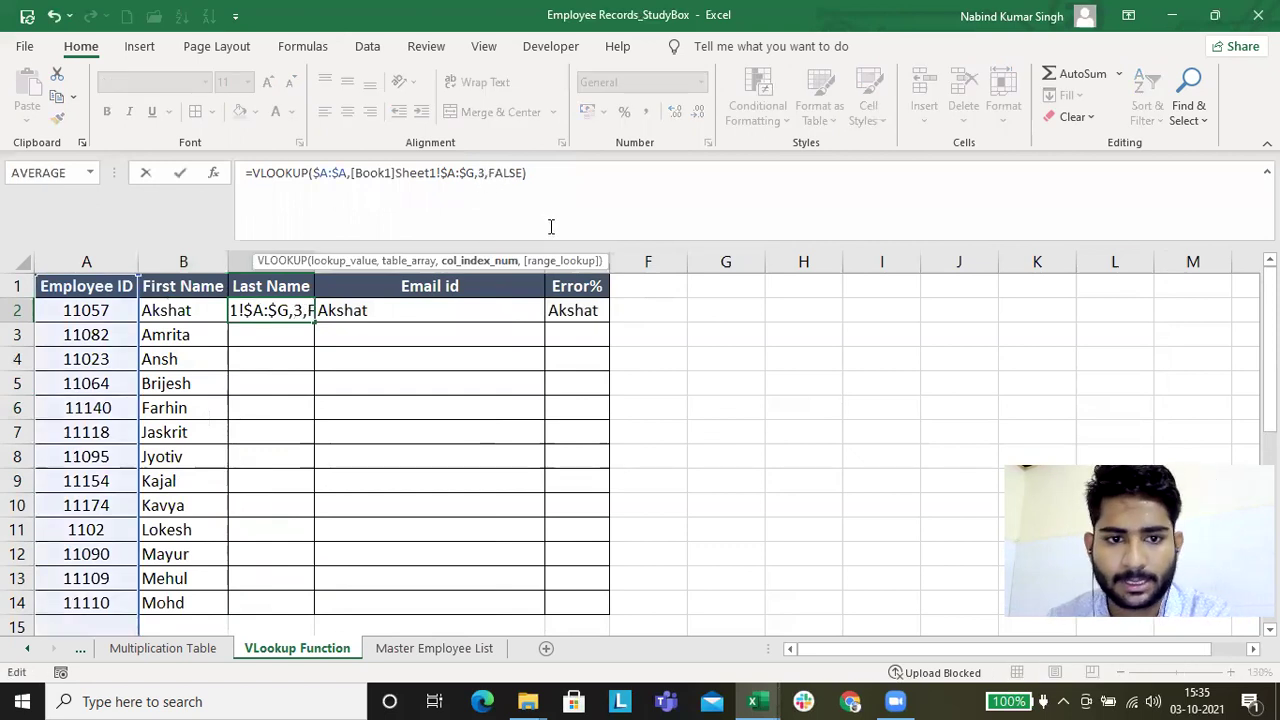
key(Return)
- Change the column index to 4 in D2 (email) and 7 in E2 (Error%)
click(398, 309)
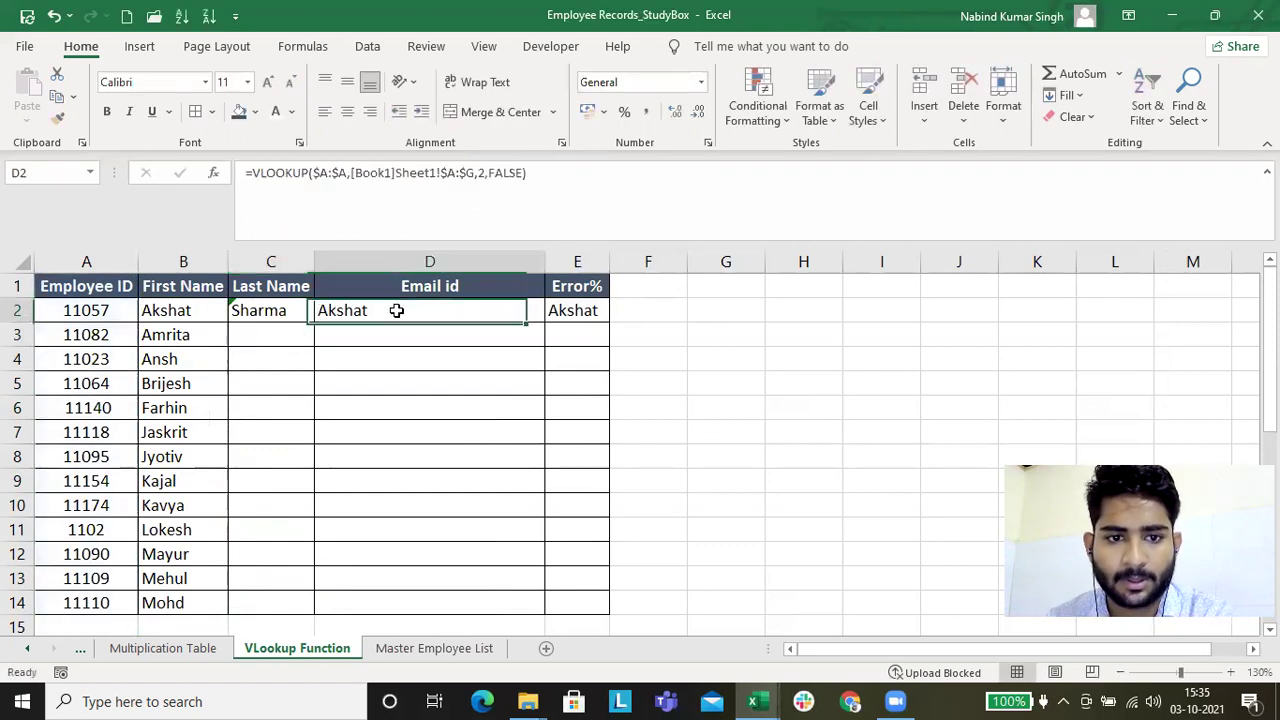
click(478, 180)
key(BackSpace)
text(4)
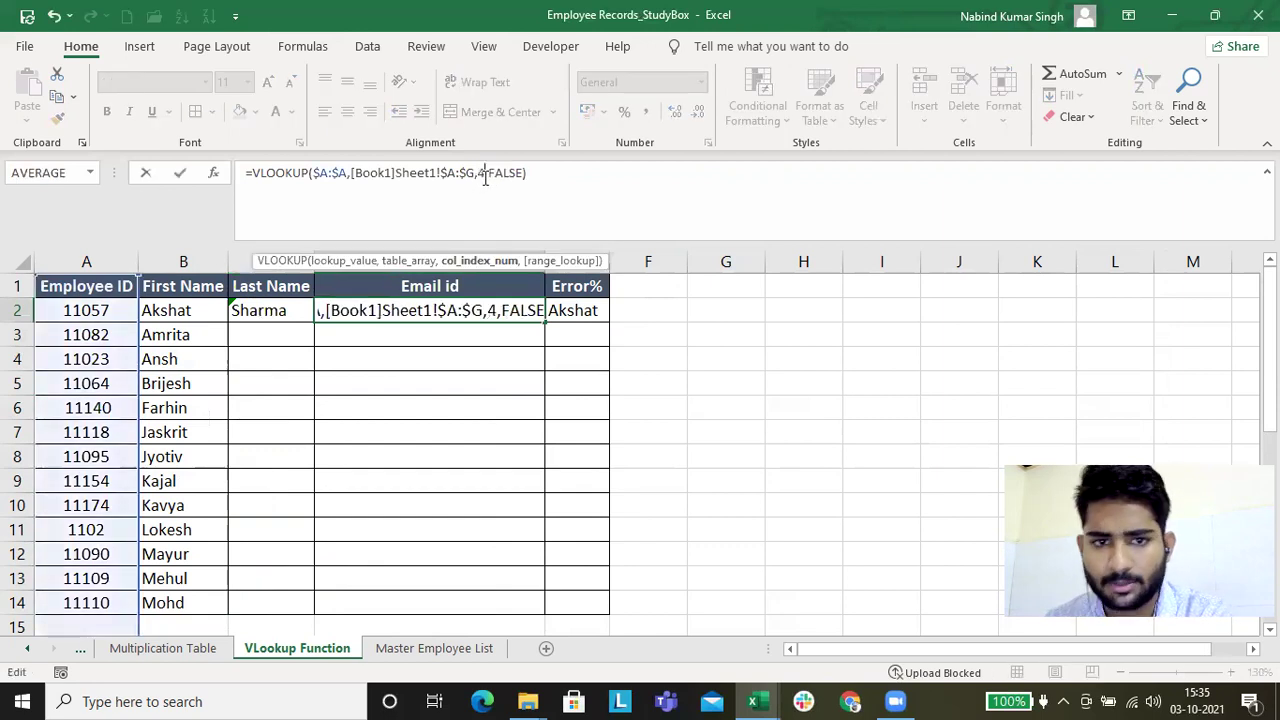
click(571, 309)
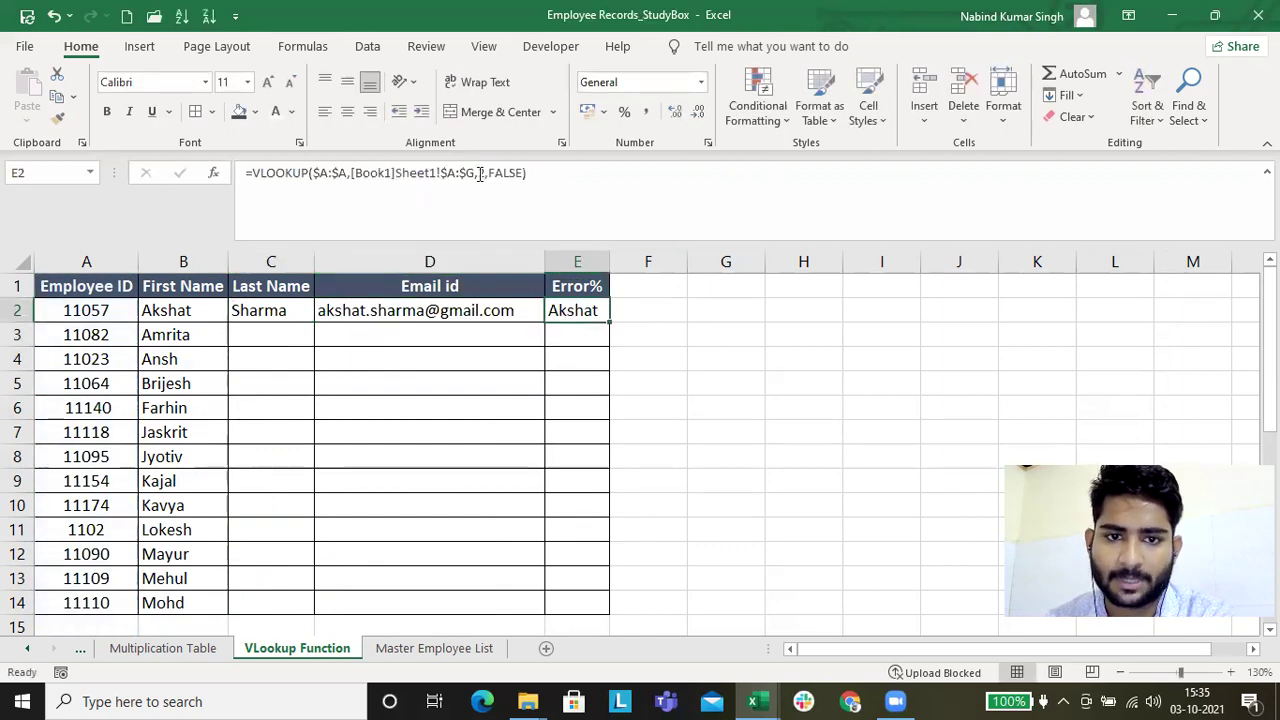
click(481, 173)
key(BackSpace)
text(7)
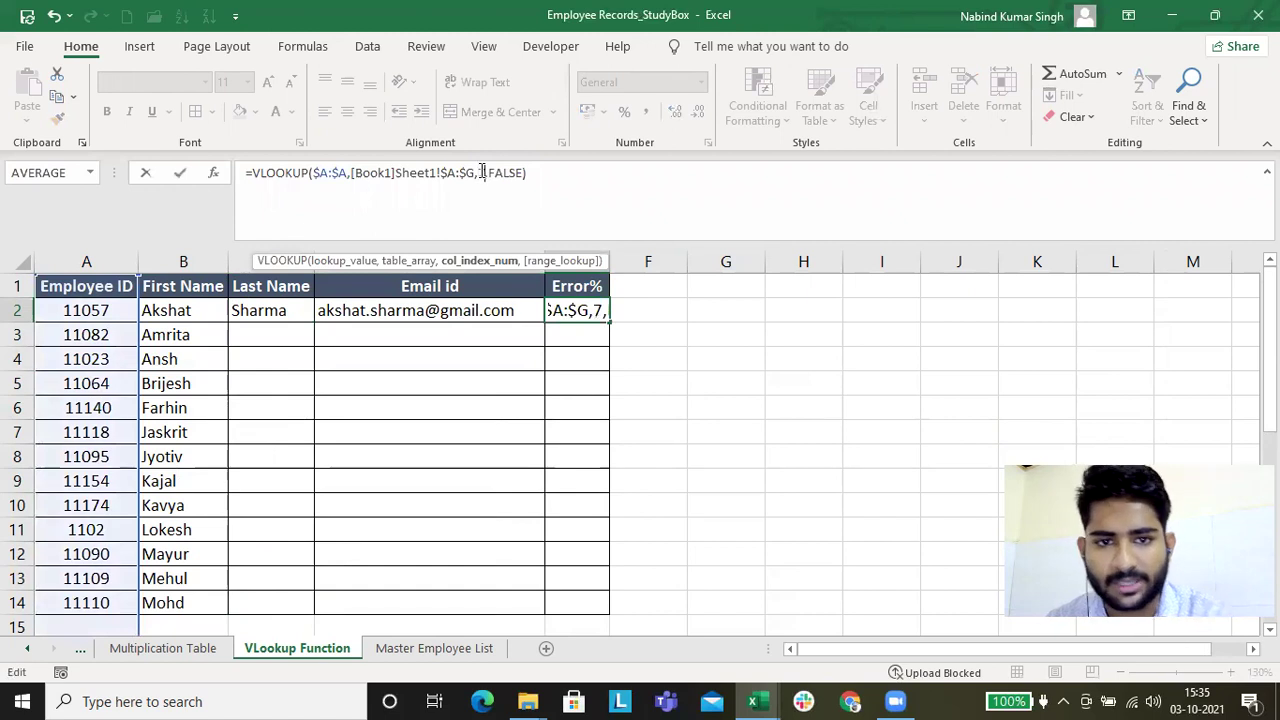
key(Return)
- Fill the four lookup formulas in B2:E2 down through row 14
key(Up)
key(Left)
key(Left)
key(Left)
key(ctrl+shift+Right)
key(ctrl+shift+Down)
key(ctrl+d)
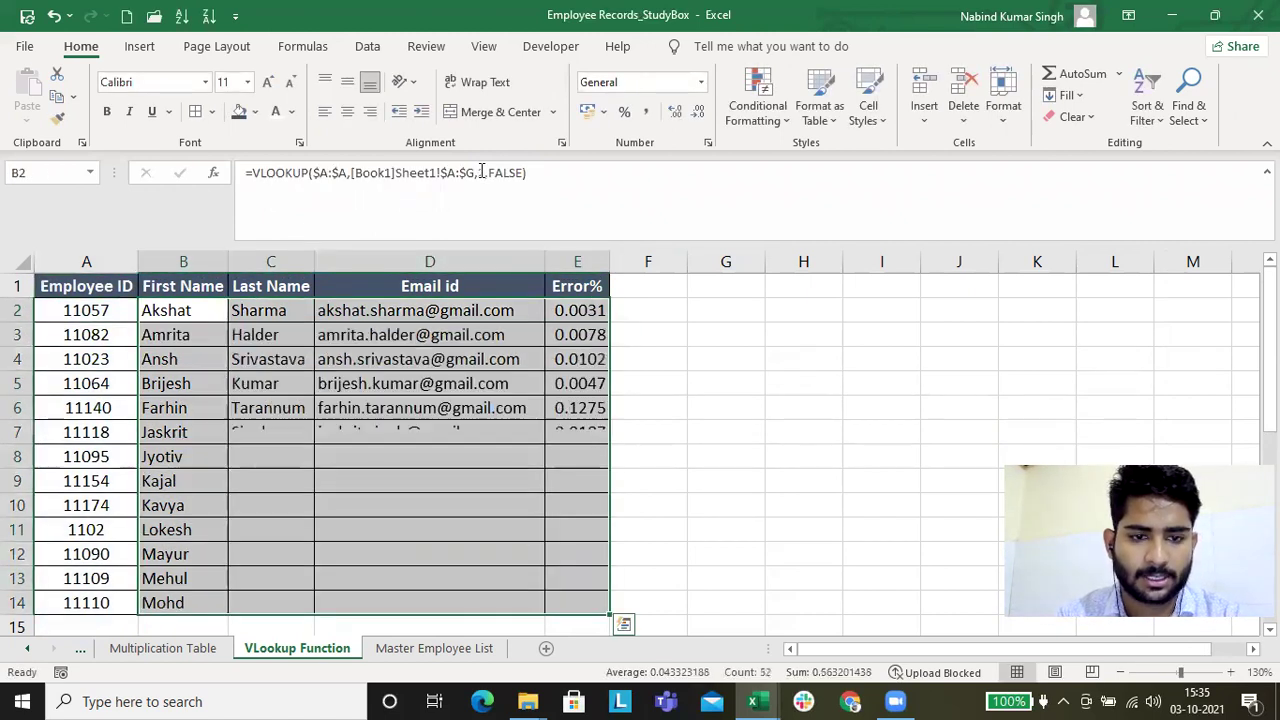
- Format Error% cells E2:E14 as percentages with two decimal places
click(308, 326)
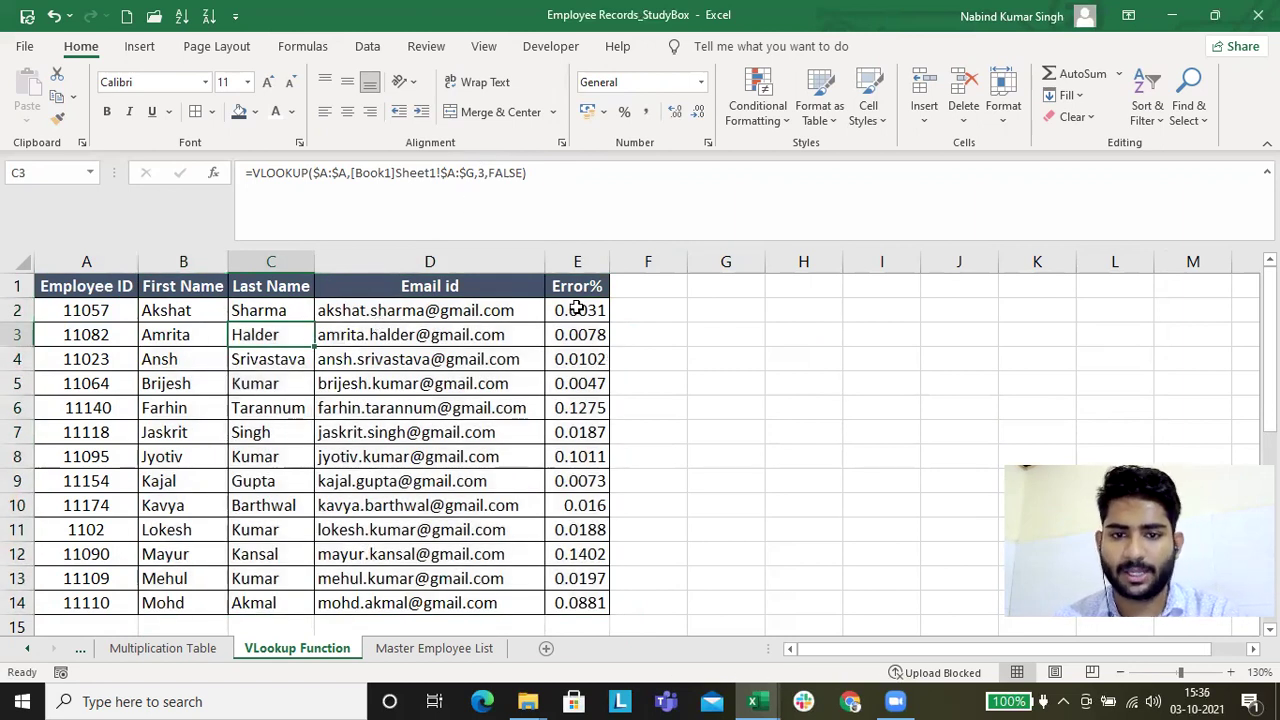
drag(578, 308, 582, 603)
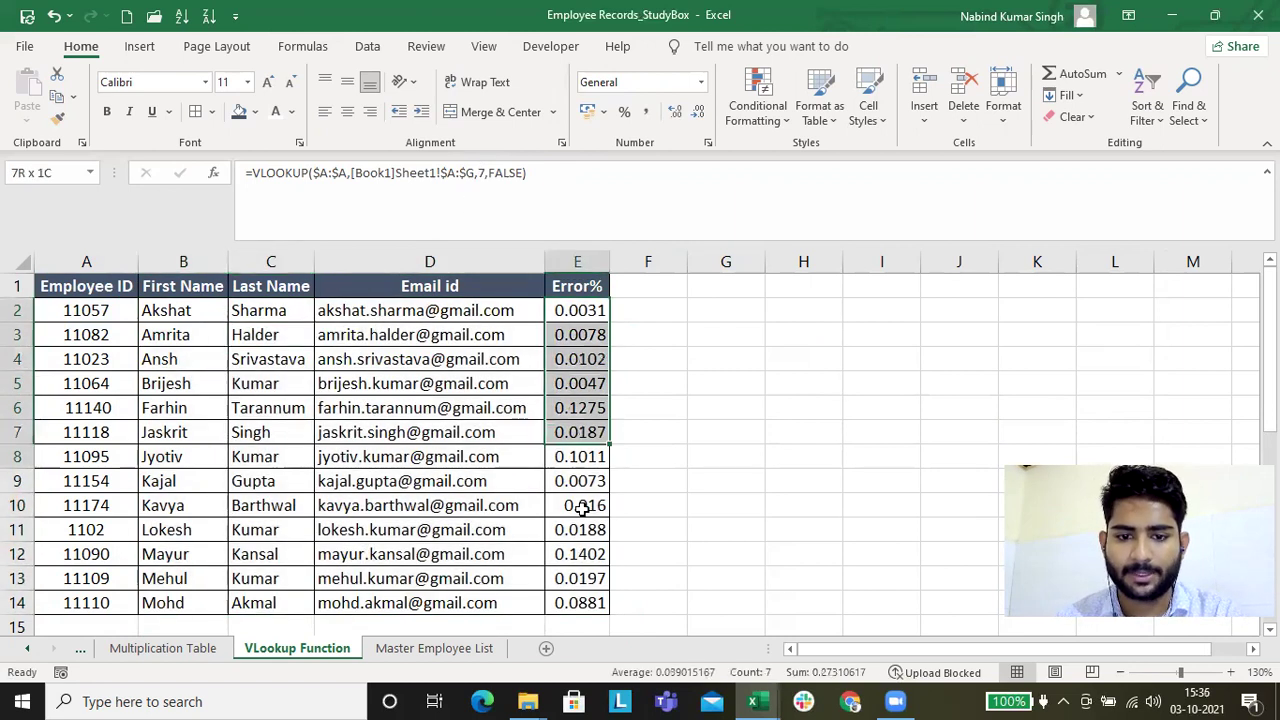
click(624, 112)
click(675, 112)
click(675, 112)
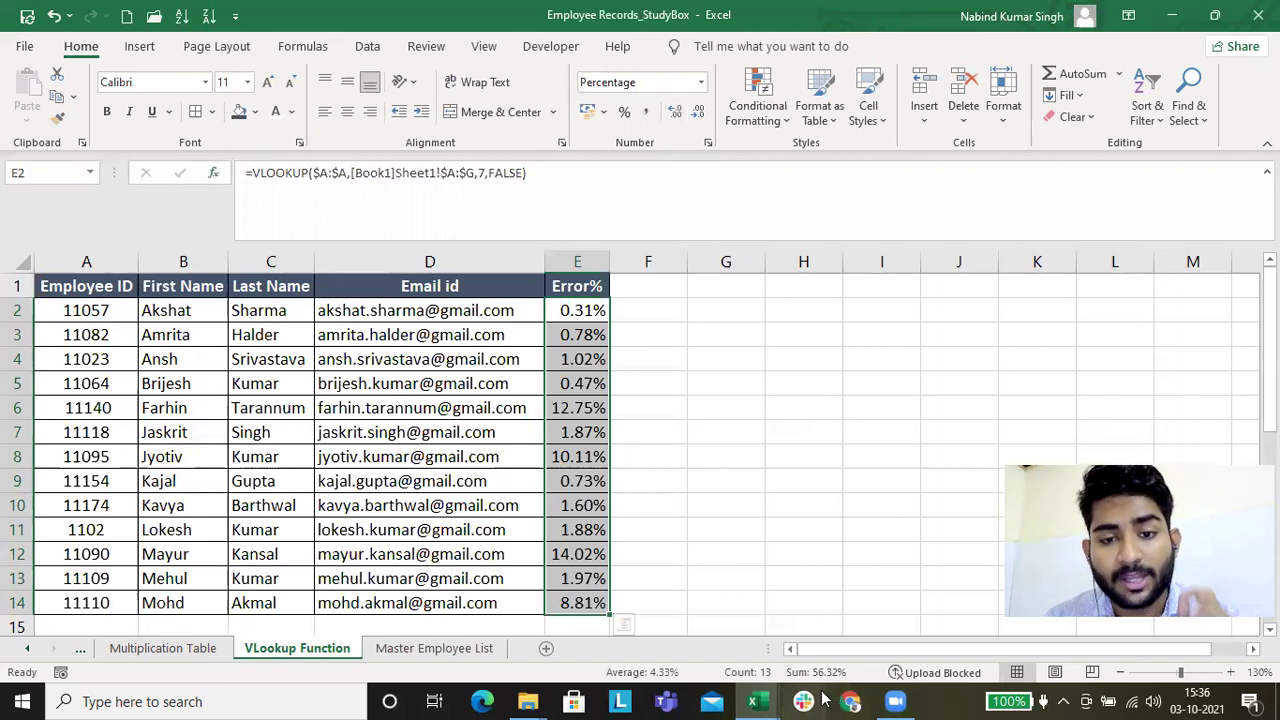
click(430, 438)
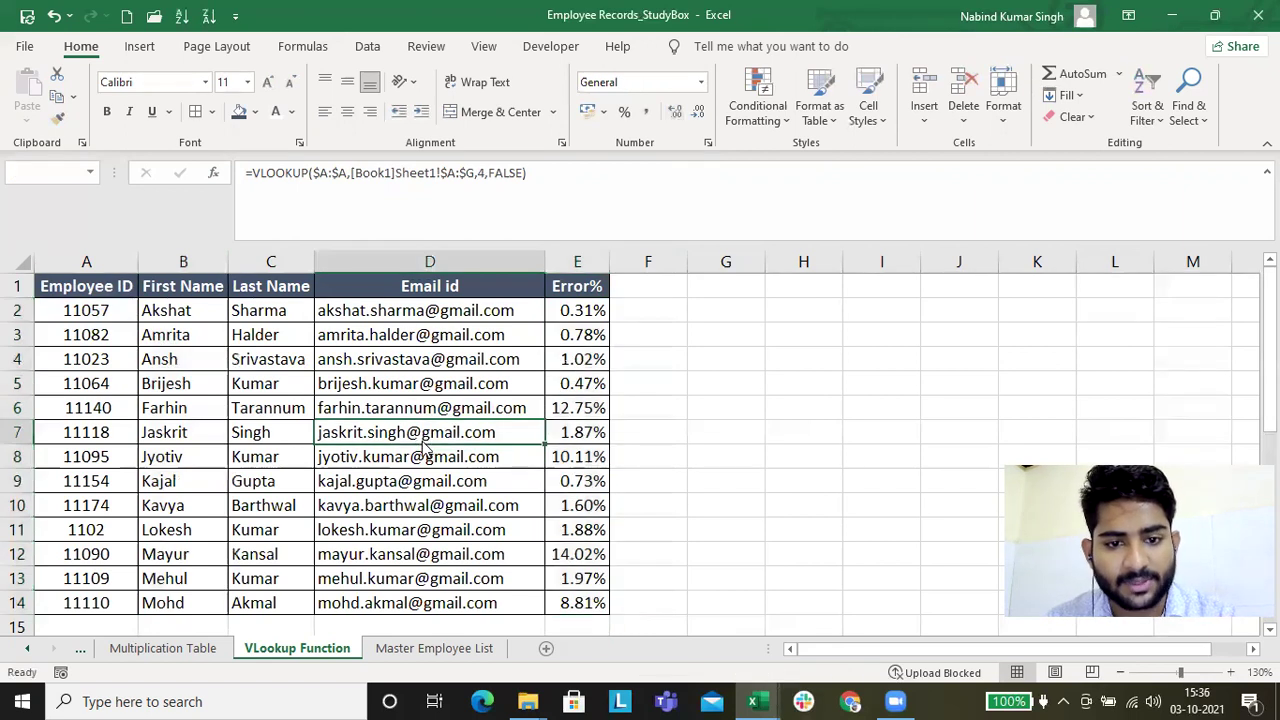
- Save the workbook, keeping its references to Book1
key(ctrl+s)
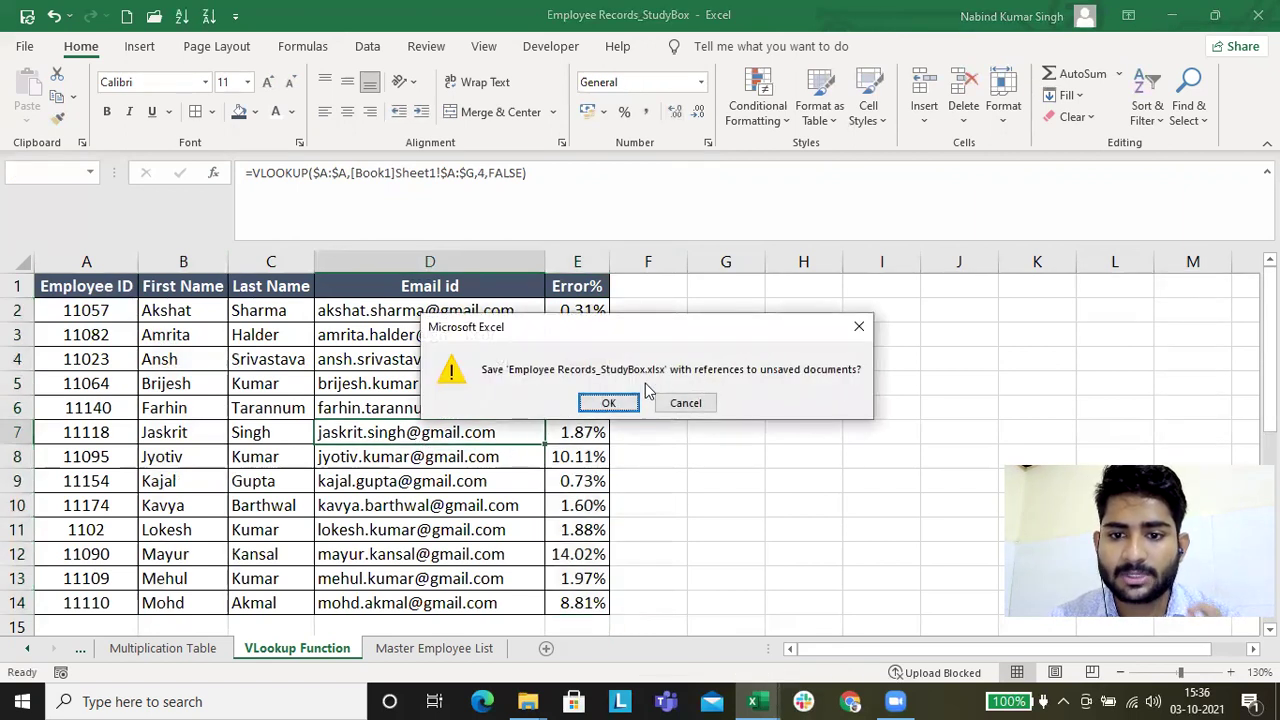
click(609, 403)
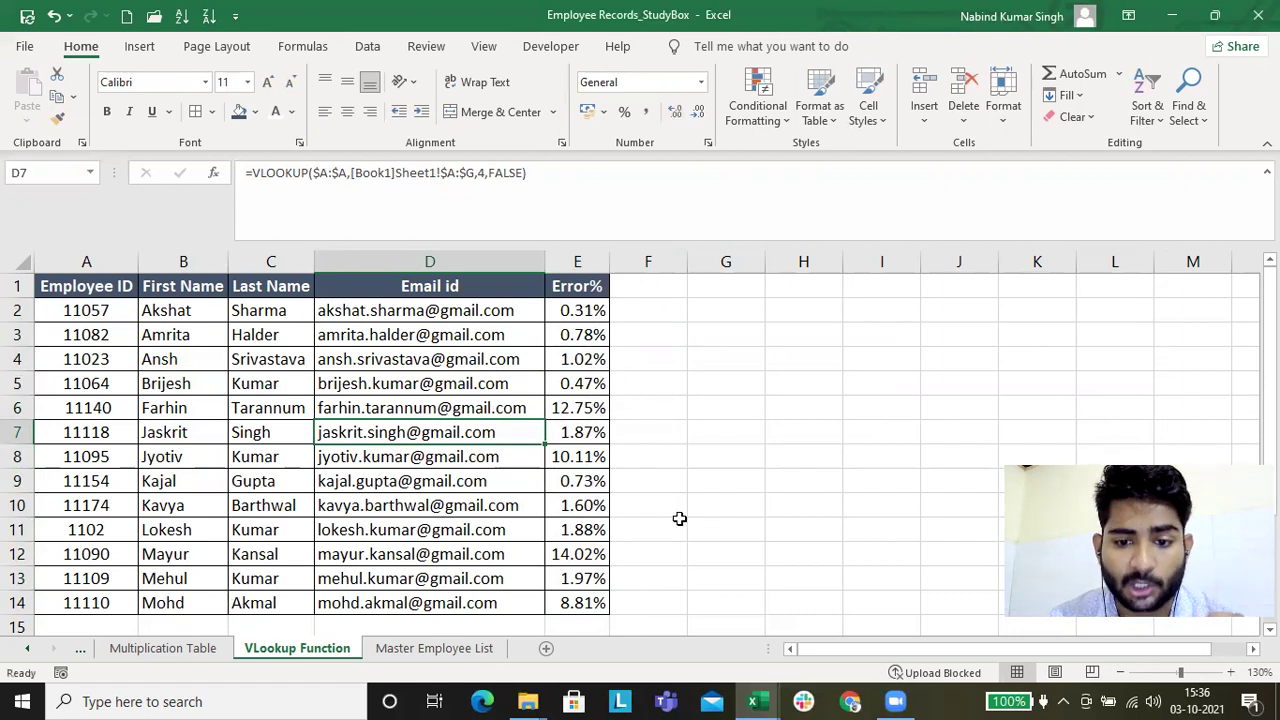
click(327, 334)
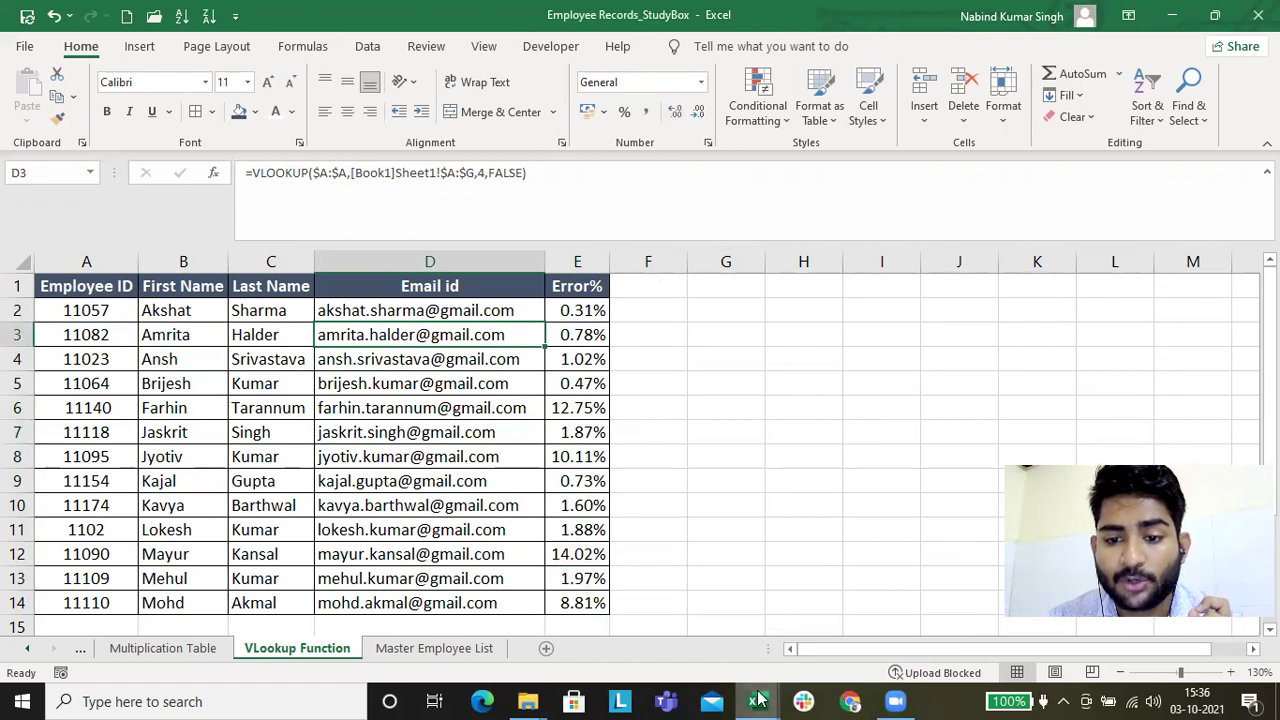
- View the Book1 employee sheet, then return to Employee Records_StudyBox
mouse_move(758, 698)
click(877, 645)
key(ctrl+a)
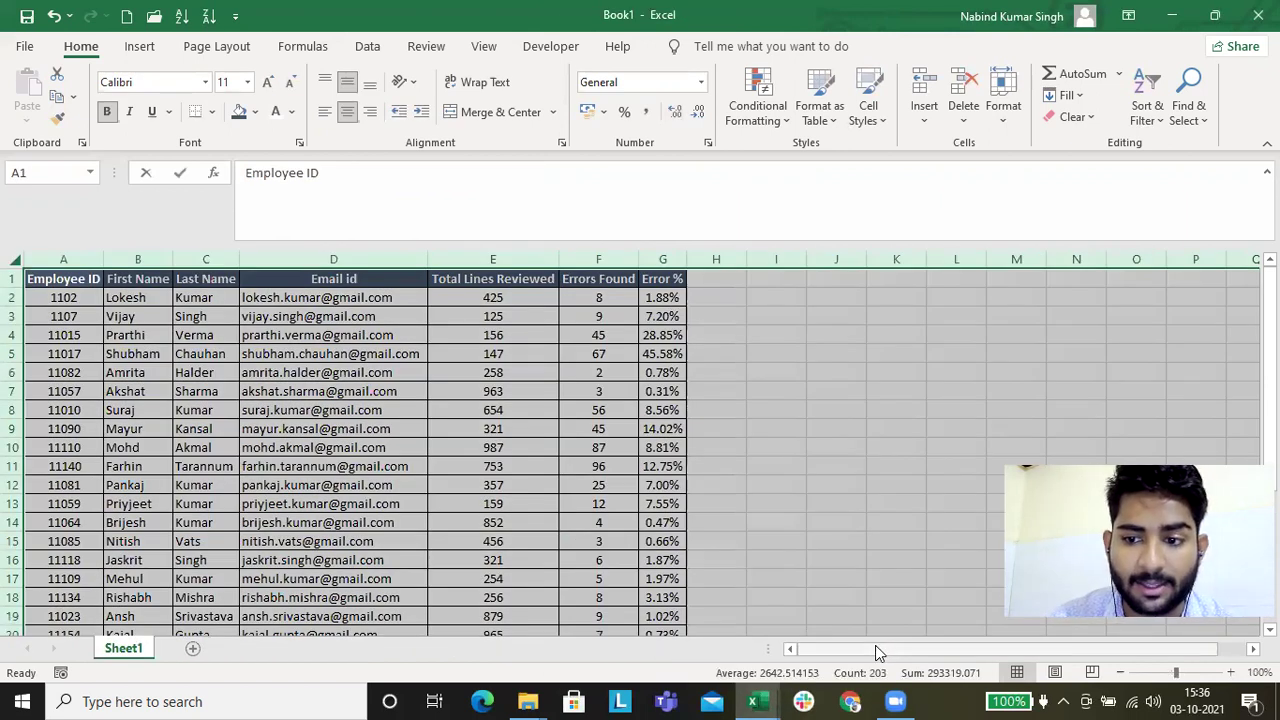
key(alt+Tab)
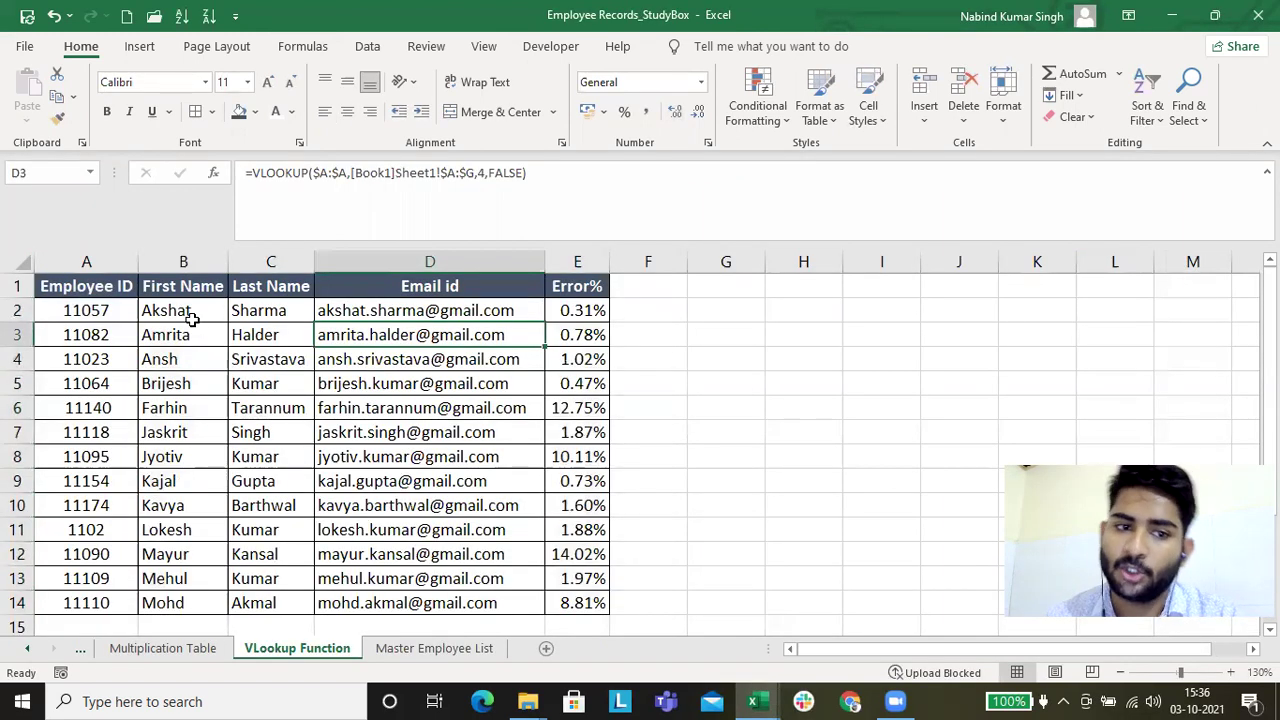
- Copy B2:E14 and paste it back over itself as values only
mouse_move(187, 311)
mouse_down()
mouse_move(565, 580)
mouse_move(557, 592)
mouse_up()
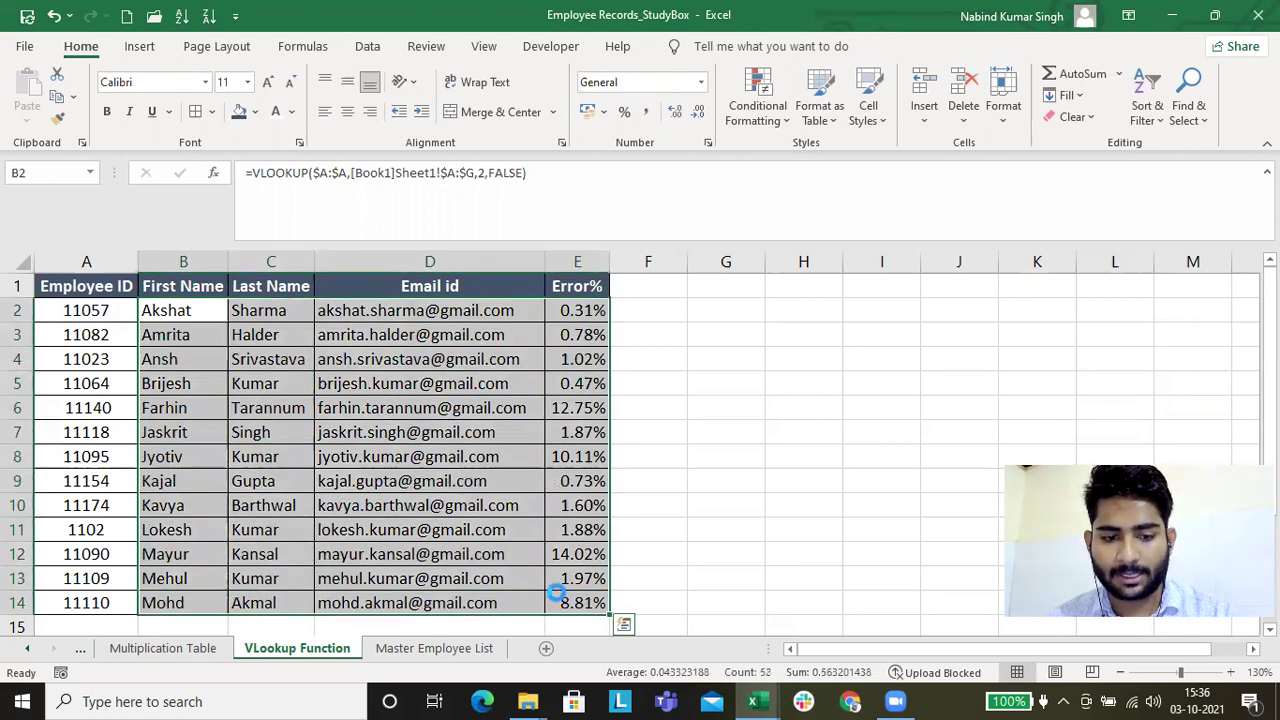
key(ctrl+c)
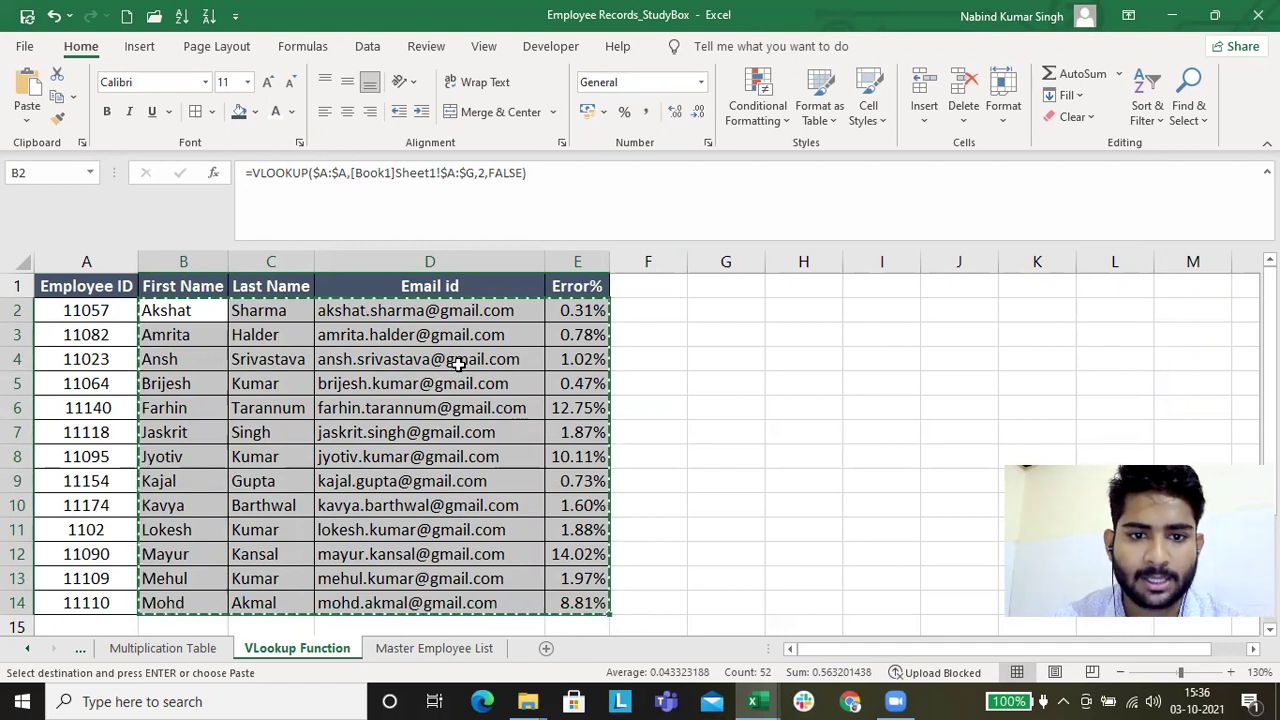
right_click(458, 364)
click(507, 280)
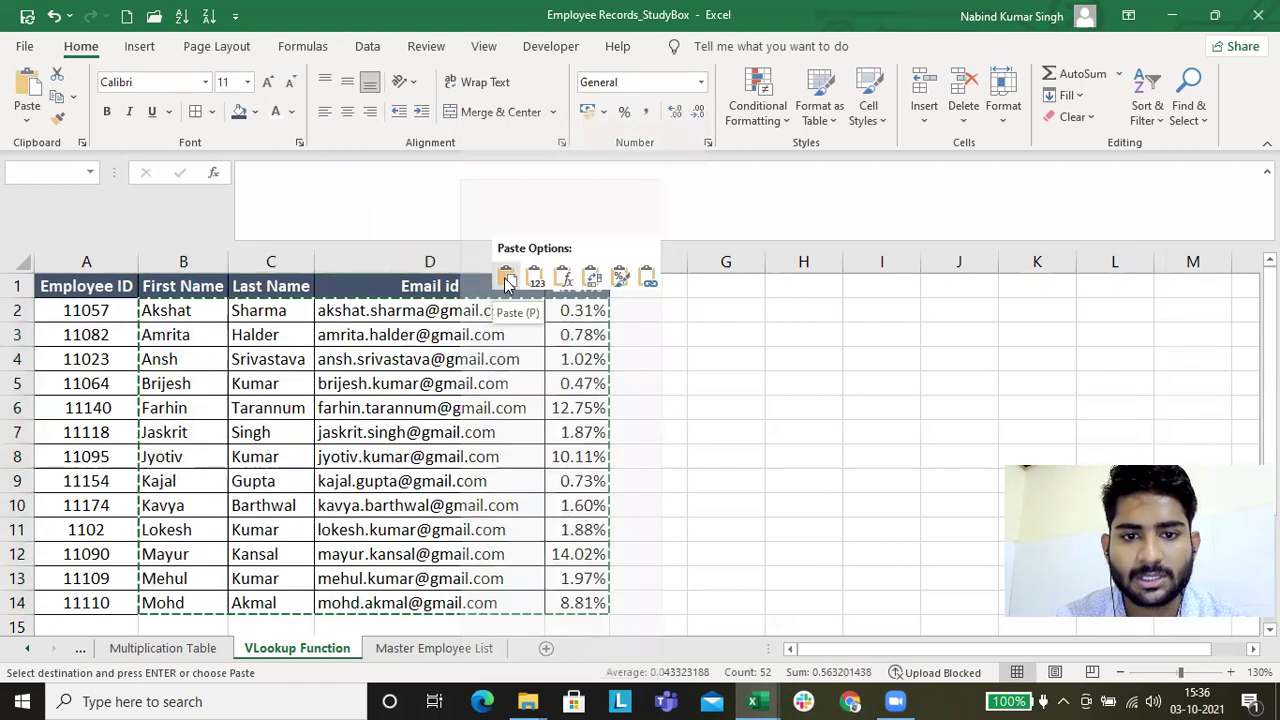
click(567, 310)
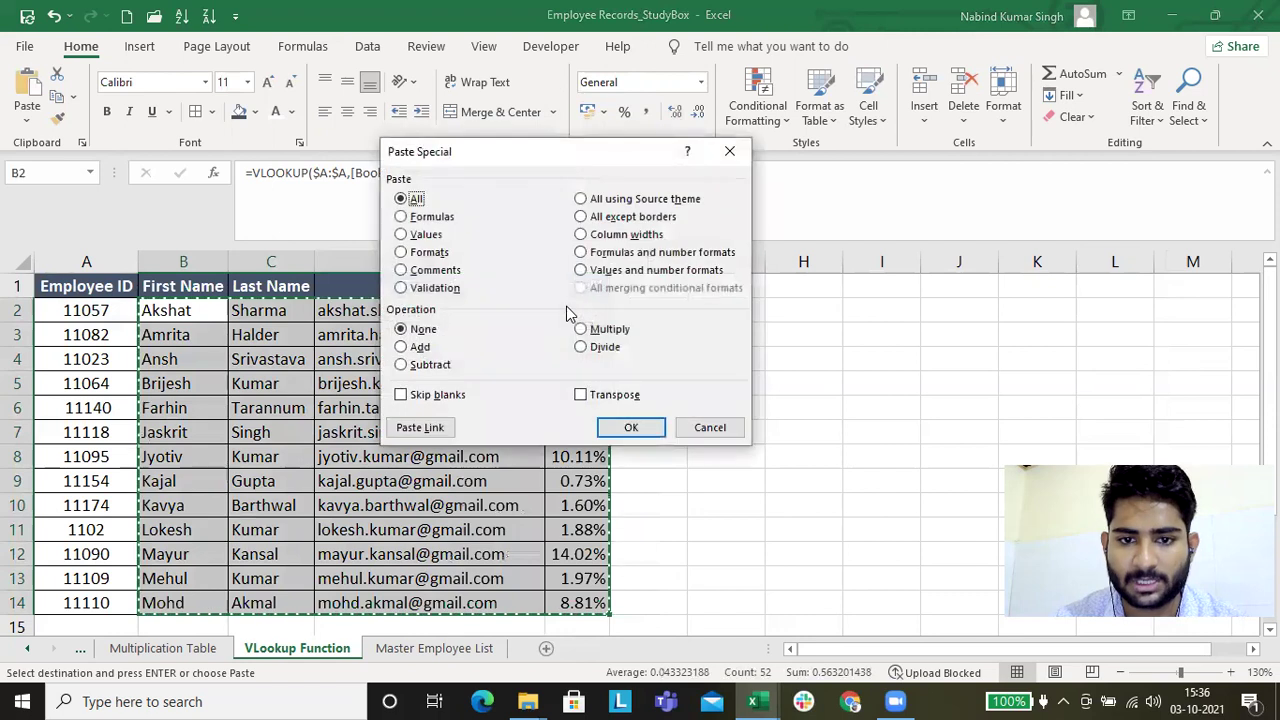
click(413, 234)
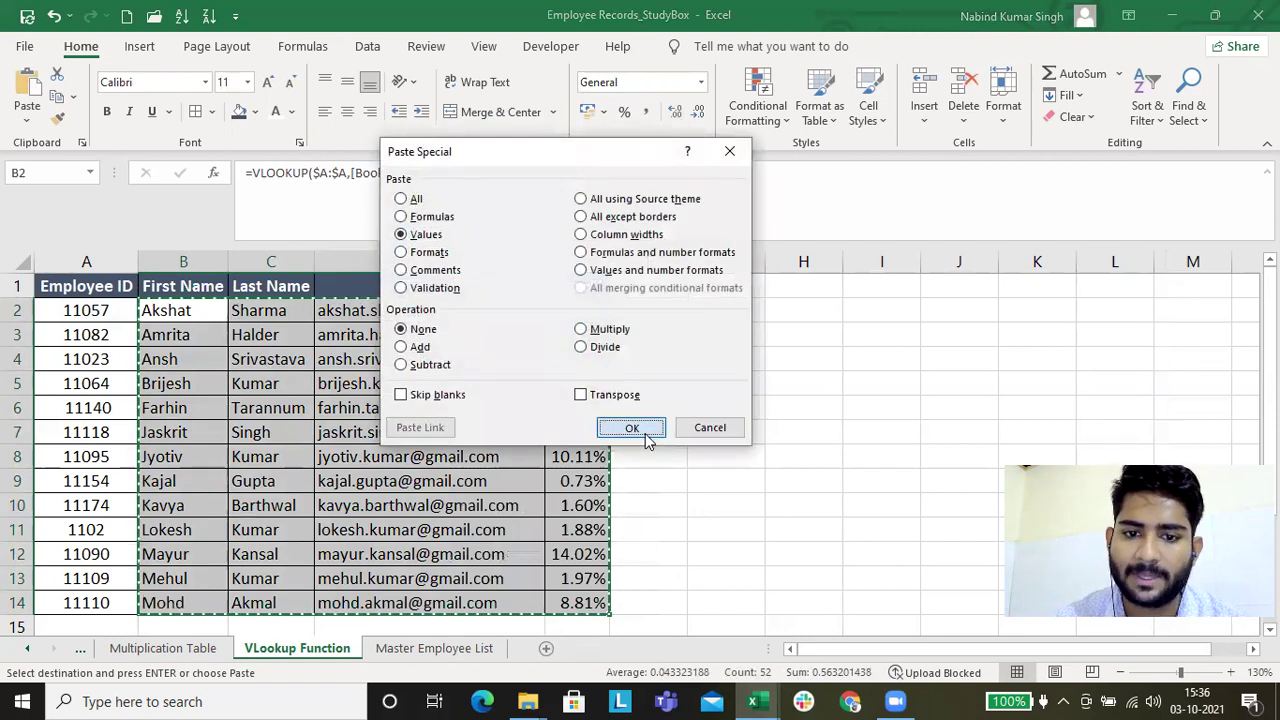
click(632, 427)
- Check that the pasted cells hold plain values and clear the copy border
click(250, 333)
key(Right)
key(Right)
key(Up)
key(Down)
key(Down)
key(Left)
key(Left)
key(Left)
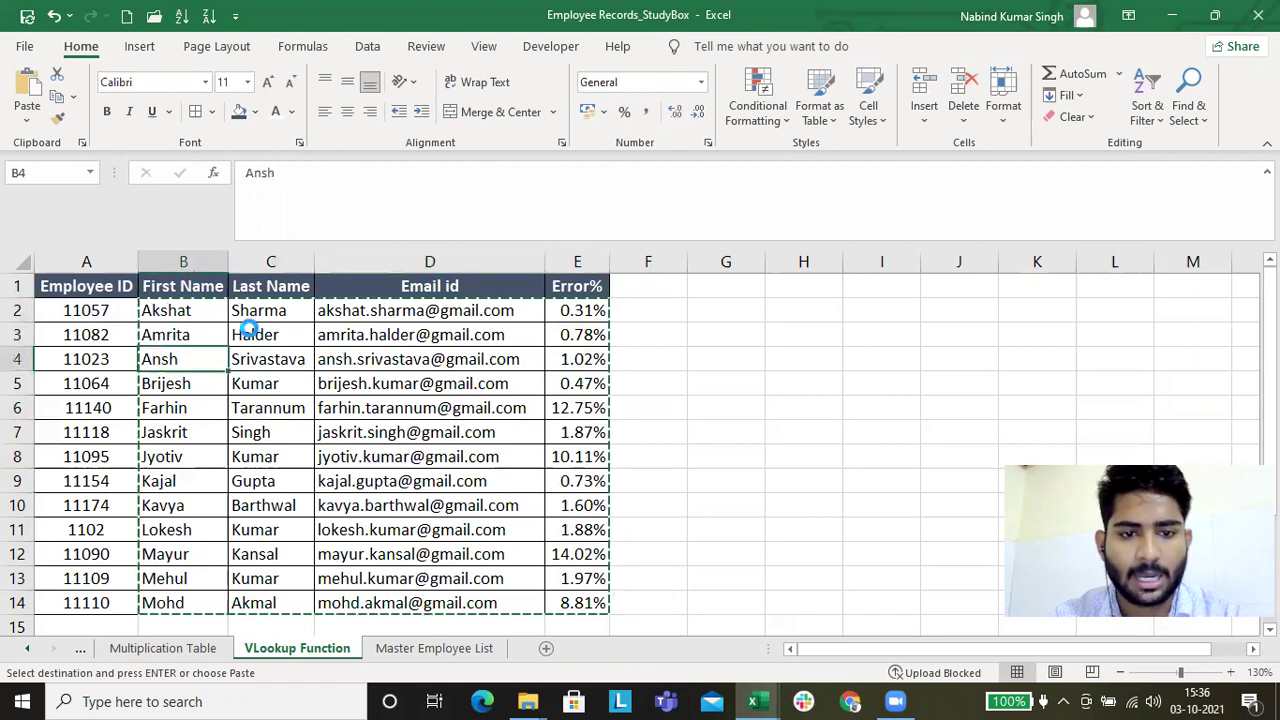
key(Escape)
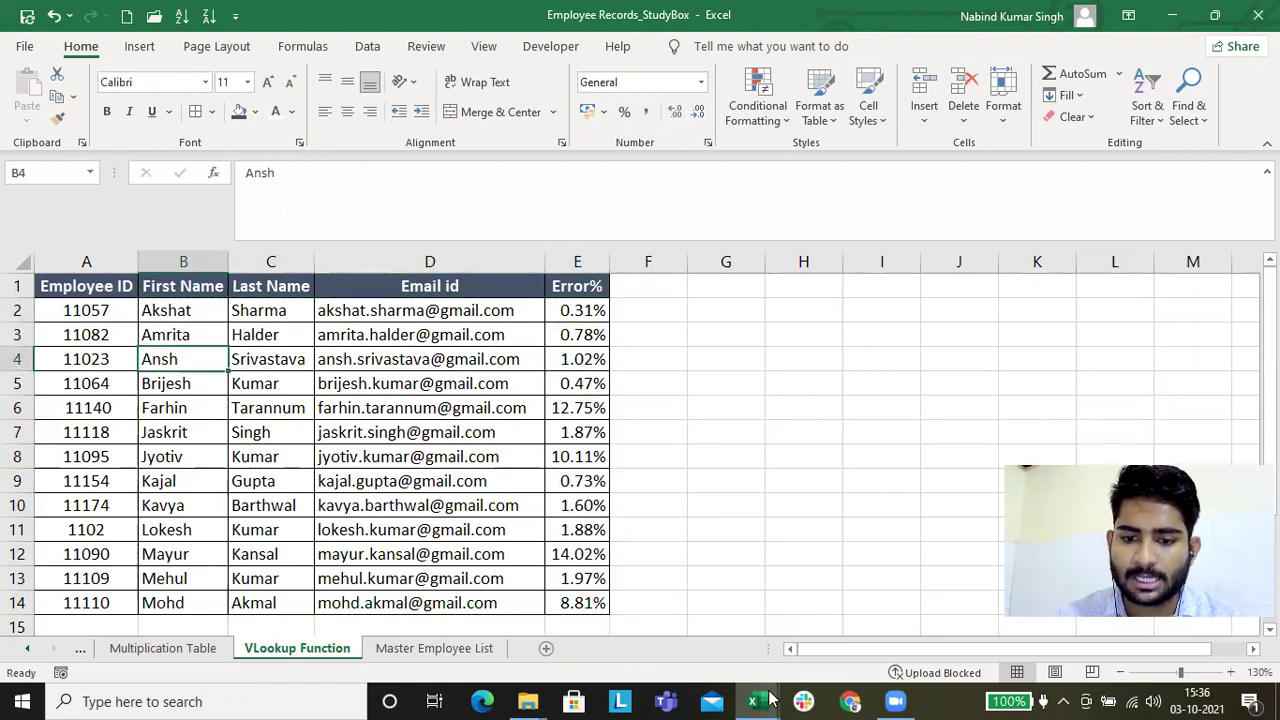
- Close the Book1 workbook, discarding its unsaved changes
click(770, 698)
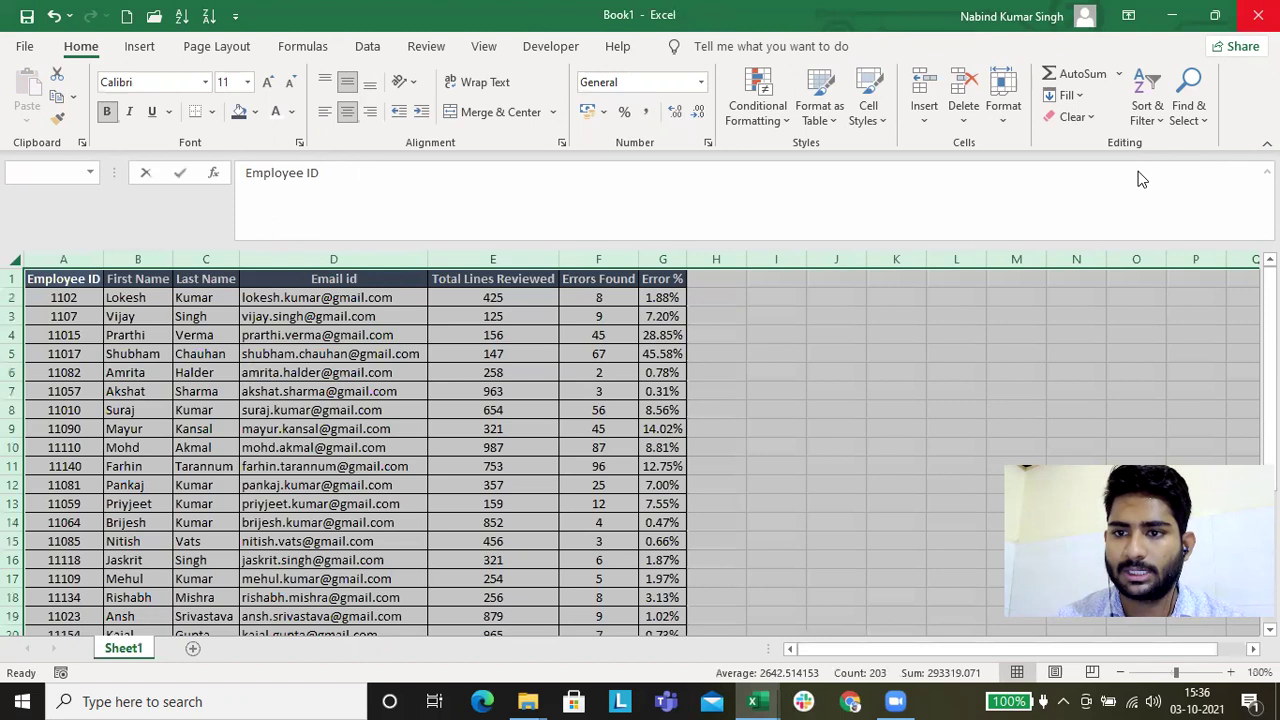
key(ctrl+w)
click(726, 452)
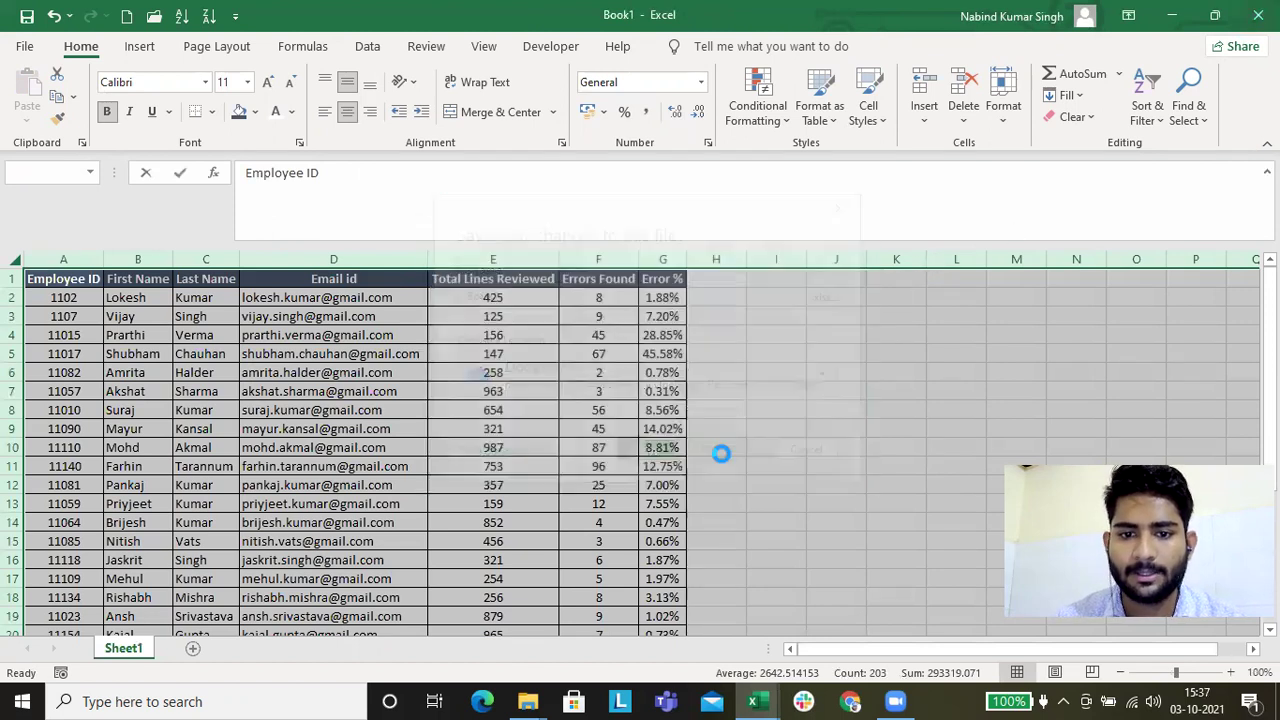